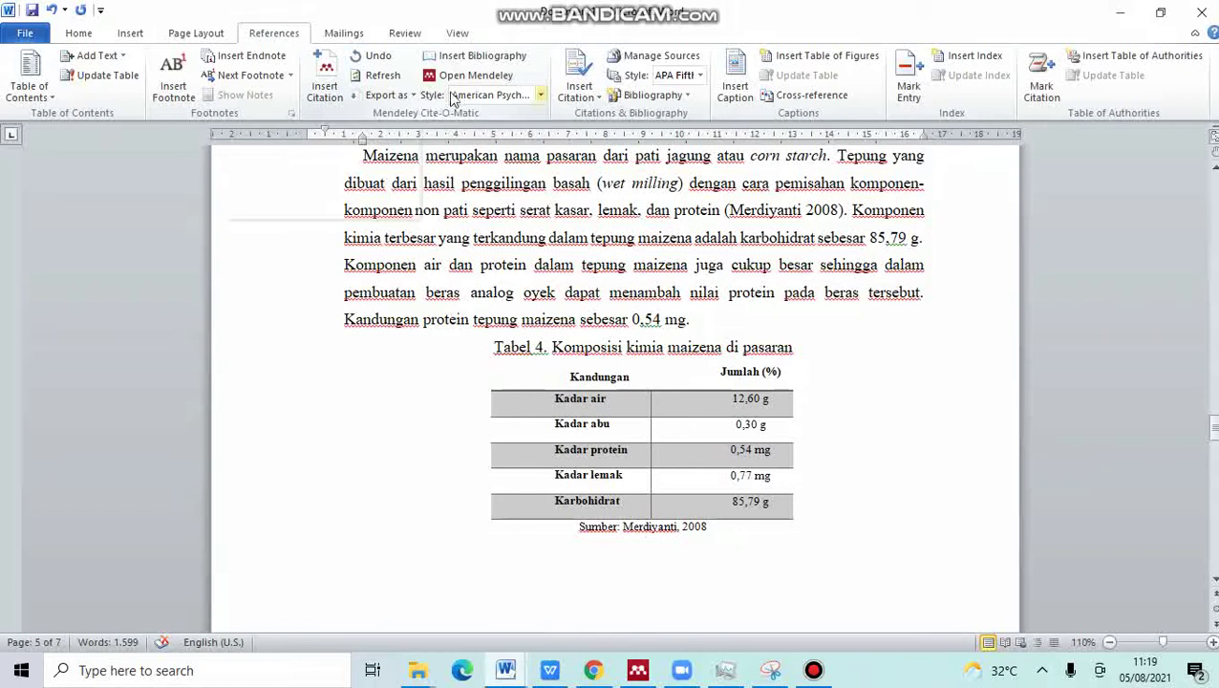
# Step: Set the Mendeley citation style to American Psychological Association 7th edition
pyautogui.click(541, 97)
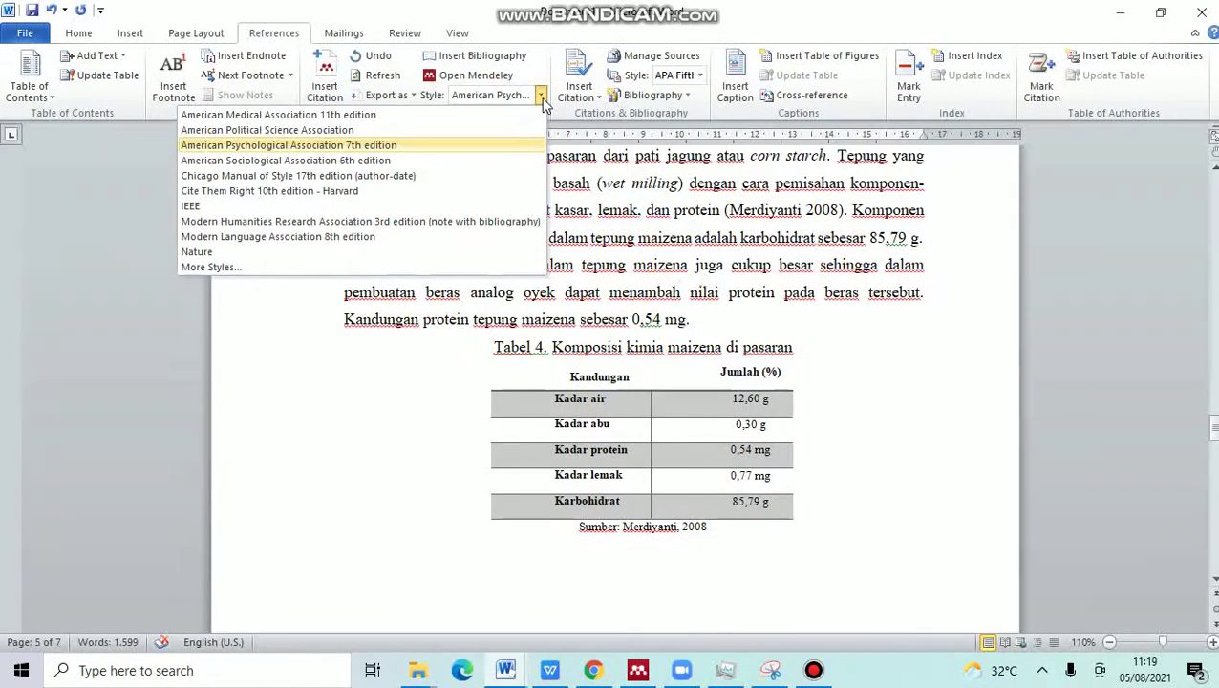
pyautogui.click(452, 149)
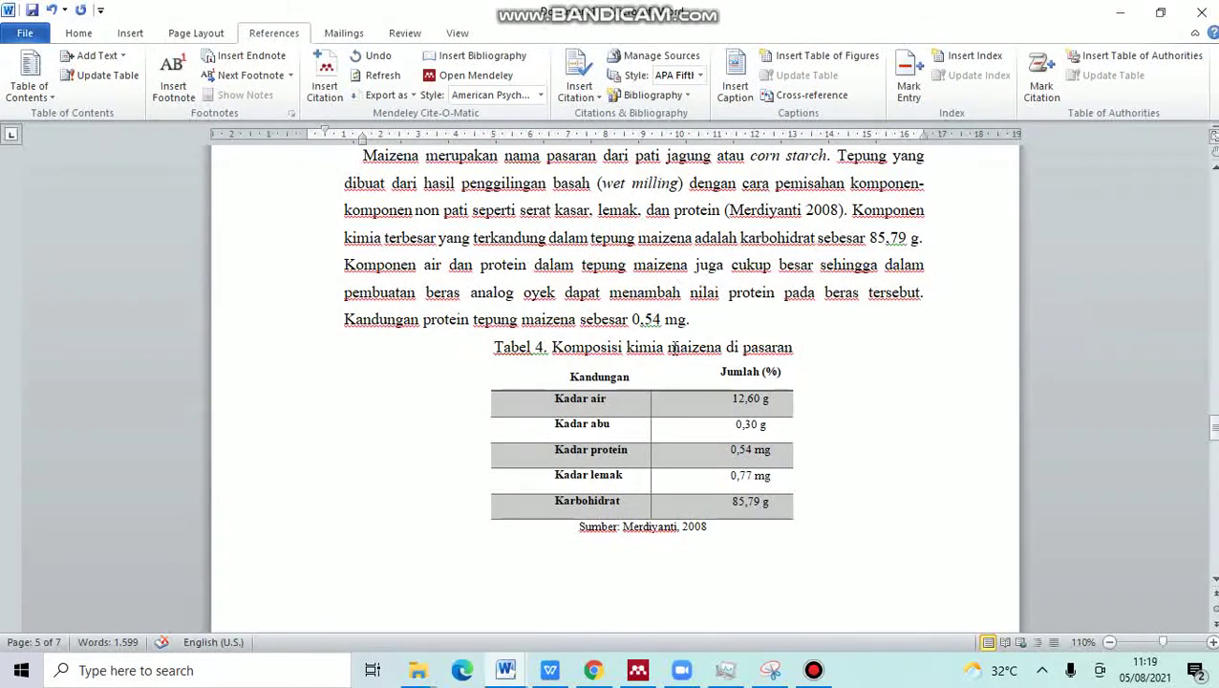
# Step: Look through the Tepung Maizena section with Tabel 4 and on to the DAFTAR PUSTAKA reference list
pyautogui.scroll(-2, 671, 347)
pyautogui.scroll(2, 673, 341)
pyautogui.scroll(2, 676, 339)
pyautogui.scroll(-4, 676, 339)
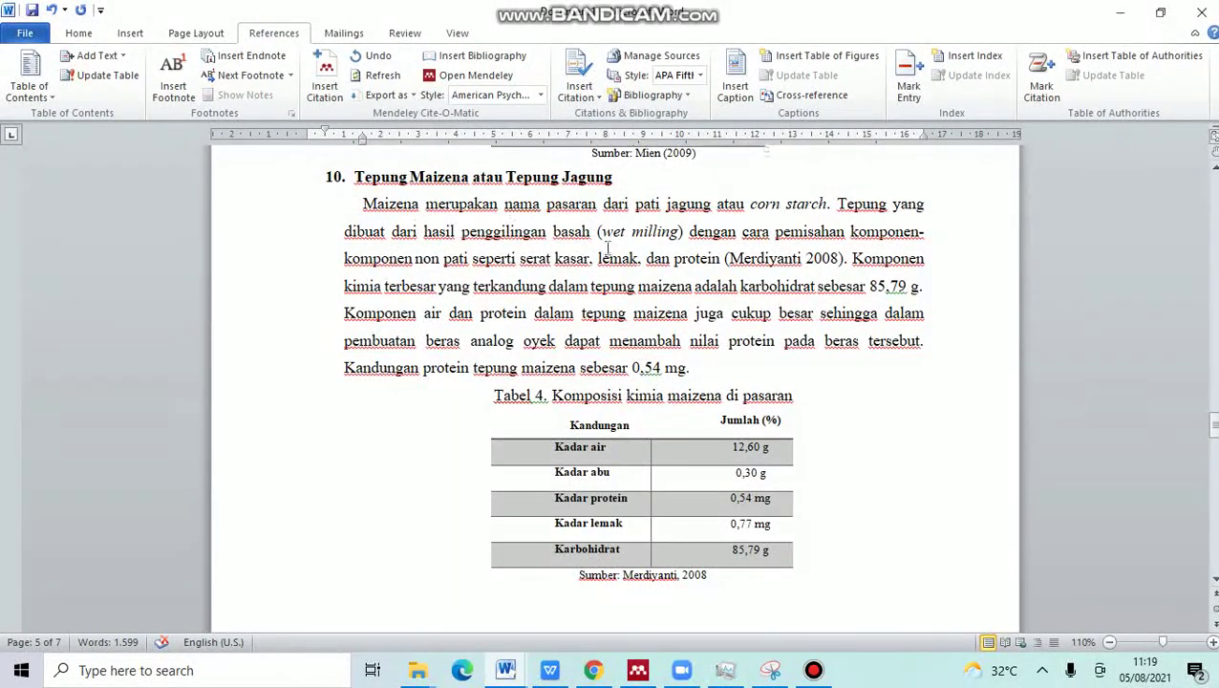
pyautogui.scroll(-7, 656, 308)
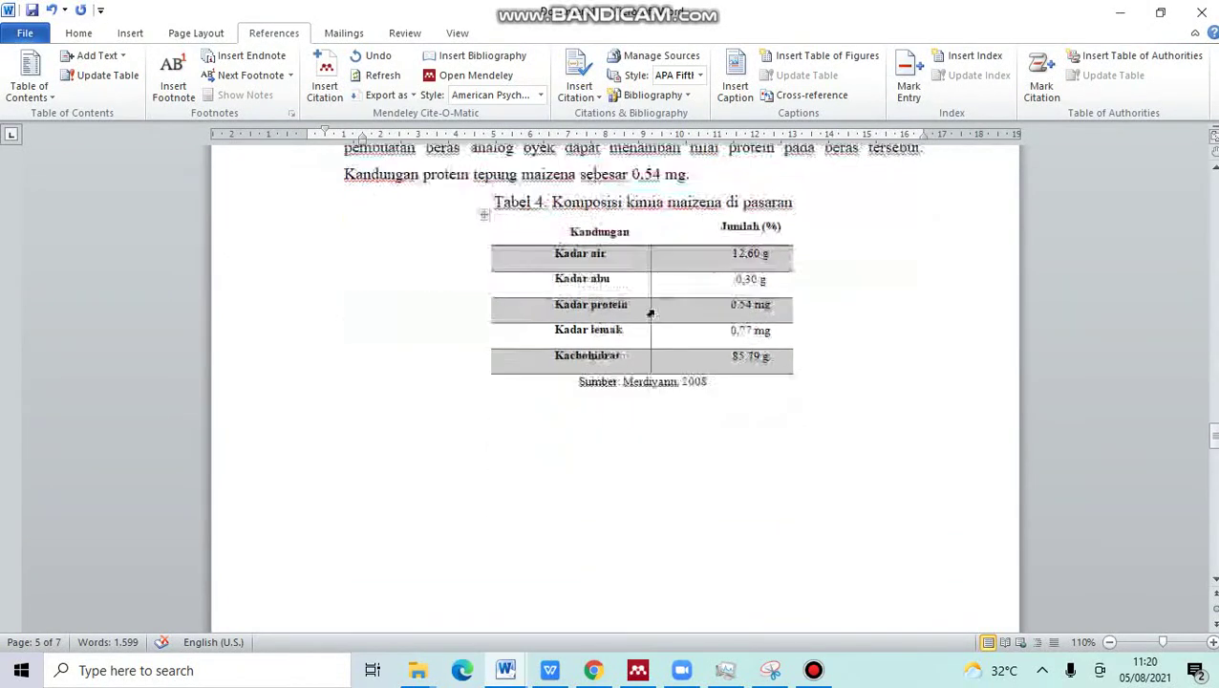
pyautogui.scroll(2, 652, 311)
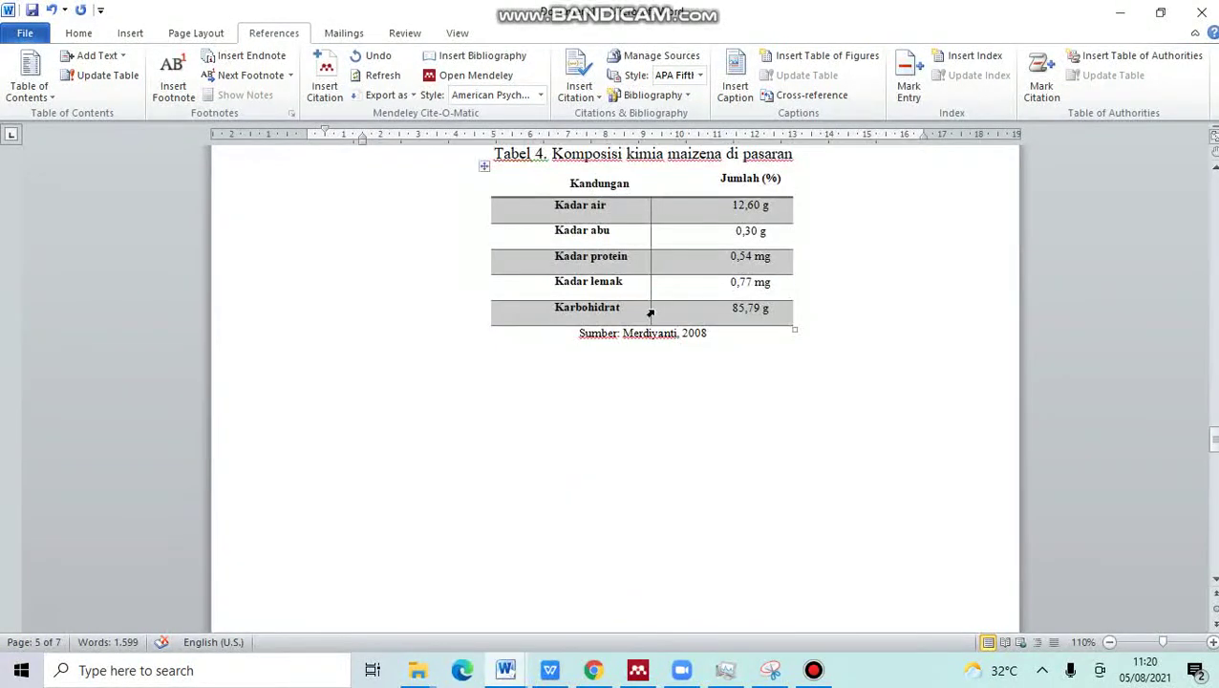
pyautogui.scroll(-14, 649, 312)
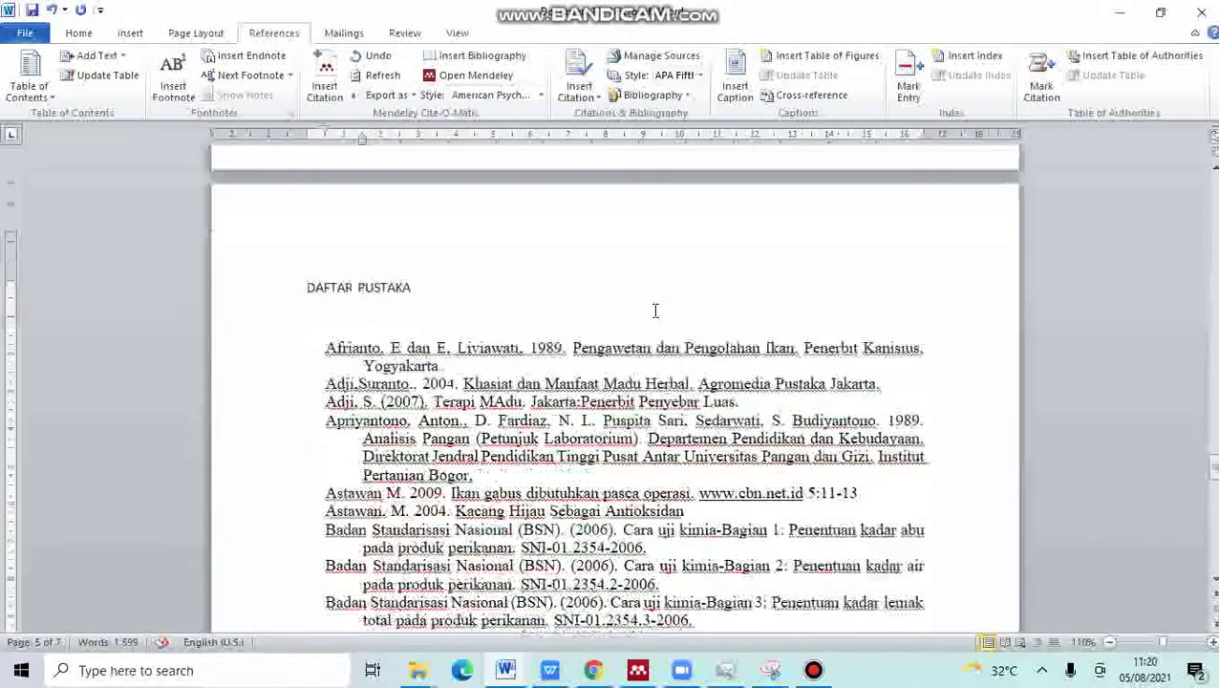
pyautogui.scroll(-1, 655, 310)
pyautogui.scroll(-2, 655, 312)
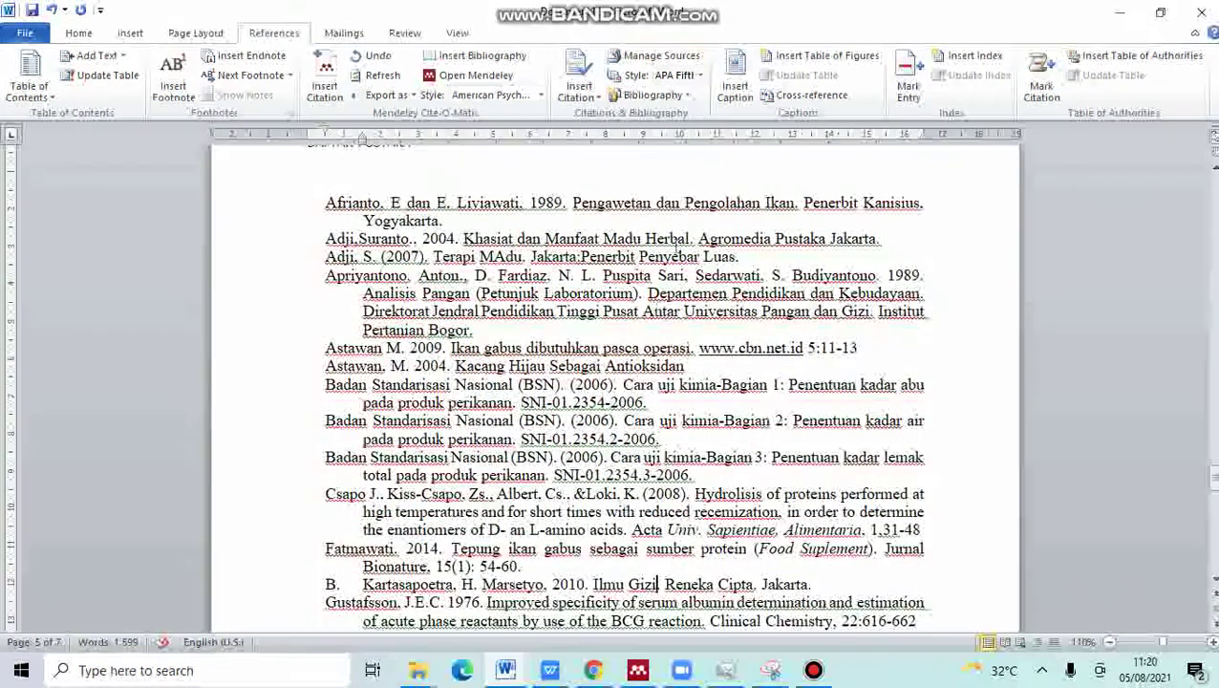
# Step: Copy the 2014 reference entry "Tepung ikan gabus sebagai sumber protein (Food Suplement)" from the DAFTAR PUSTAKA list in Document1
pyautogui.click(594, 670)
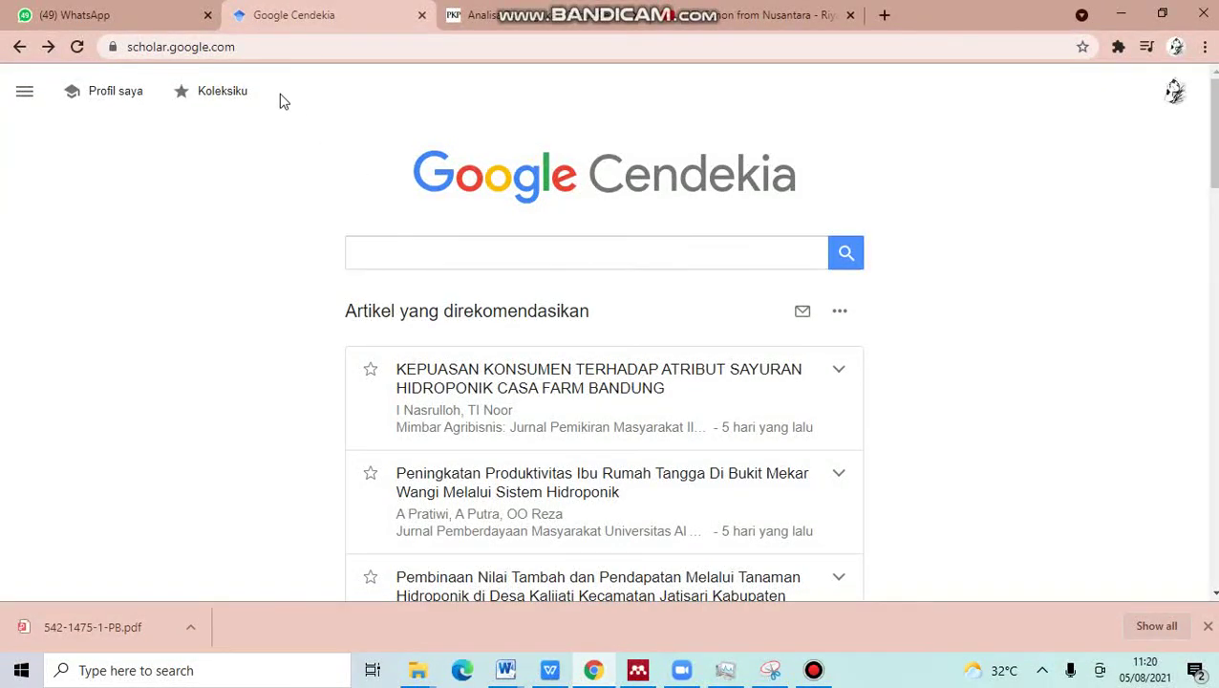
pyautogui.moveTo(505, 670)
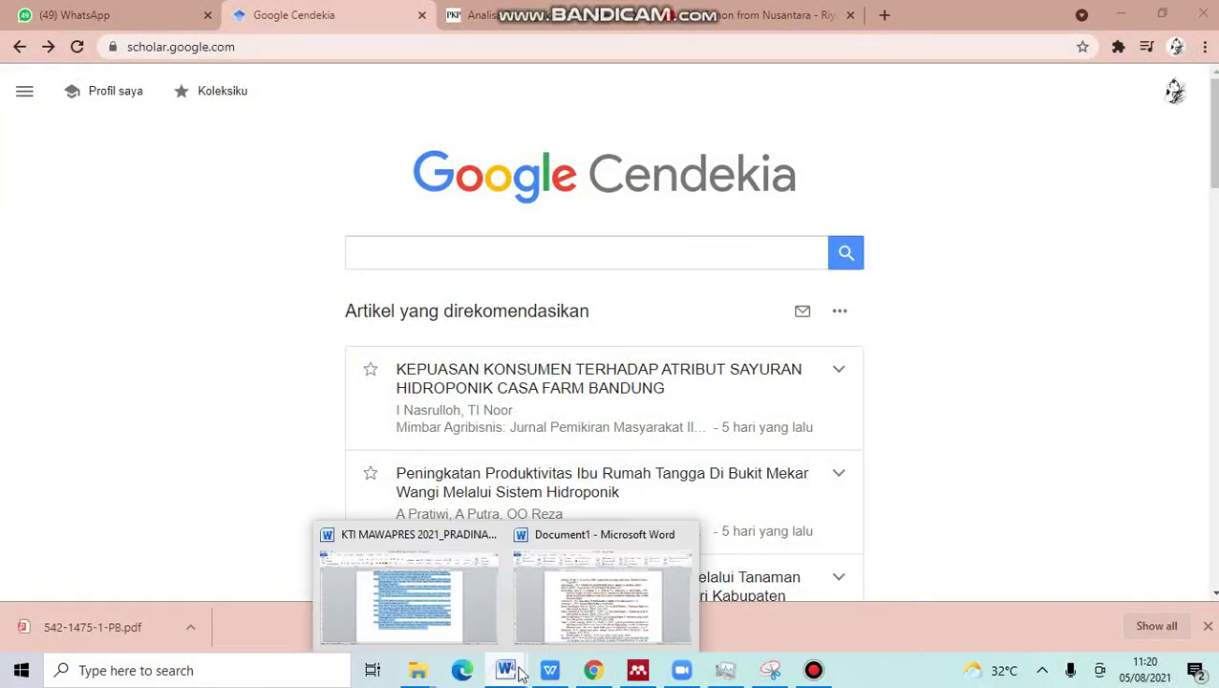
pyautogui.click(546, 627)
pyautogui.scroll(-1, 591, 563)
pyautogui.scroll(1, 590, 535)
pyautogui.scroll(-1, 592, 530)
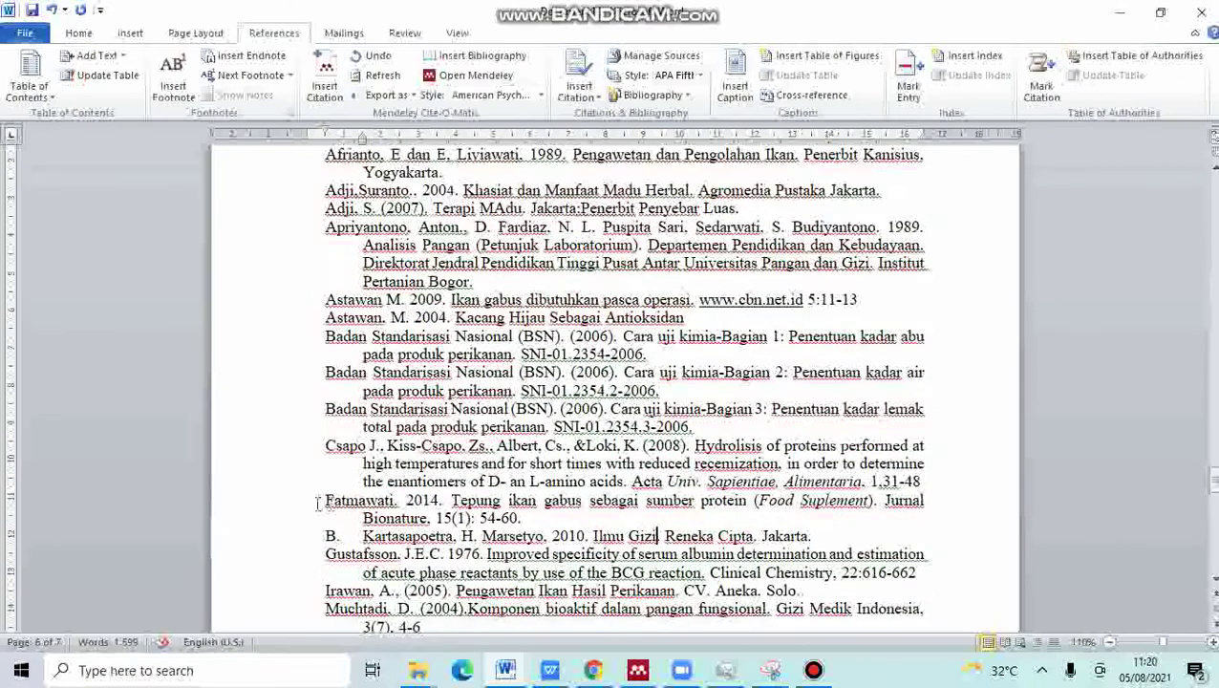
pyautogui.moveTo(324, 499); pyautogui.dragTo(535, 518)
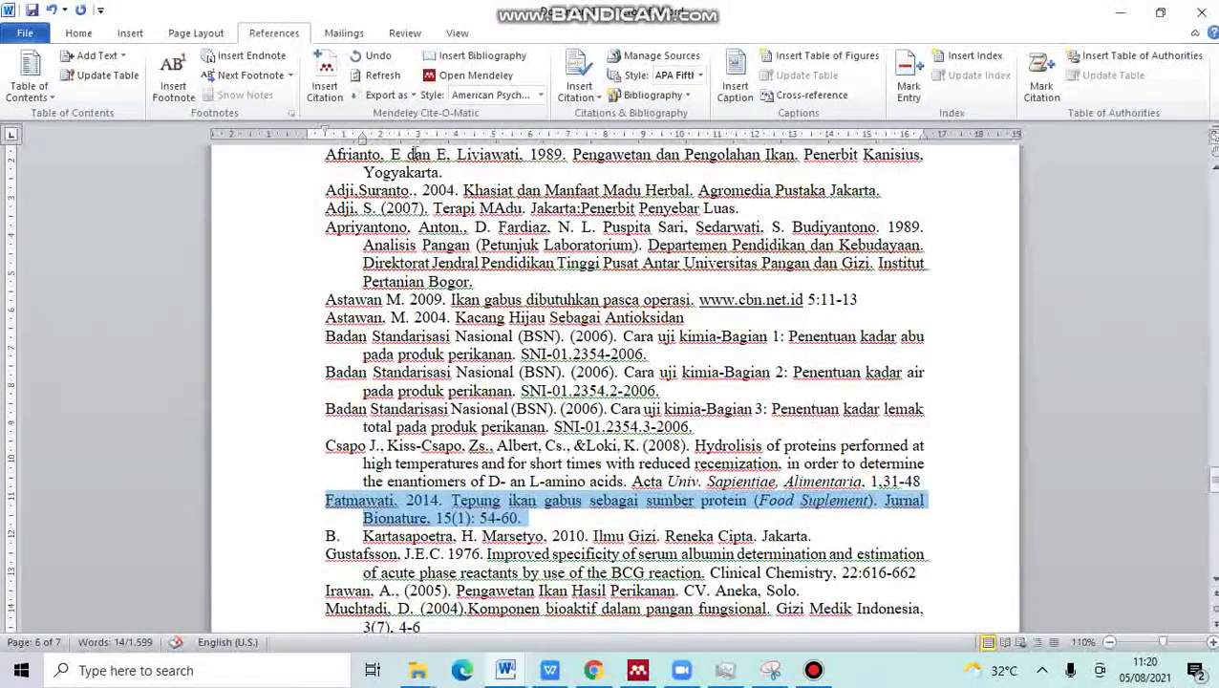
pyautogui.click(78, 33)
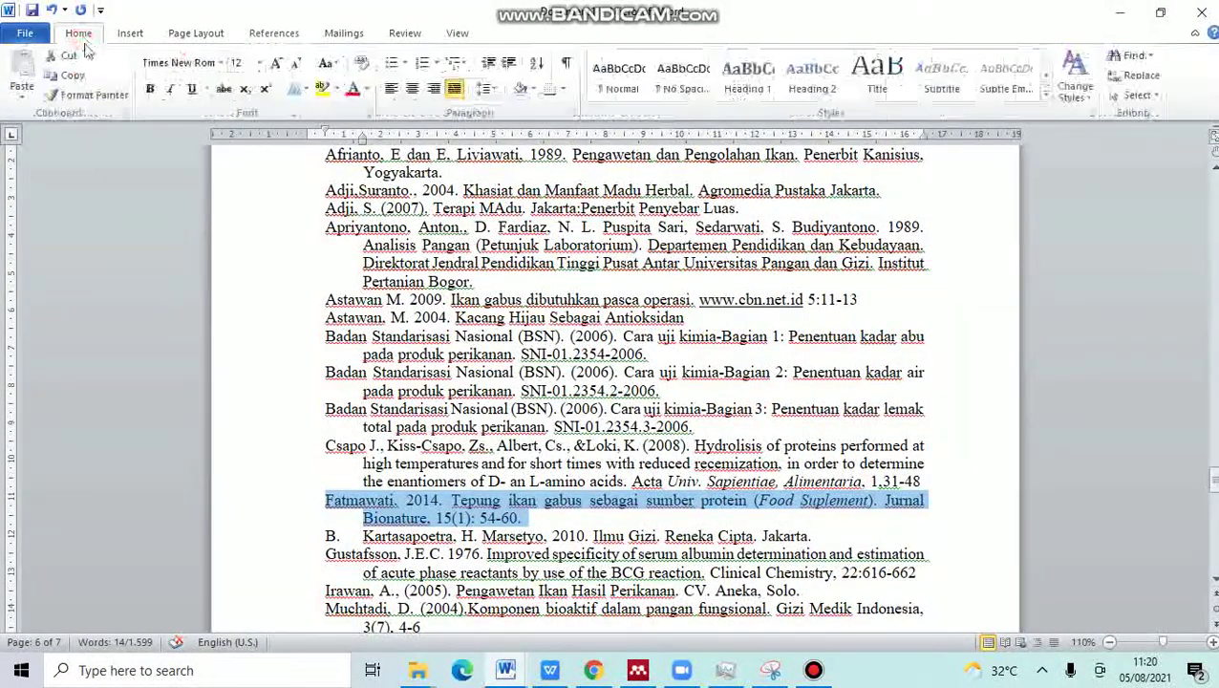
pyautogui.click(73, 76)
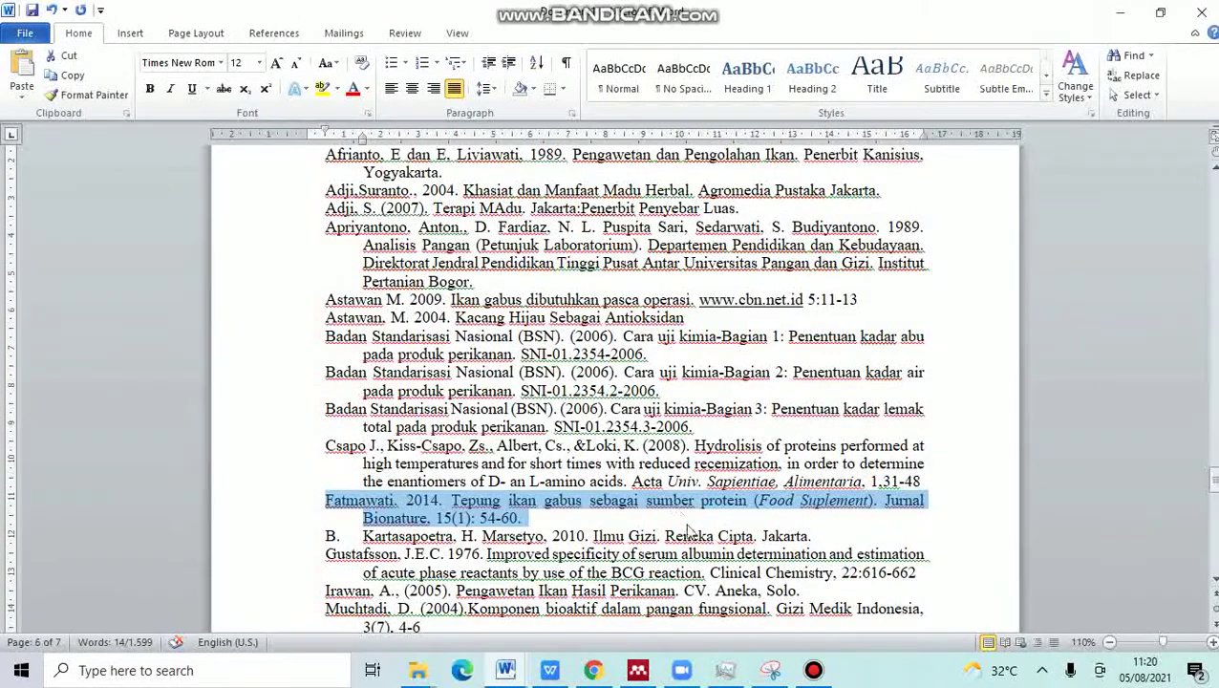
# Step: Switch to Chrome and search Google Scholar for the copied reference
pyautogui.moveTo(608, 668)
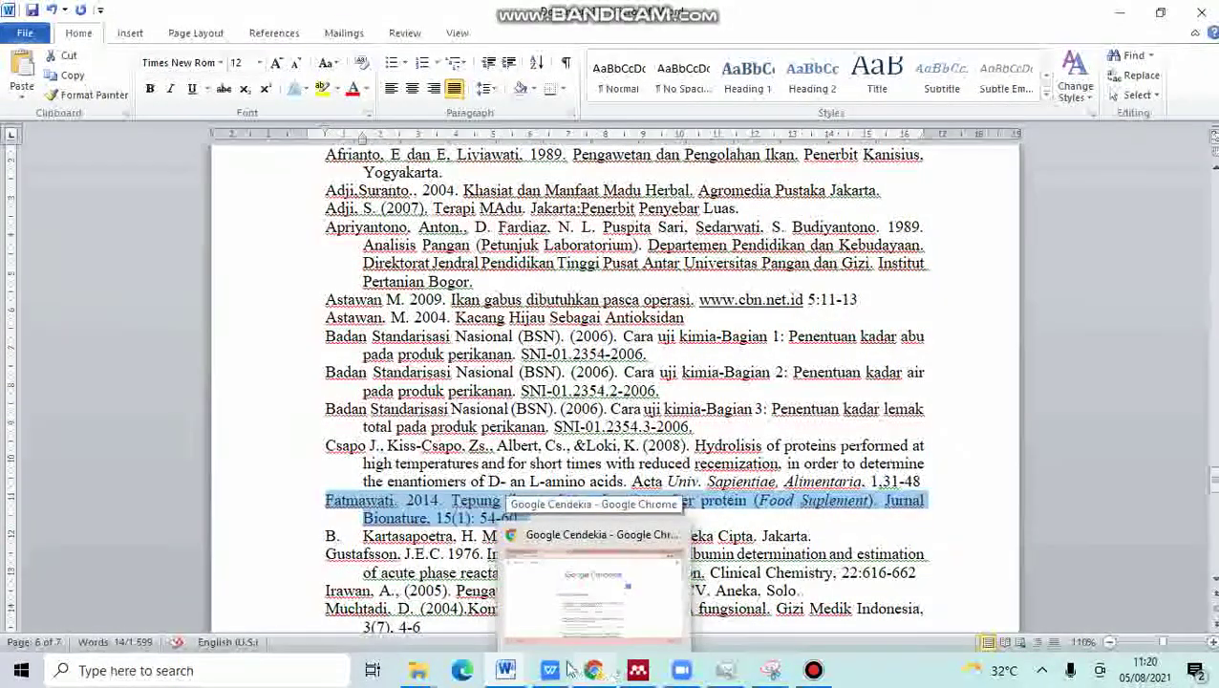
pyautogui.click(594, 618)
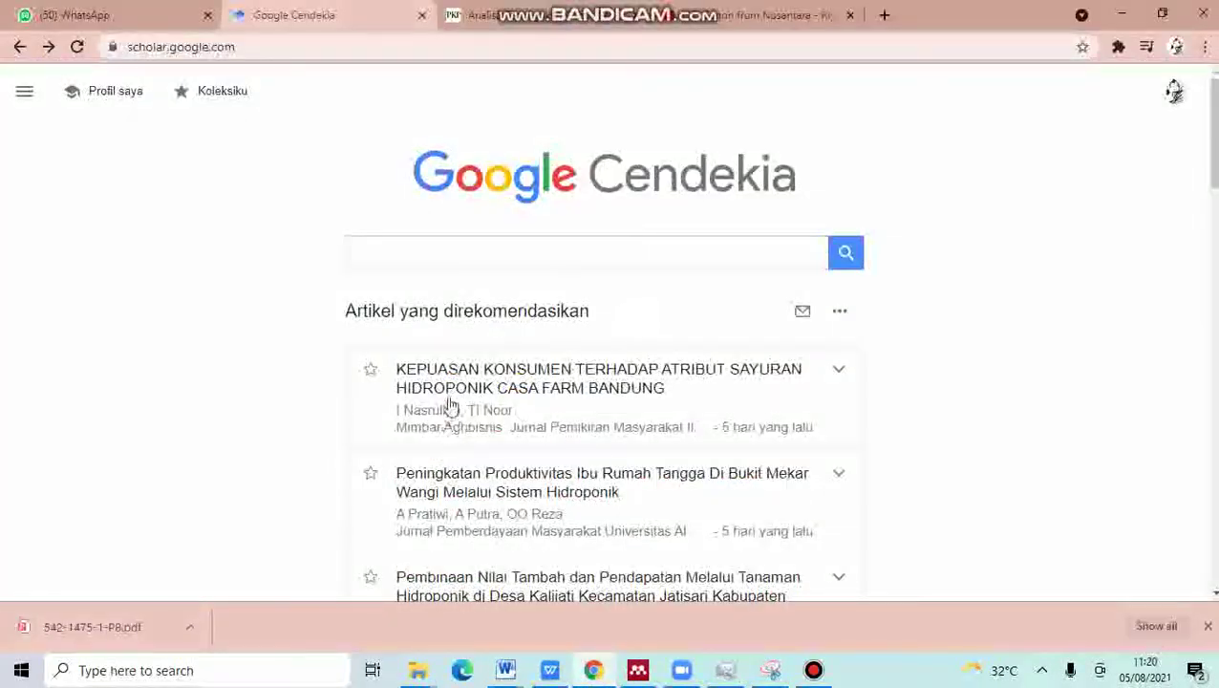
pyautogui.click(430, 260)
pyautogui.hotkey('ctrl', 'v')
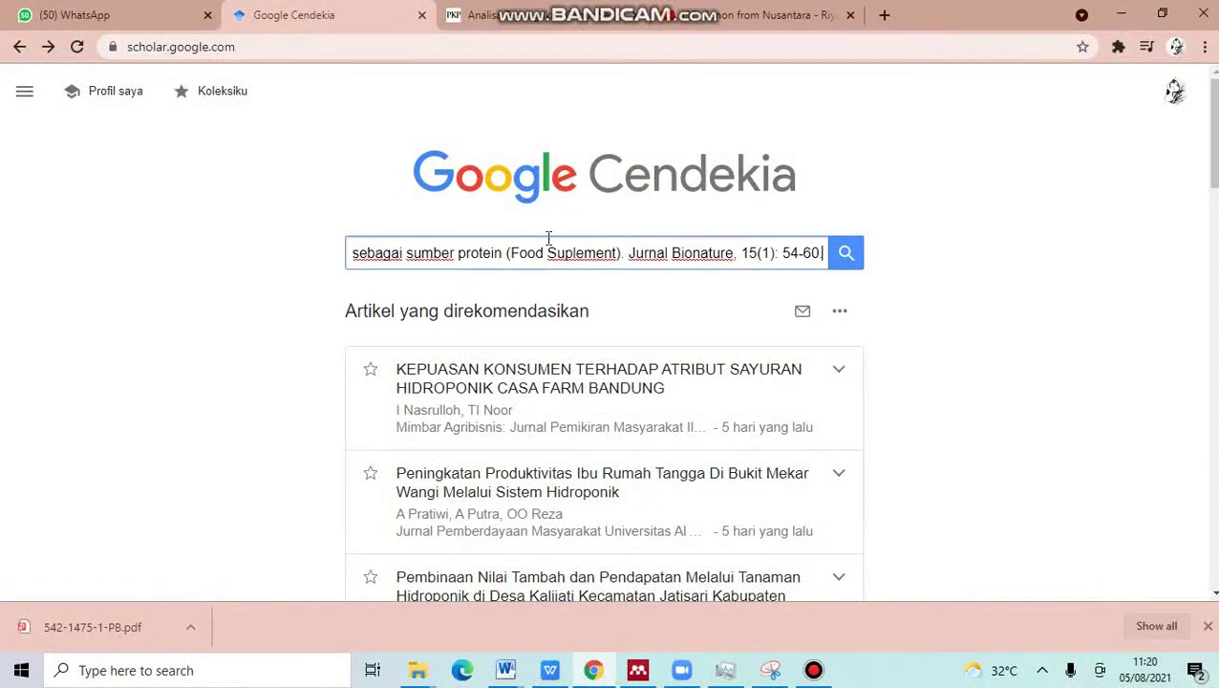
pyautogui.click(853, 260)
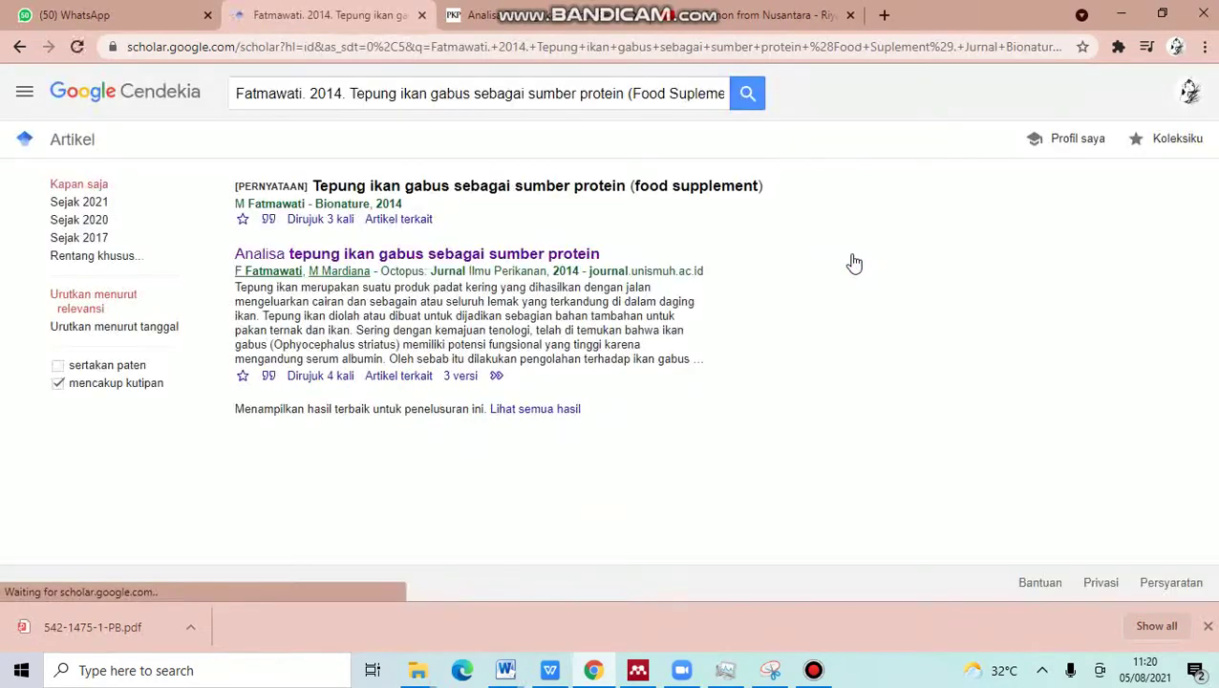
# Step: Open the result "Analisa tepung ikan gabus sebagai sumber protein" in a new browser tab and show that tab
pyautogui.rightClick(325, 255)
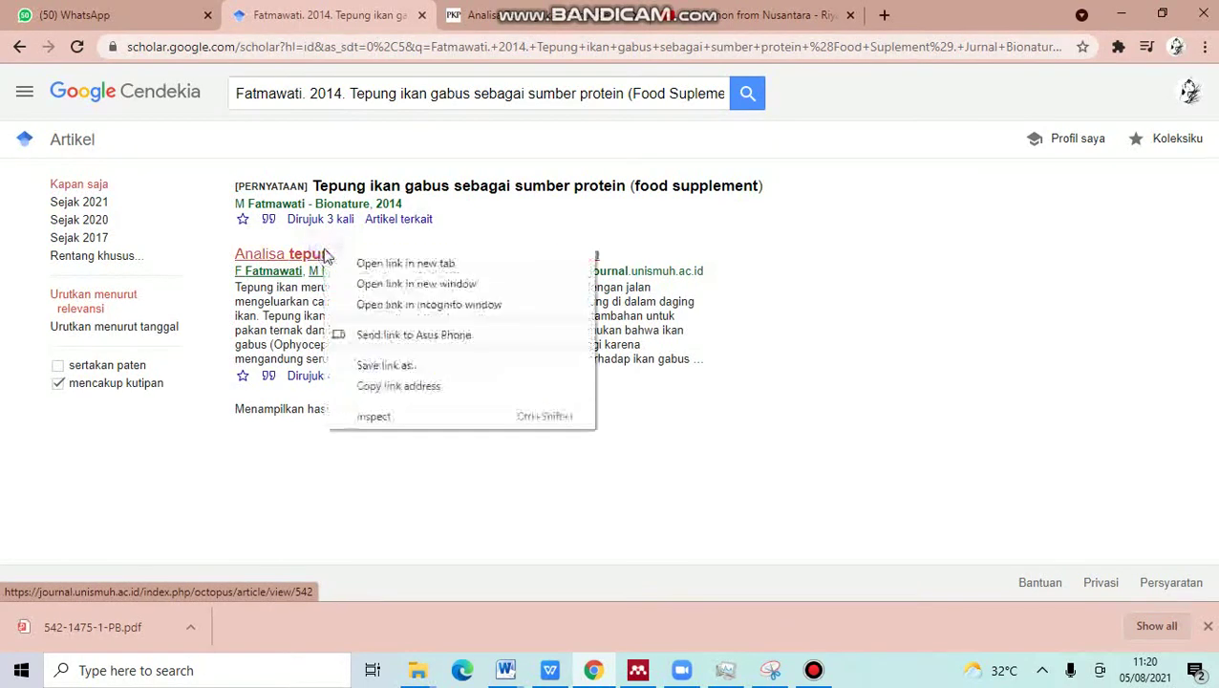
pyautogui.click(352, 264)
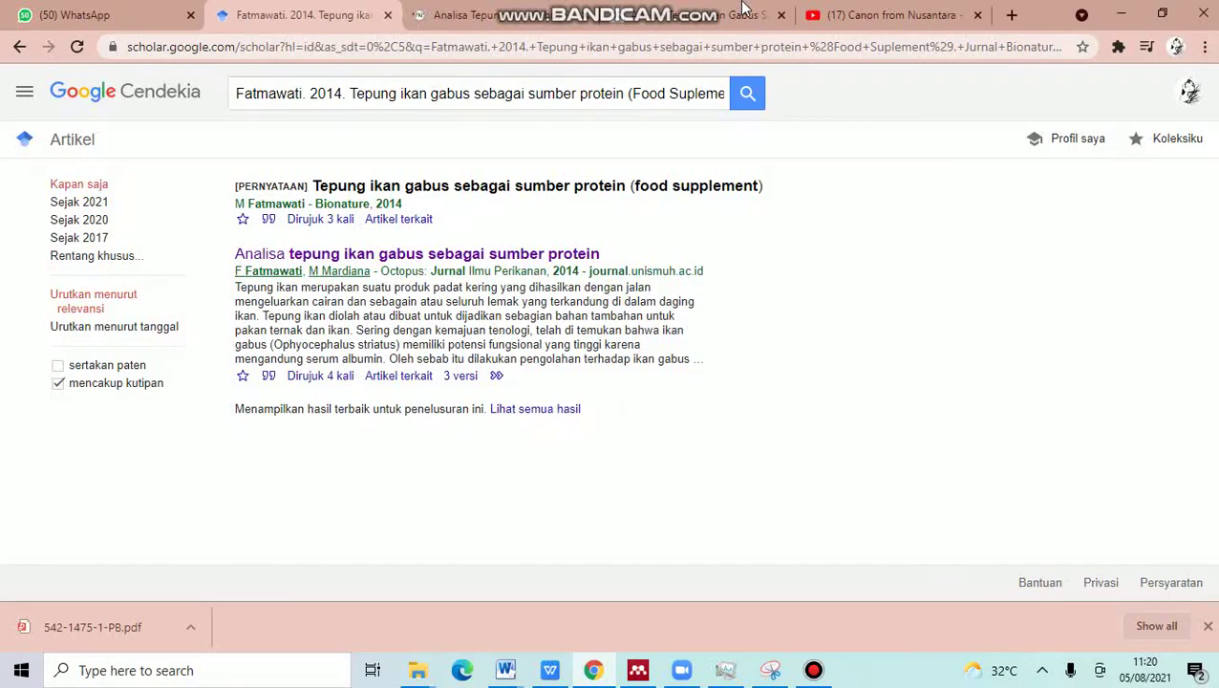
pyautogui.click(521, 27)
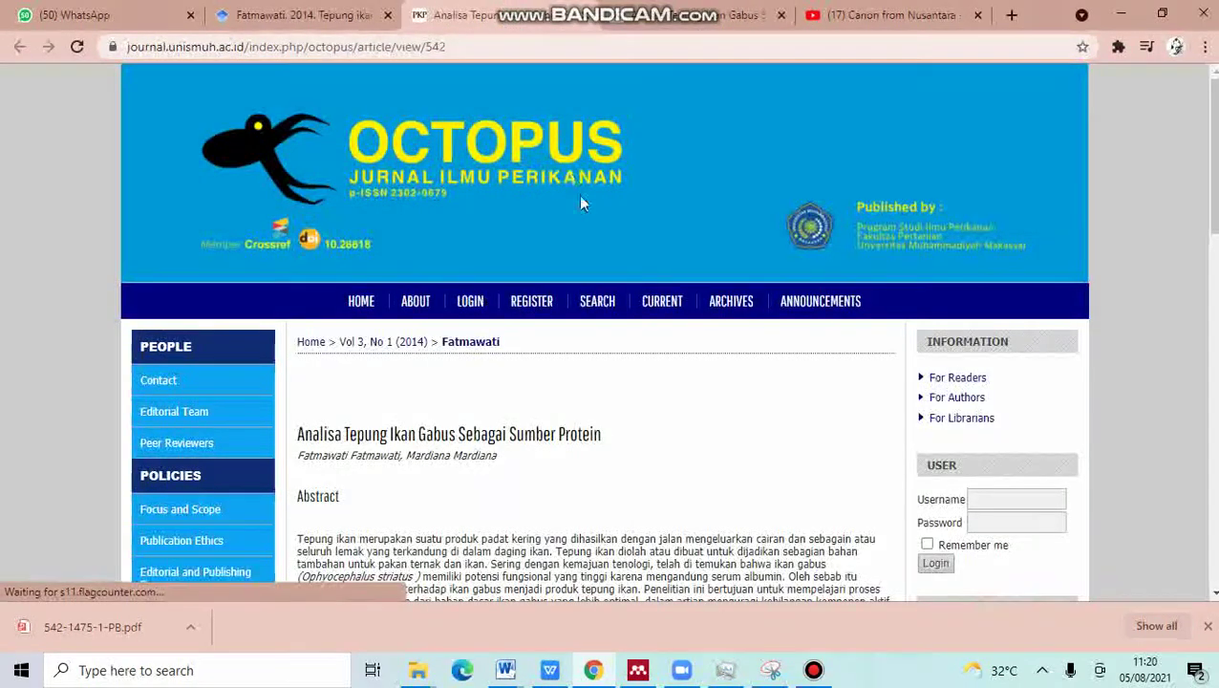
# Step: Download the article's full-text PDF from the Octopus journal page
pyautogui.scroll(-1, 549, 427)
pyautogui.scroll(-4, 548, 427)
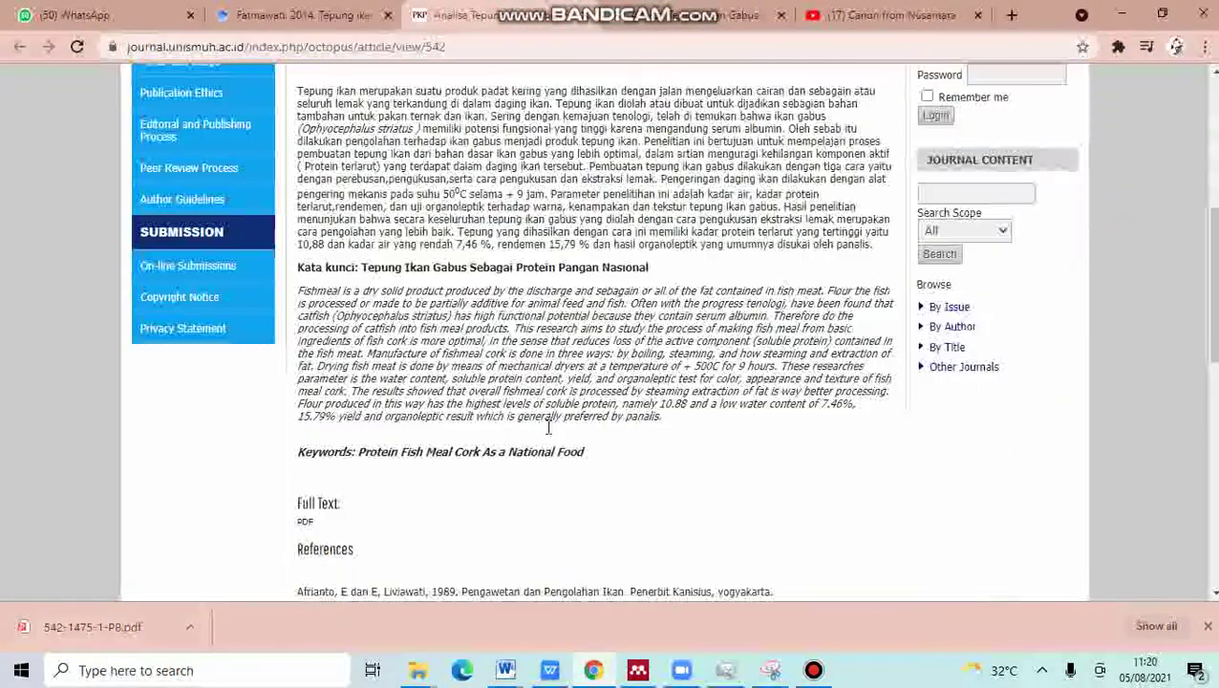
pyautogui.click(306, 521)
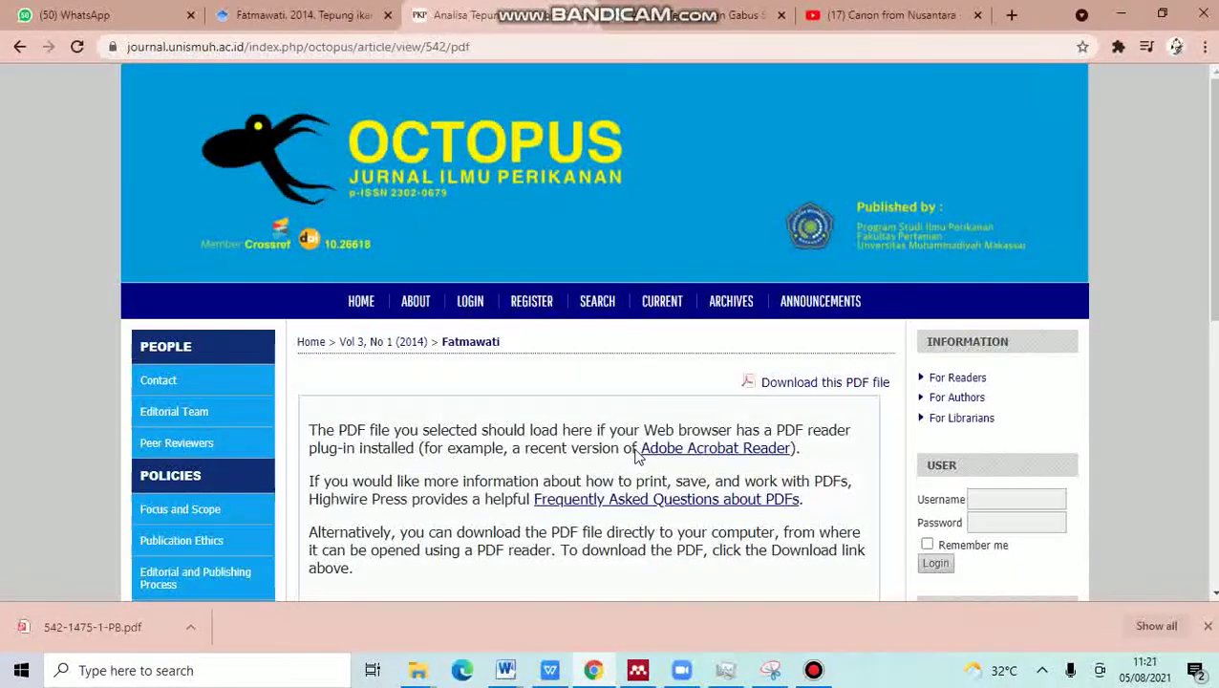
pyautogui.click(796, 383)
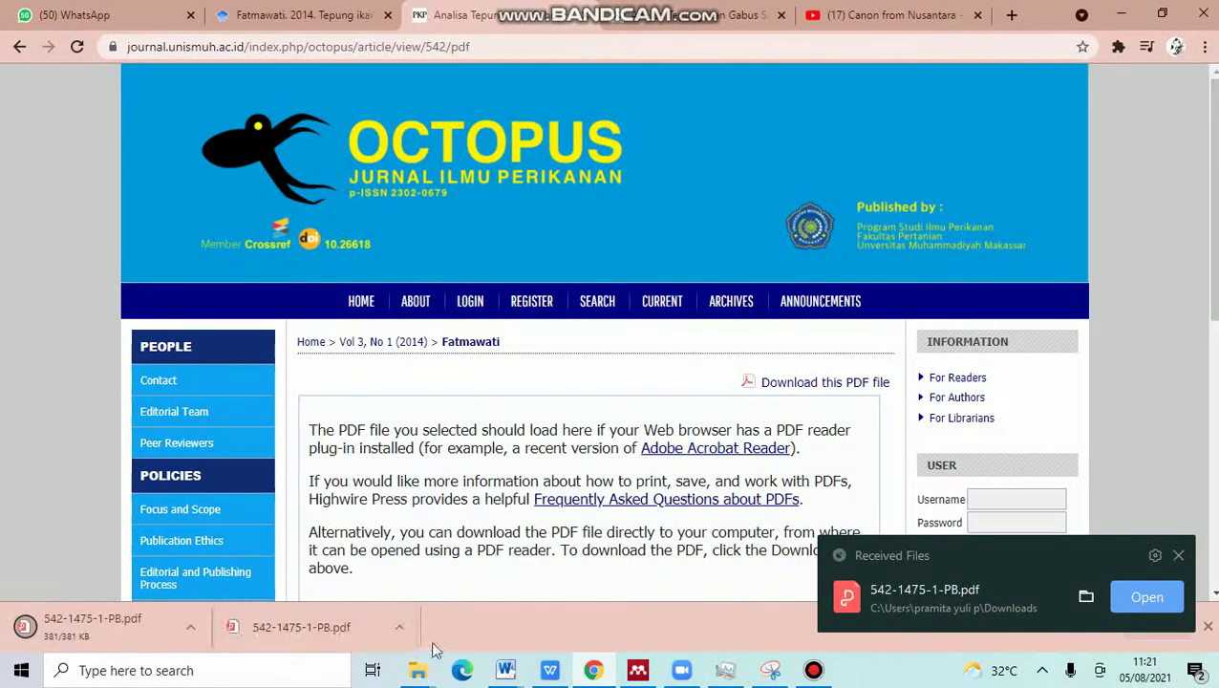
# Step: Switch to File Explorer and try to move the downloaded 542-1475-1-PB PDF from Downloads into the latihan folder under Documents > MENDELEY
pyautogui.moveTo(415, 674)
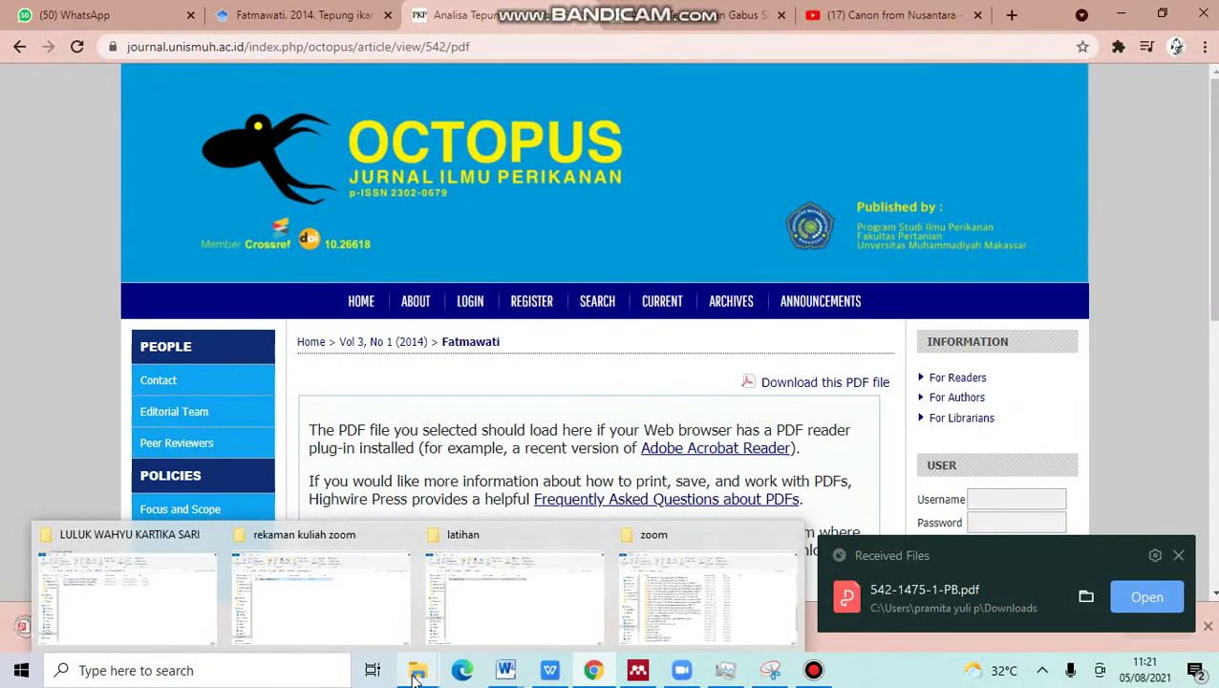
pyautogui.click(493, 590)
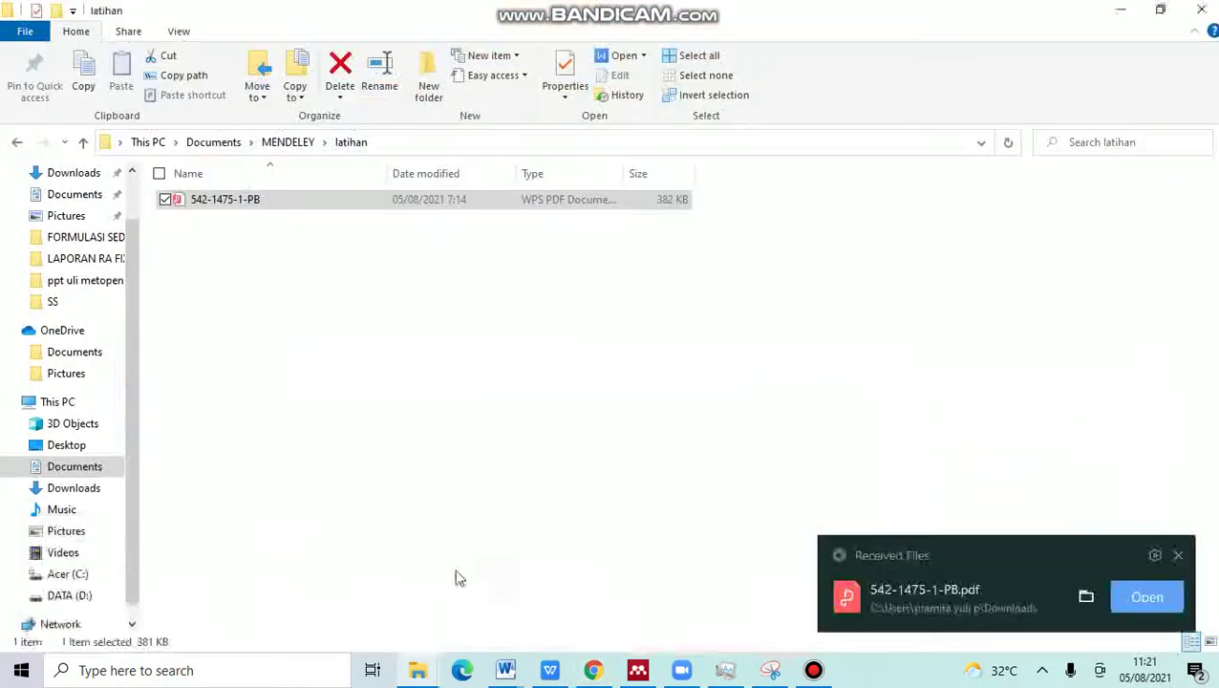
pyautogui.click(75, 177)
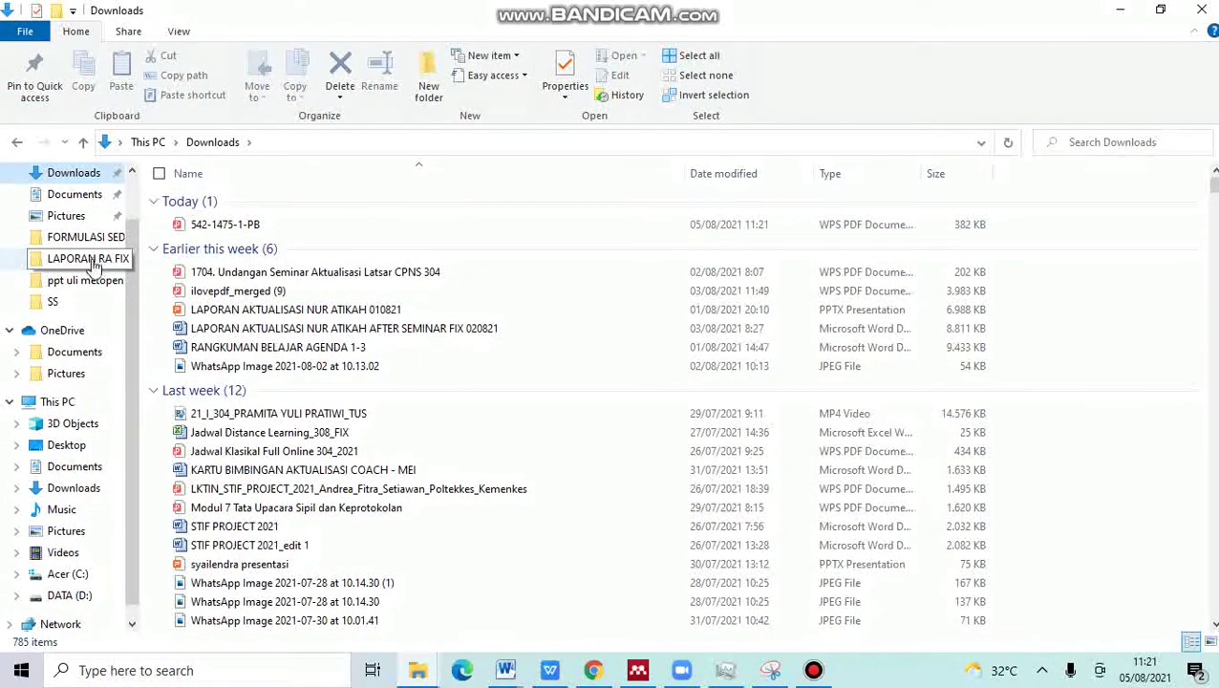
pyautogui.click(77, 199)
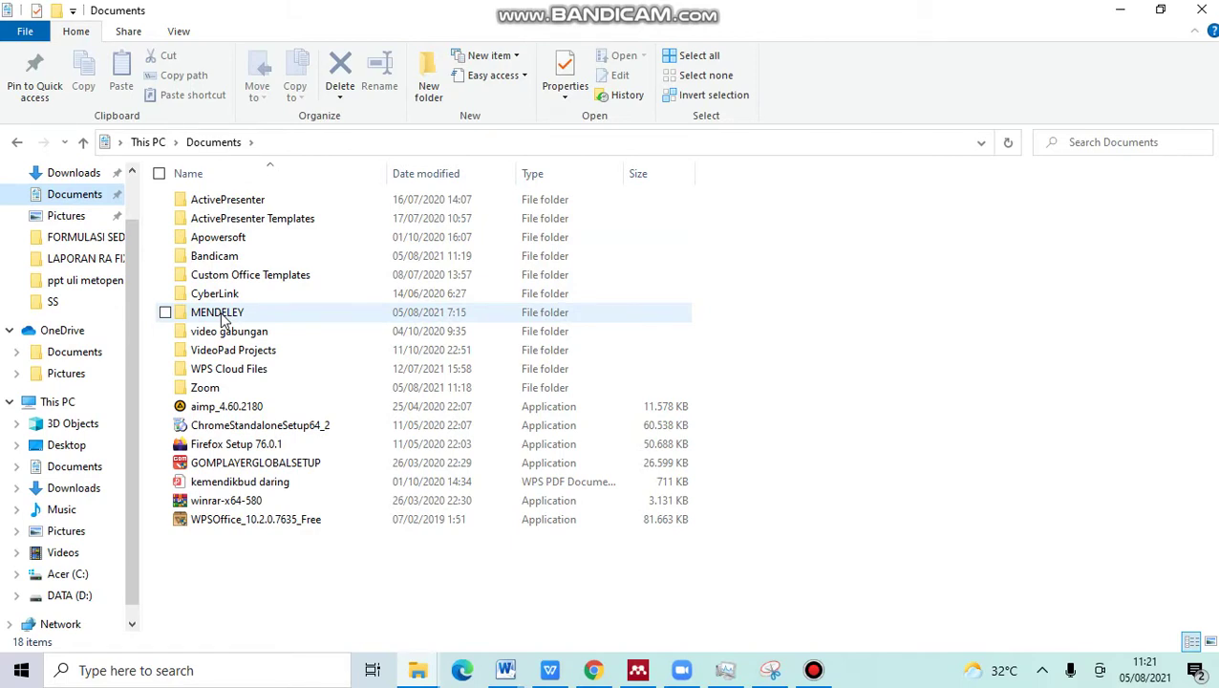
pyautogui.click(88, 176)
pyautogui.click(168, 224)
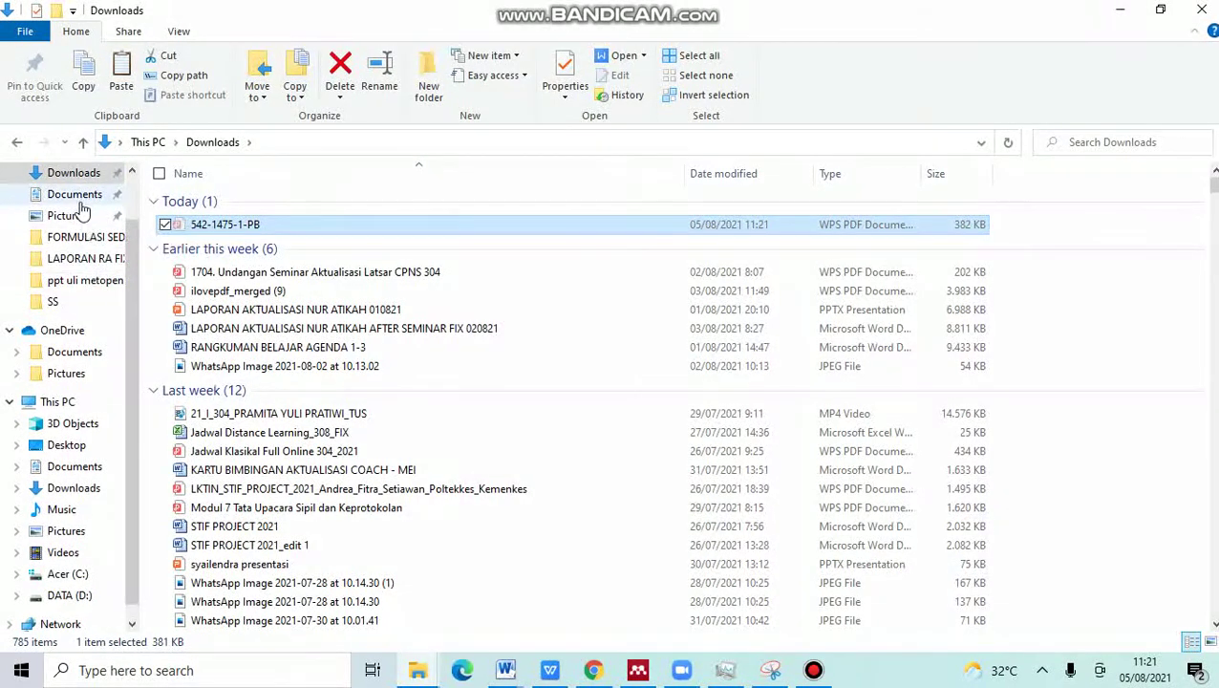
pyautogui.click(82, 203)
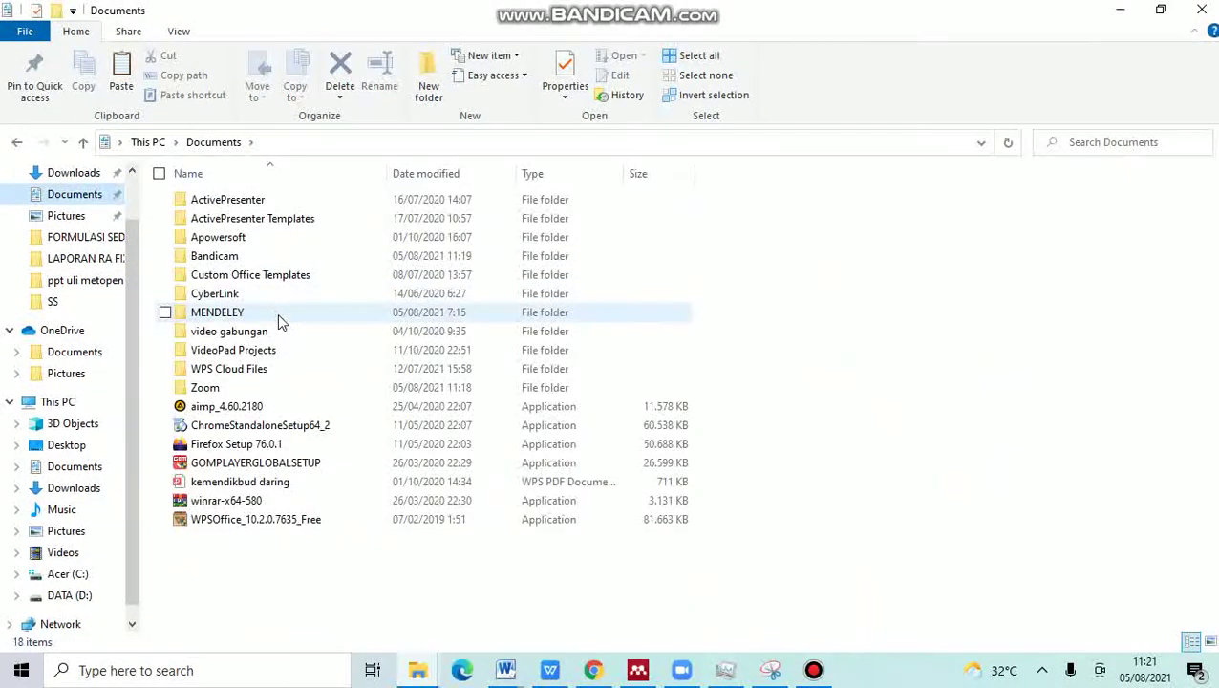
pyautogui.doubleClick(278, 316)
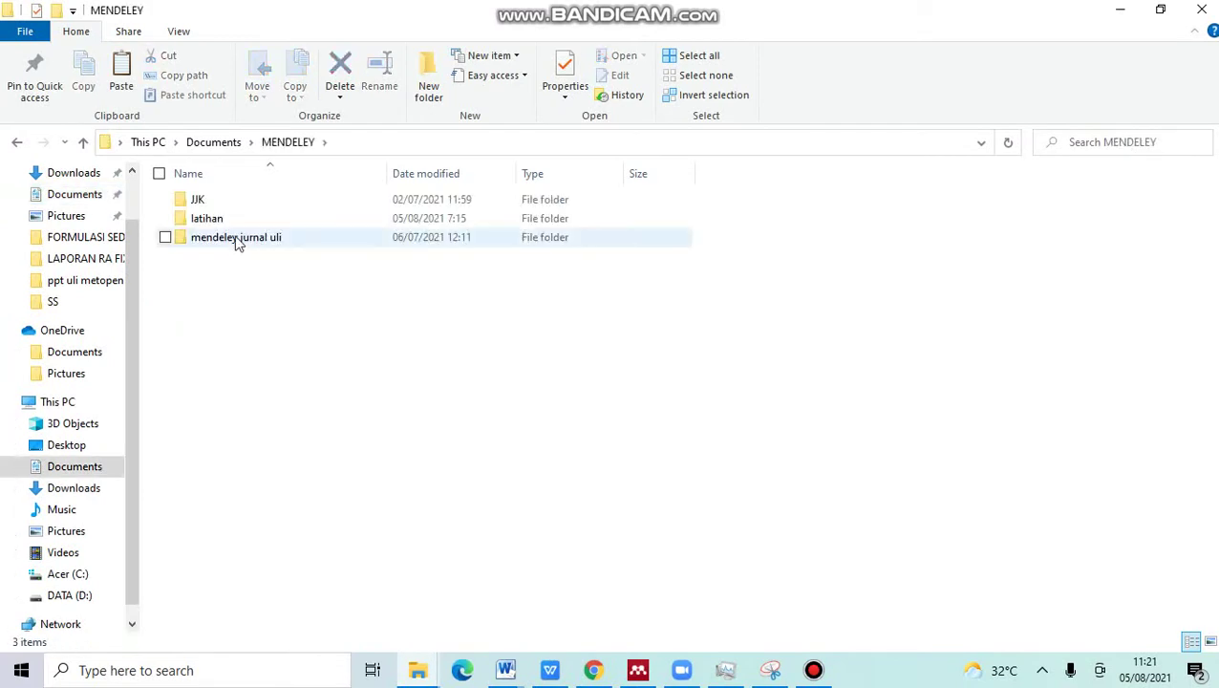
pyautogui.doubleClick(218, 223)
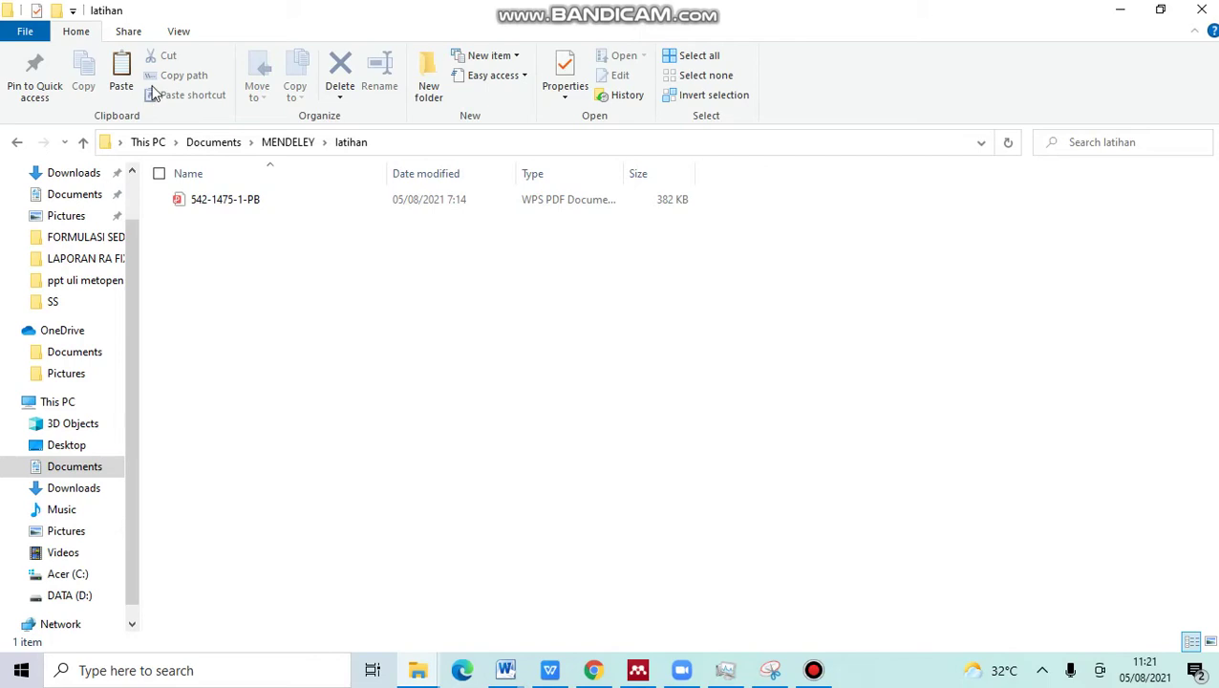
pyautogui.click(123, 87)
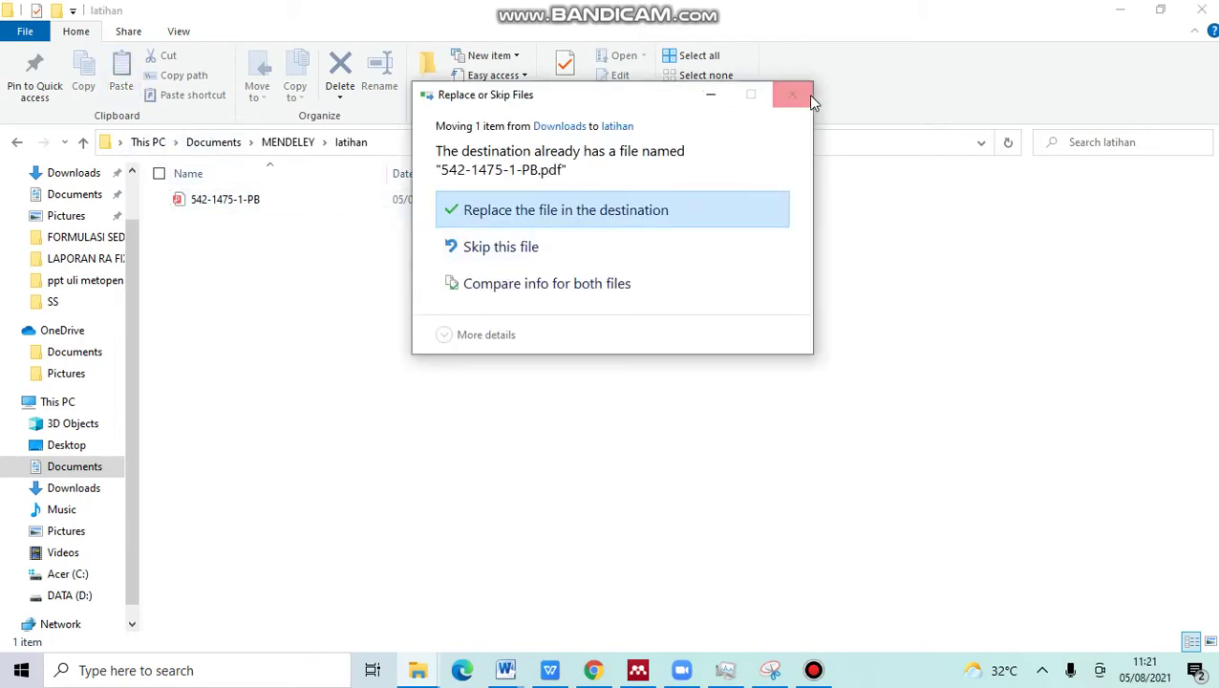
pyautogui.click(536, 203)
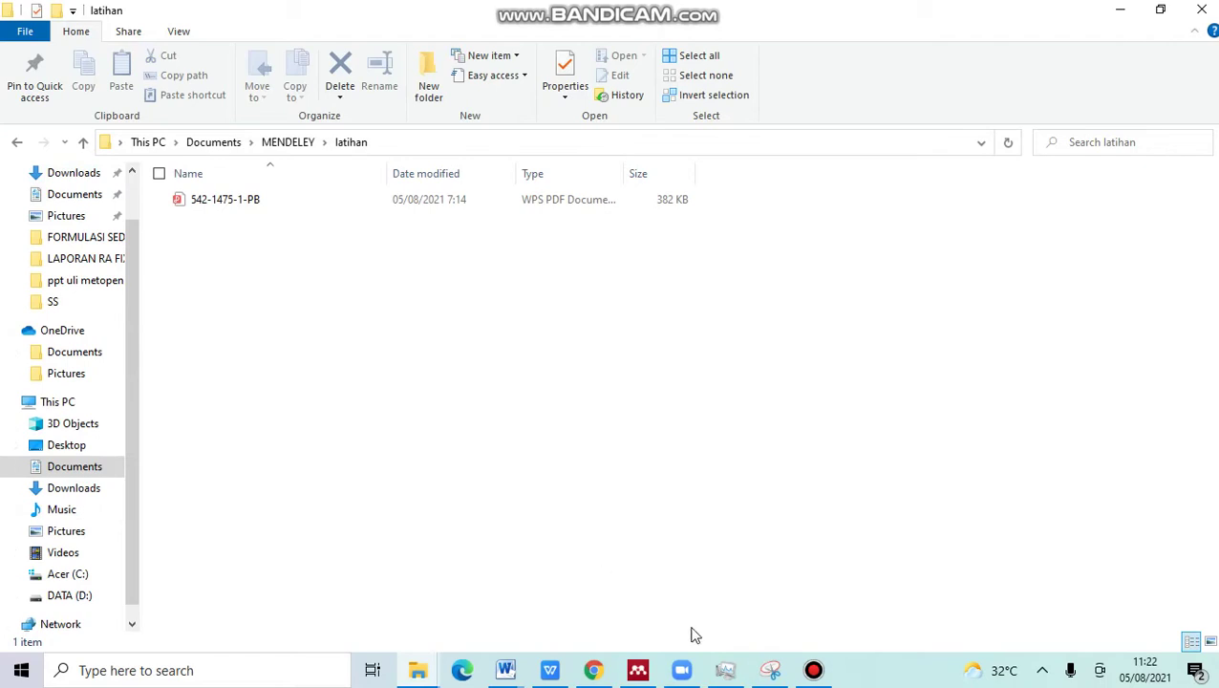
# Step: Switch to Mendeley Desktop and import the file 542-1475-1-PB from Documents > MENDELEY > latihan into the JJK folder
pyautogui.moveTo(587, 674)
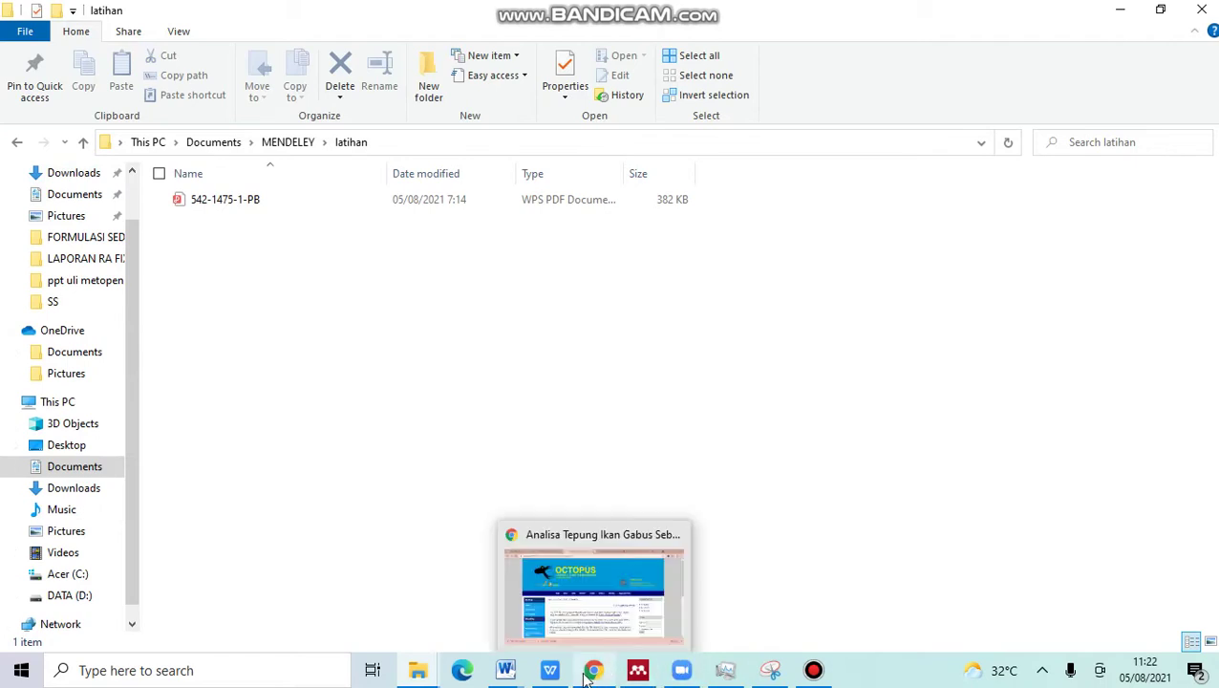
pyautogui.moveTo(633, 674)
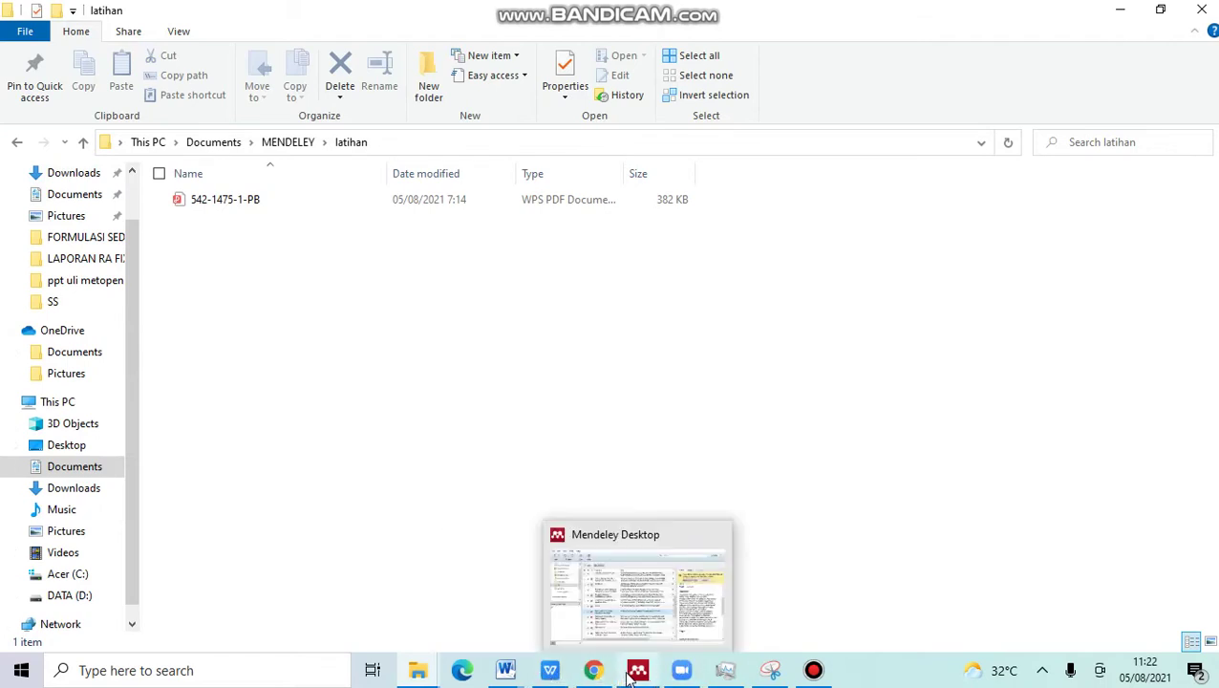
pyautogui.click(630, 604)
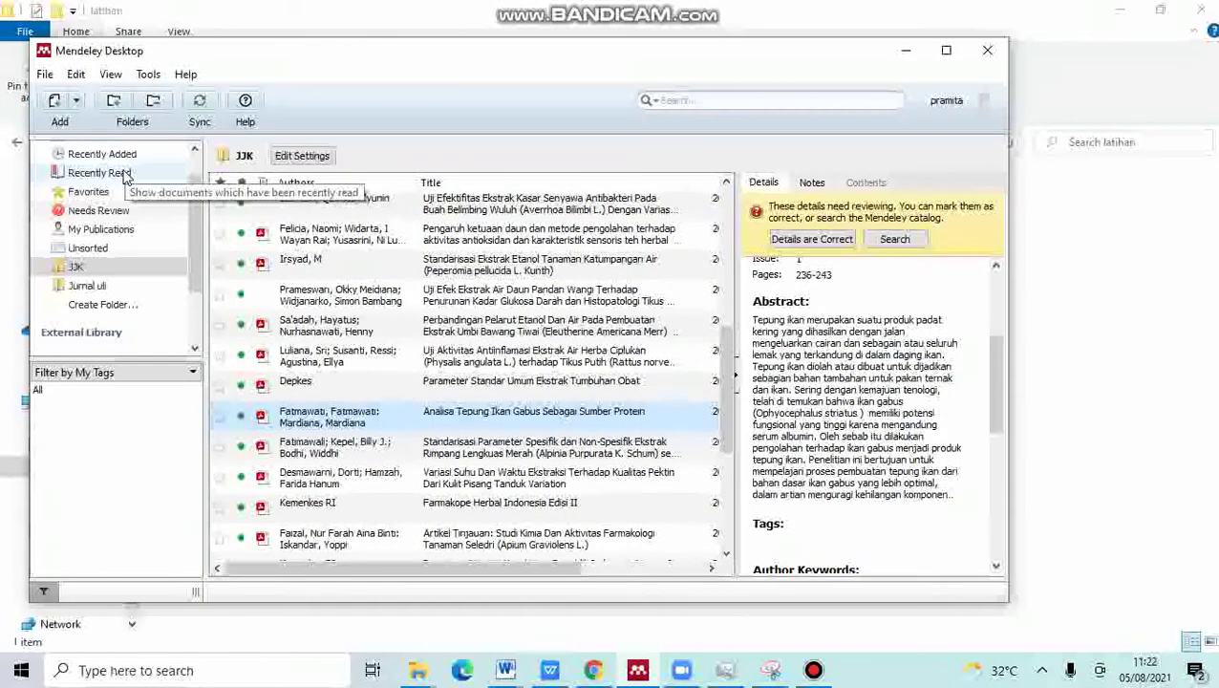
pyautogui.click(76, 101)
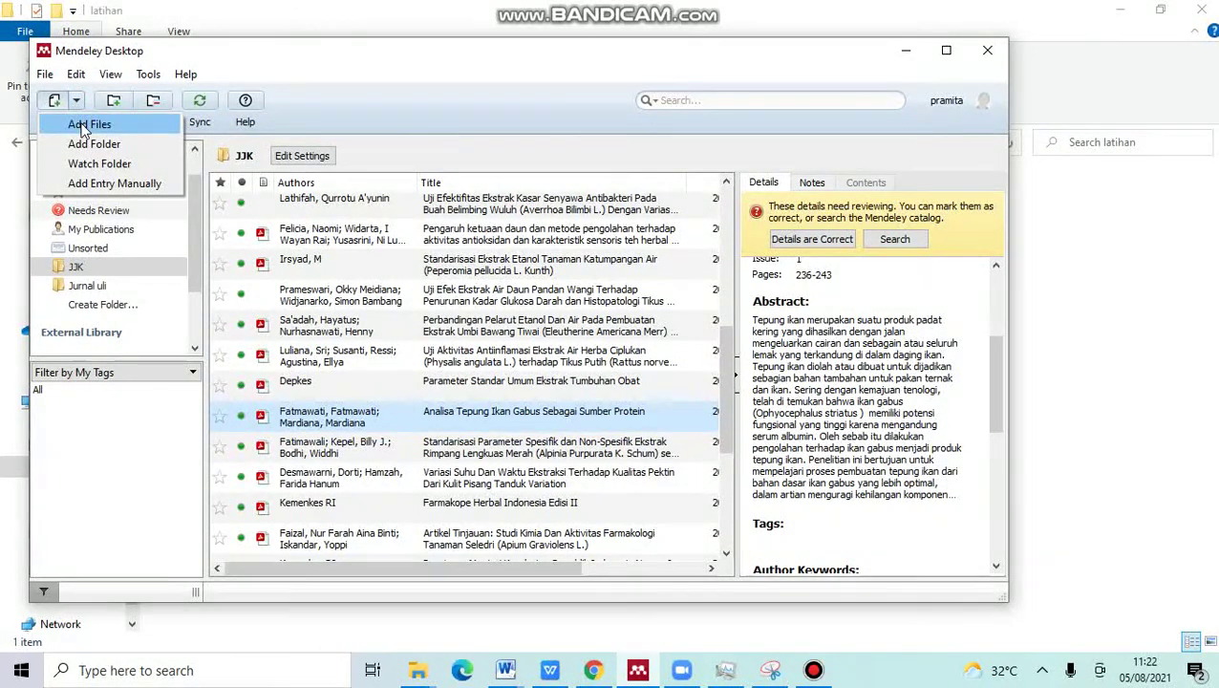
pyautogui.click(81, 125)
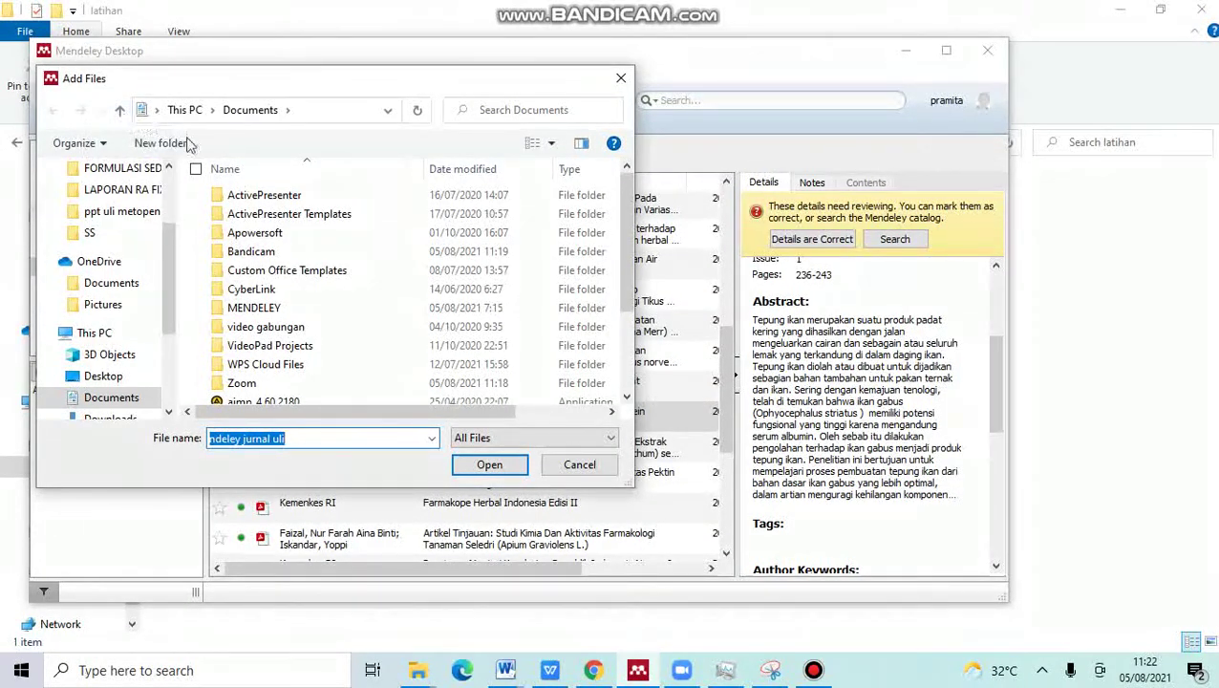
pyautogui.click(256, 310)
pyautogui.click(256, 311)
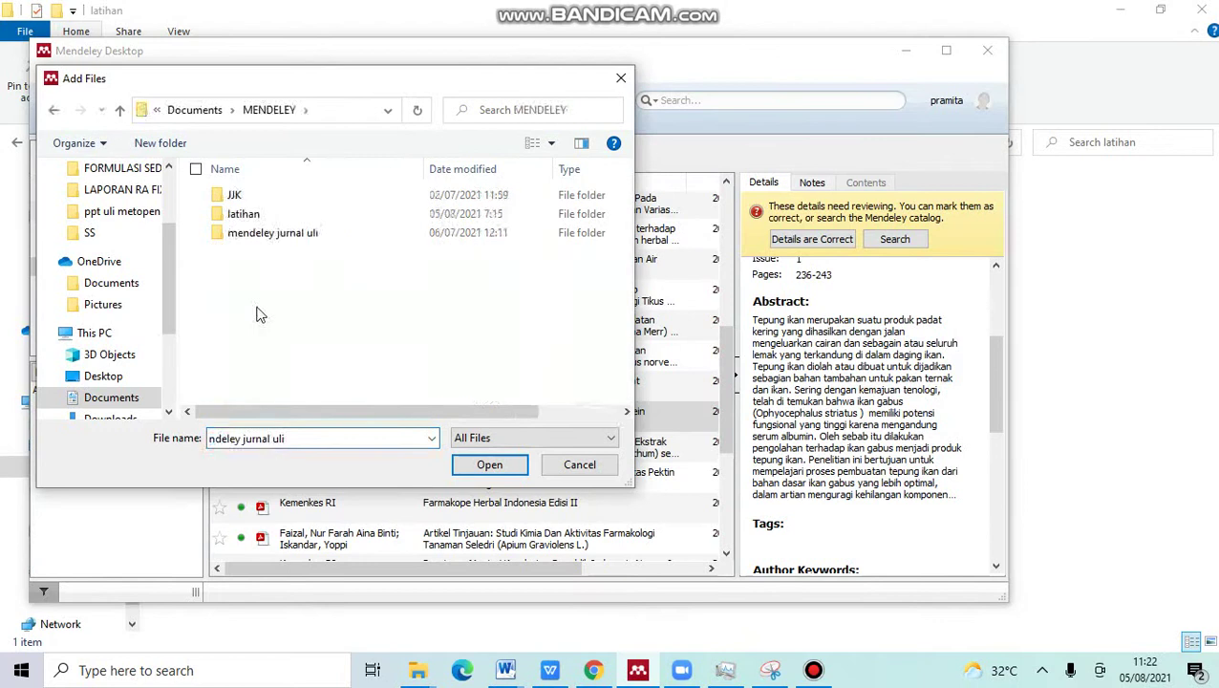
pyautogui.click(242, 216)
pyautogui.doubleClick(241, 216)
pyautogui.click(253, 197)
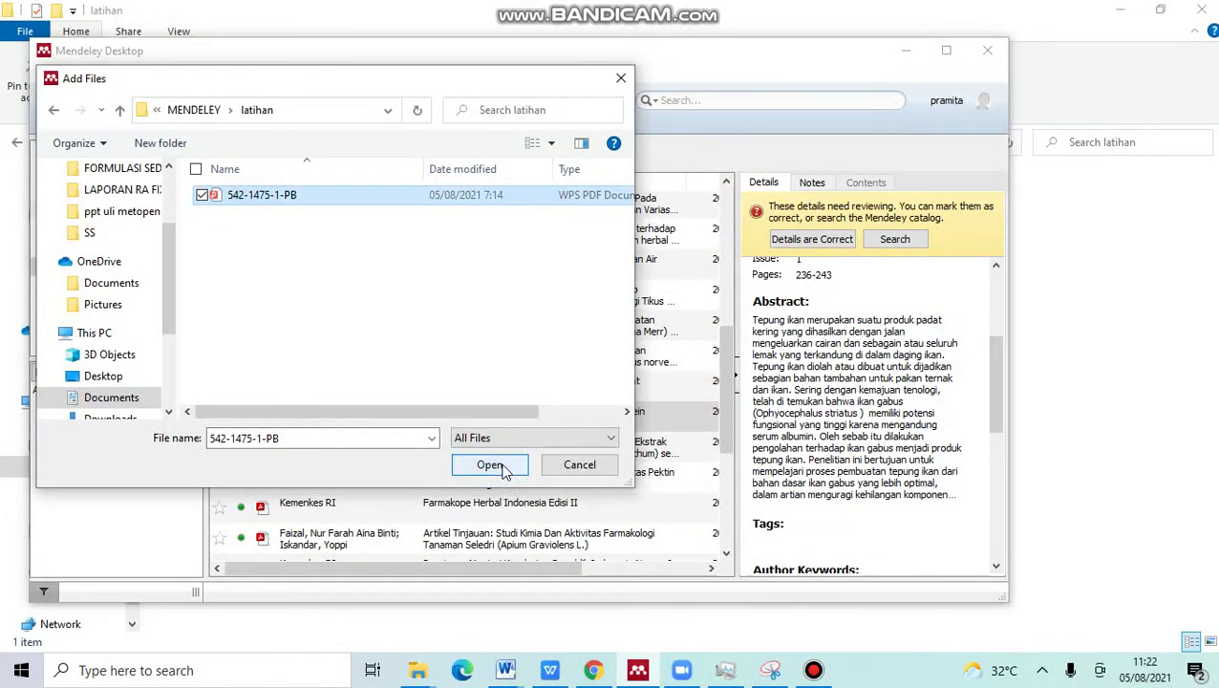
pyautogui.click(489, 464)
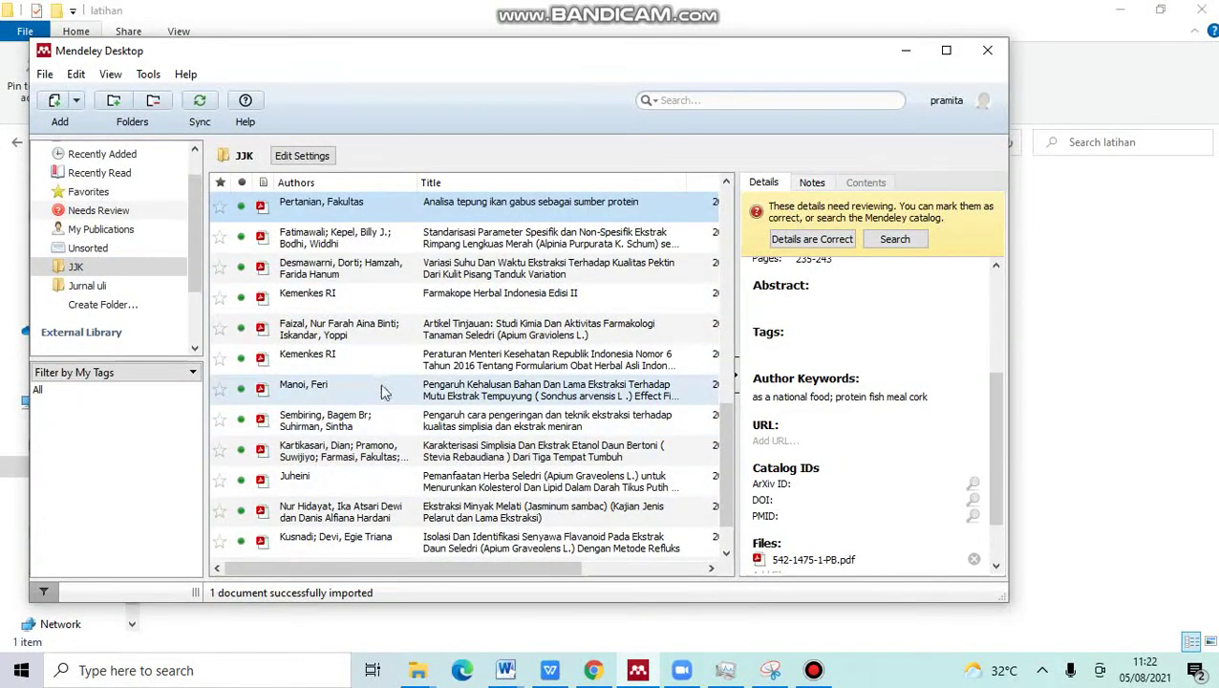
# Step: Search the JJK folder by the first letters of the author's name and select the first "Analisa Tepung Ikan Gabus Sebagai Sumber Protein" entry
pyautogui.scroll(-1, 382, 439)
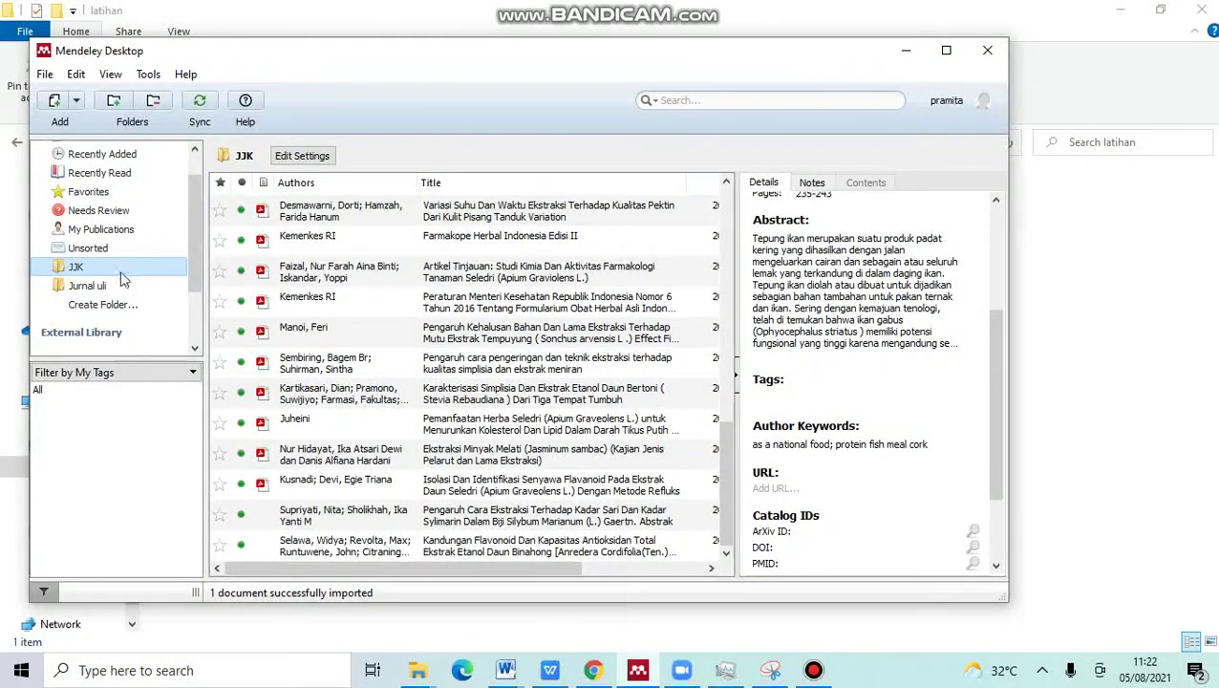
pyautogui.click(286, 327)
pyautogui.click(721, 99)
pyautogui.write('fatm')
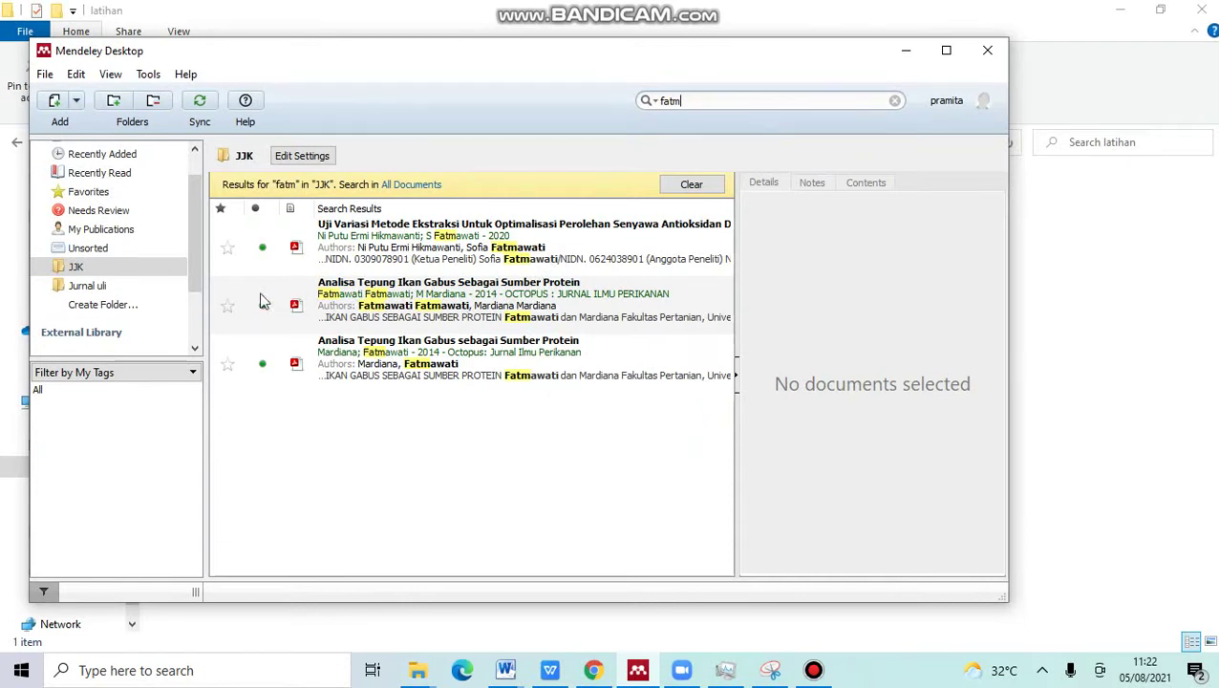
pyautogui.click(393, 296)
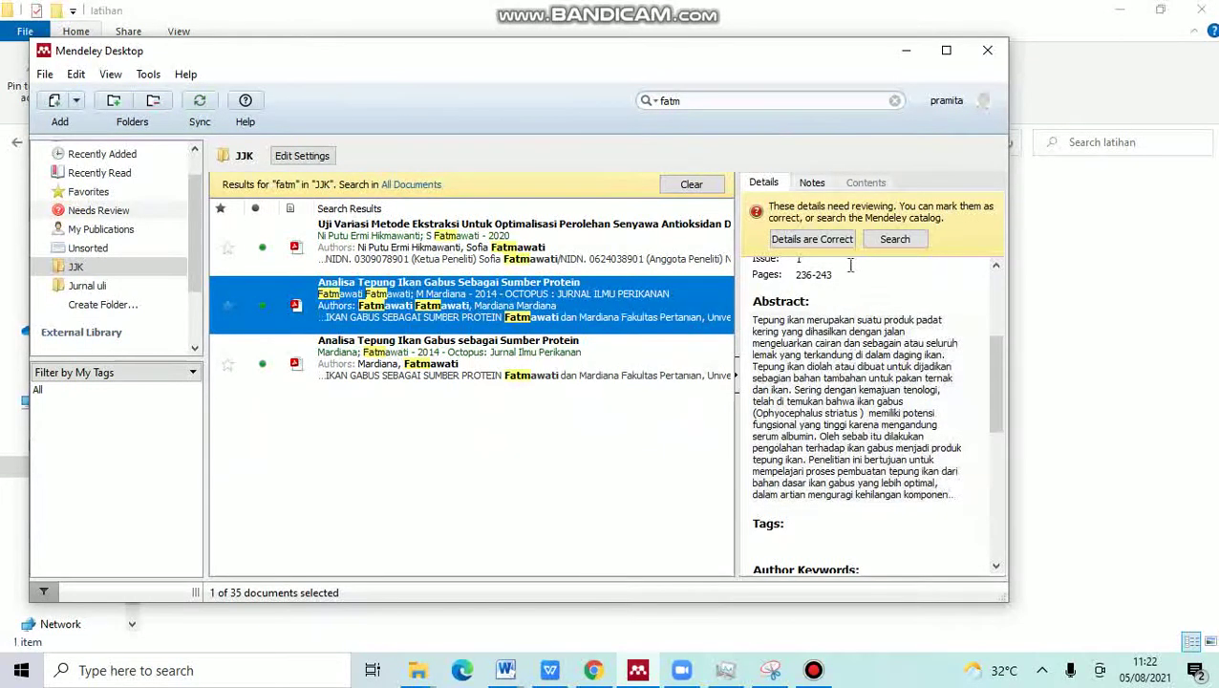
# Step: Examine the selected article's details, checking its authors, journal, year, volume, issue, pages and abstract
pyautogui.scroll(5, 831, 344)
pyautogui.scroll(-1, 829, 360)
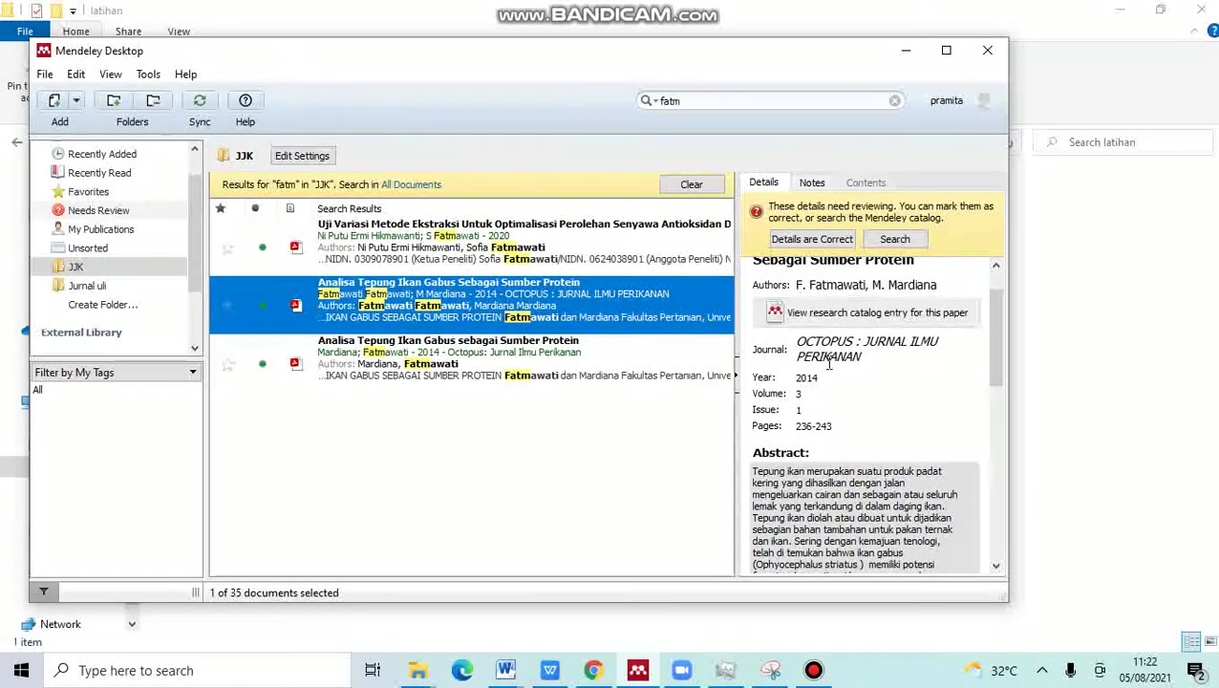
pyautogui.scroll(-2, 829, 360)
pyautogui.scroll(2, 829, 360)
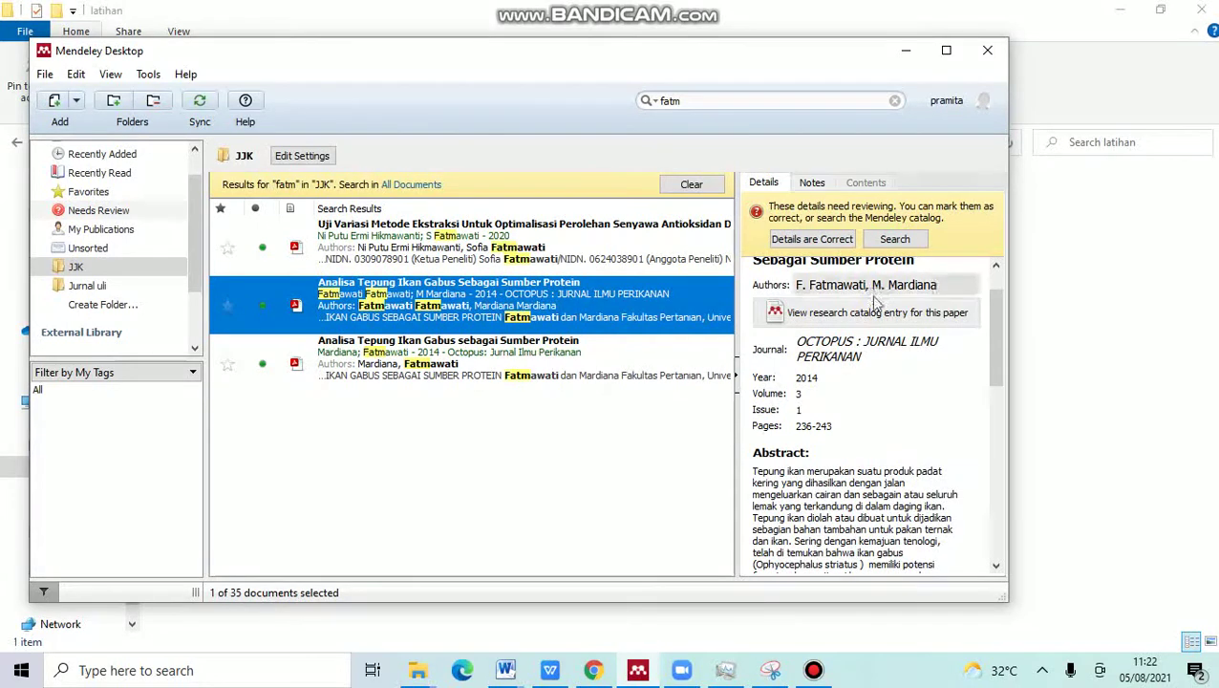
pyautogui.scroll(1, 888, 334)
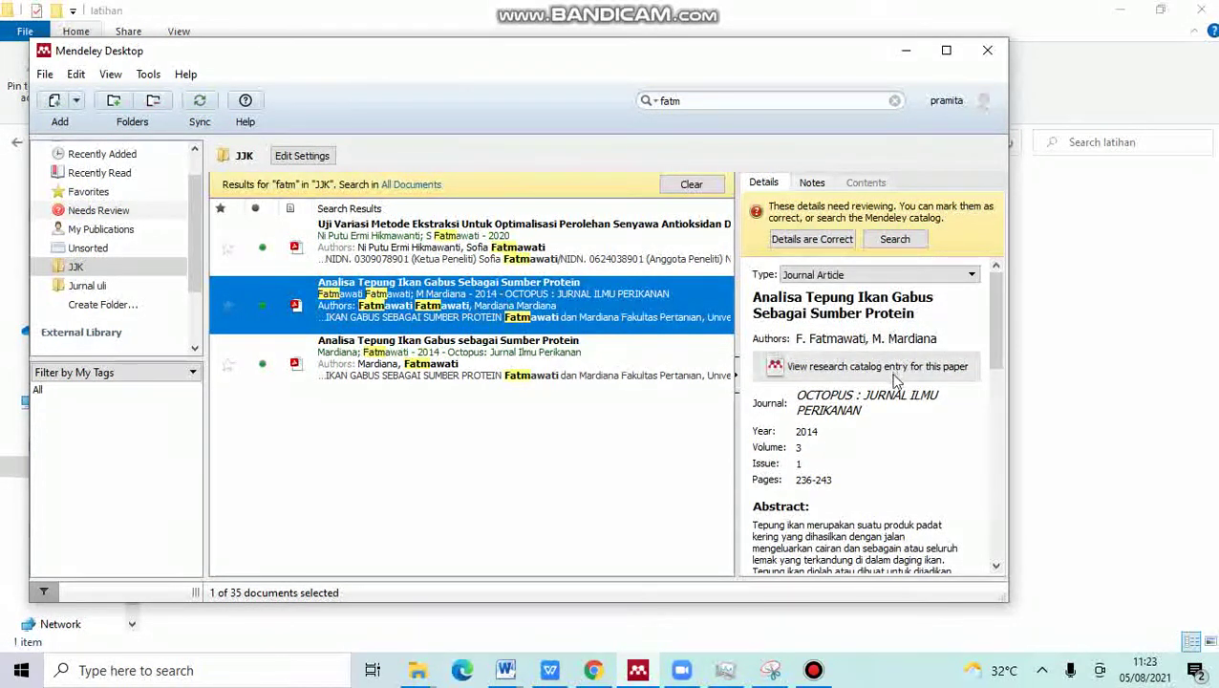
pyautogui.click(902, 338)
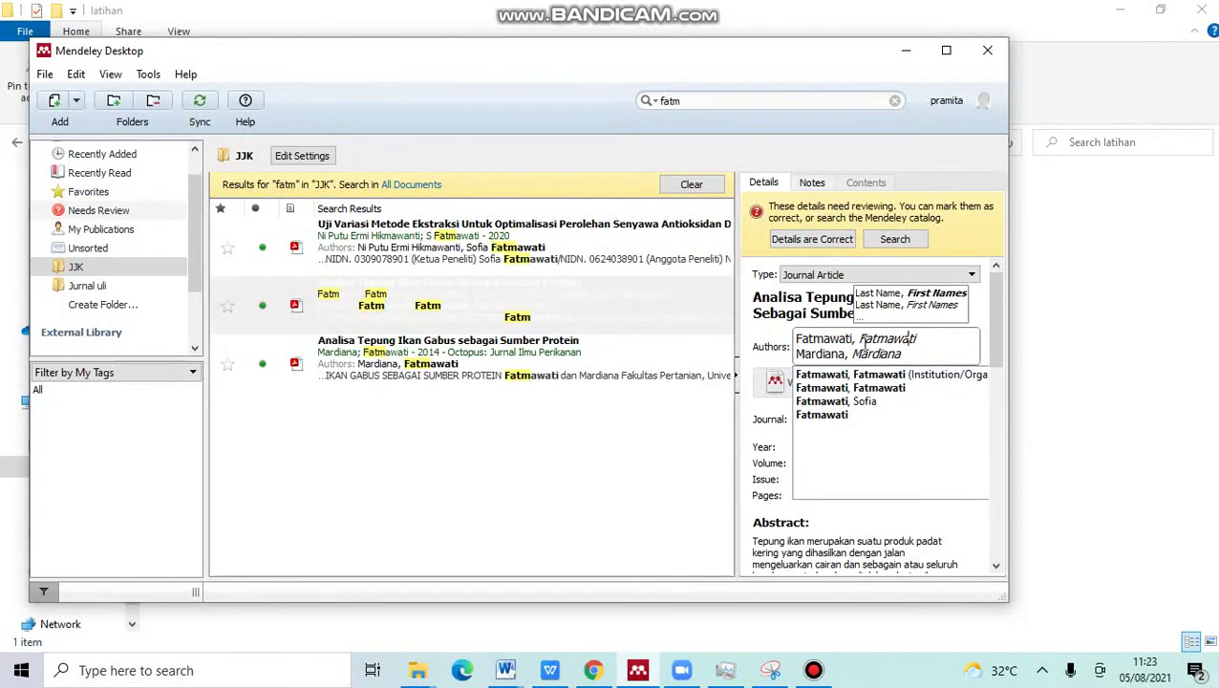
pyautogui.click(827, 550)
pyautogui.scroll(-1, 863, 420)
pyautogui.click(862, 356)
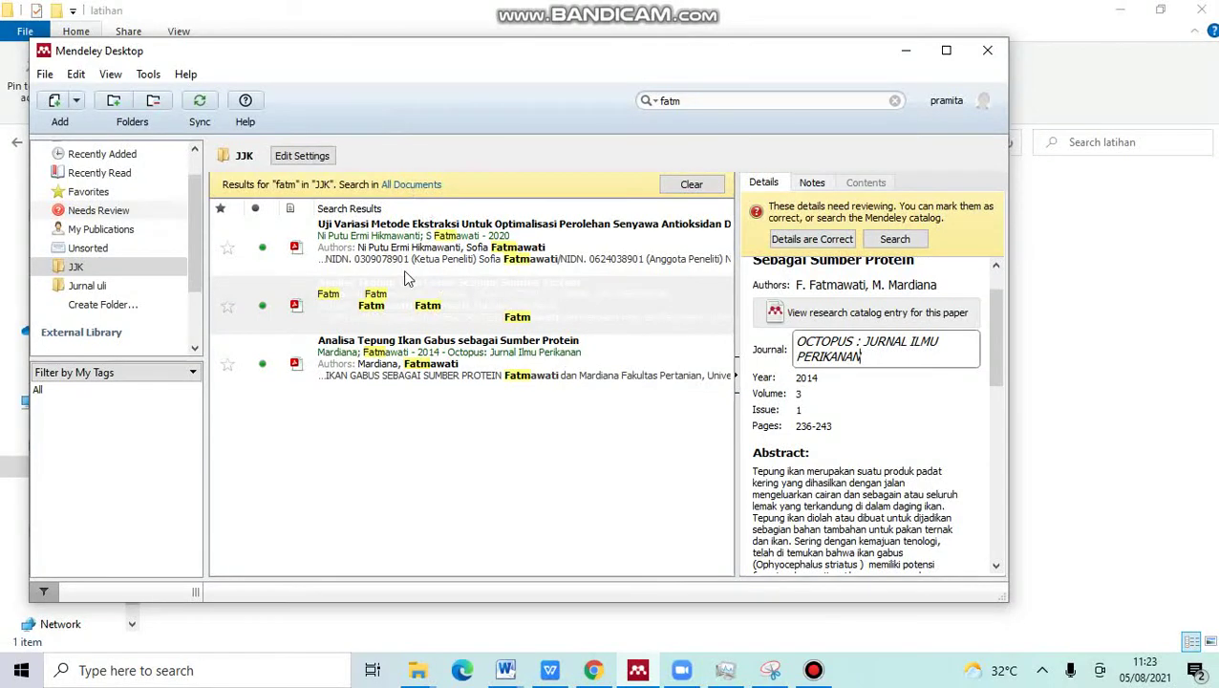
# Step: Switch to File Explorer and open the 542-1475-1-PB PDF in the latihan folder
pyautogui.moveTo(593, 670)
pyautogui.click(592, 604)
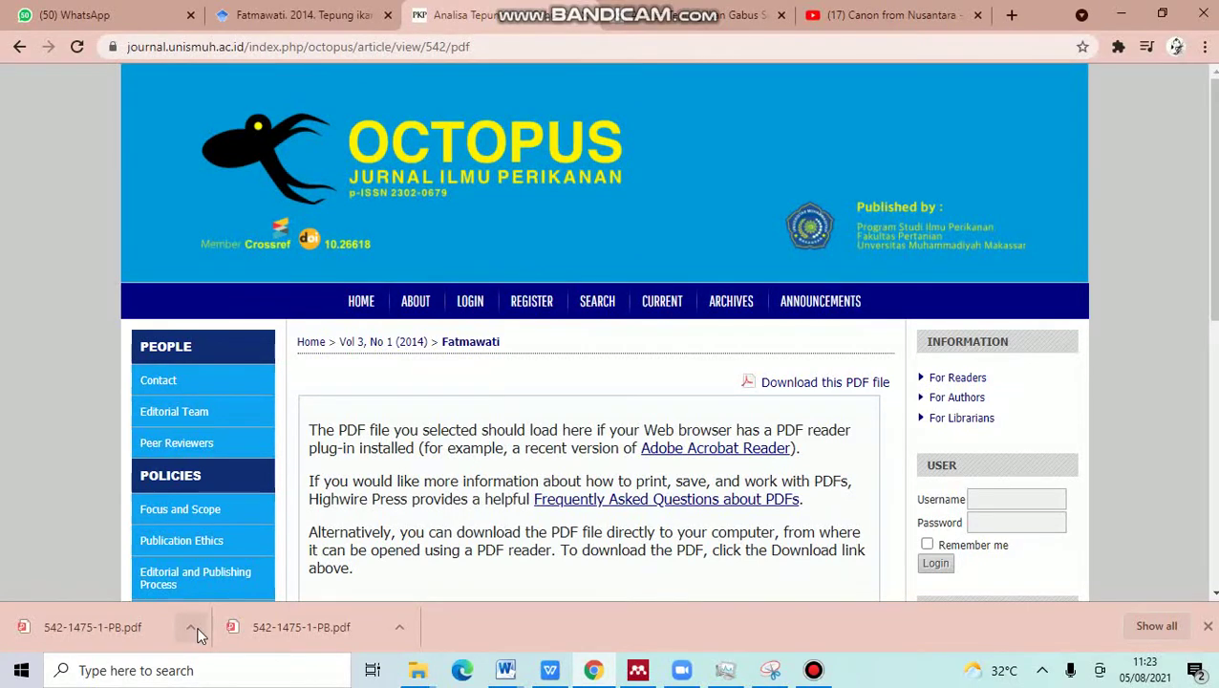
pyautogui.moveTo(417, 670)
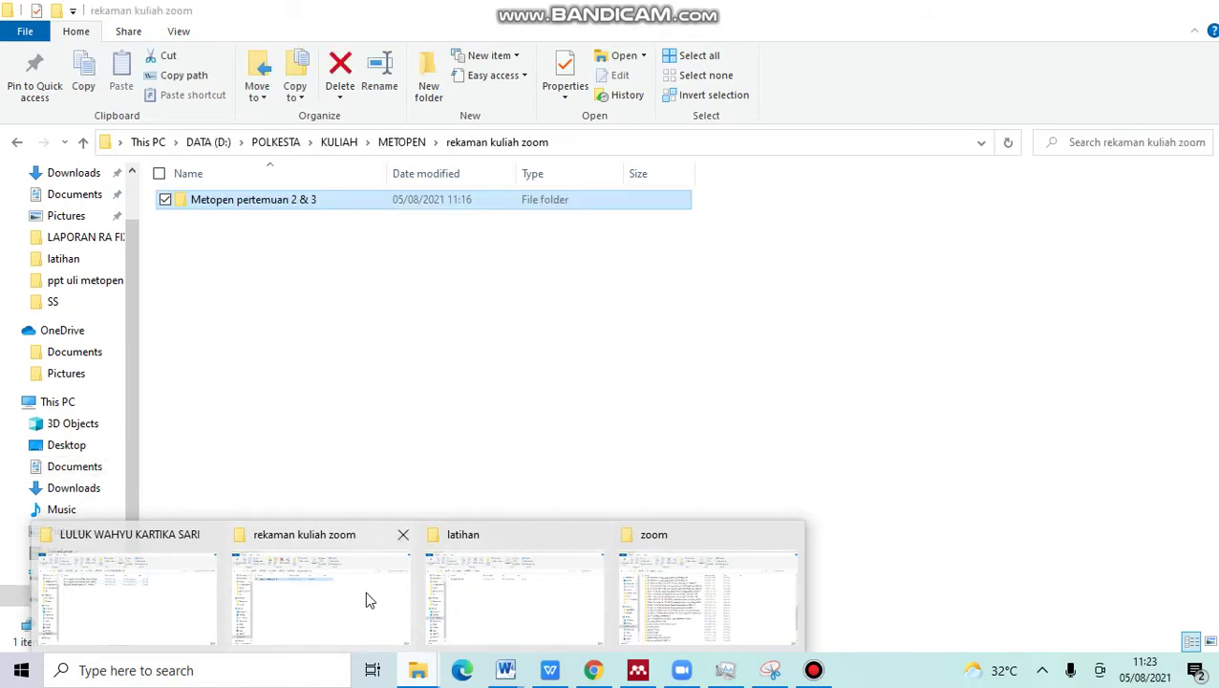
pyautogui.click(472, 595)
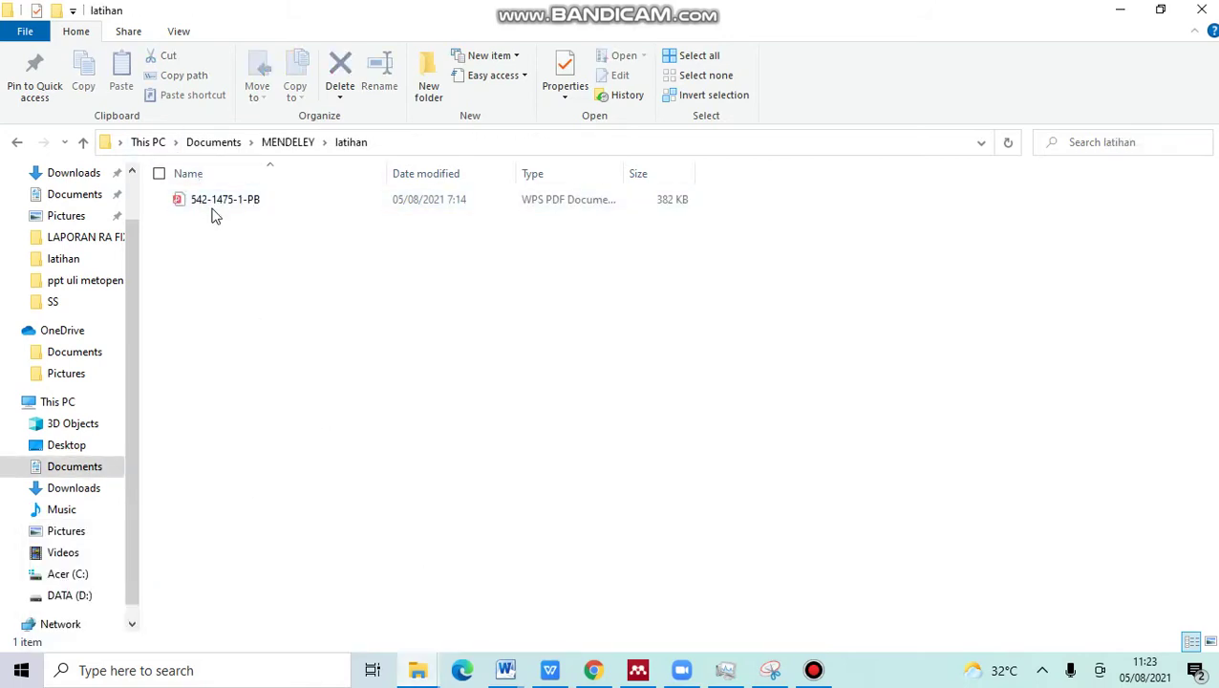
pyautogui.click(218, 201)
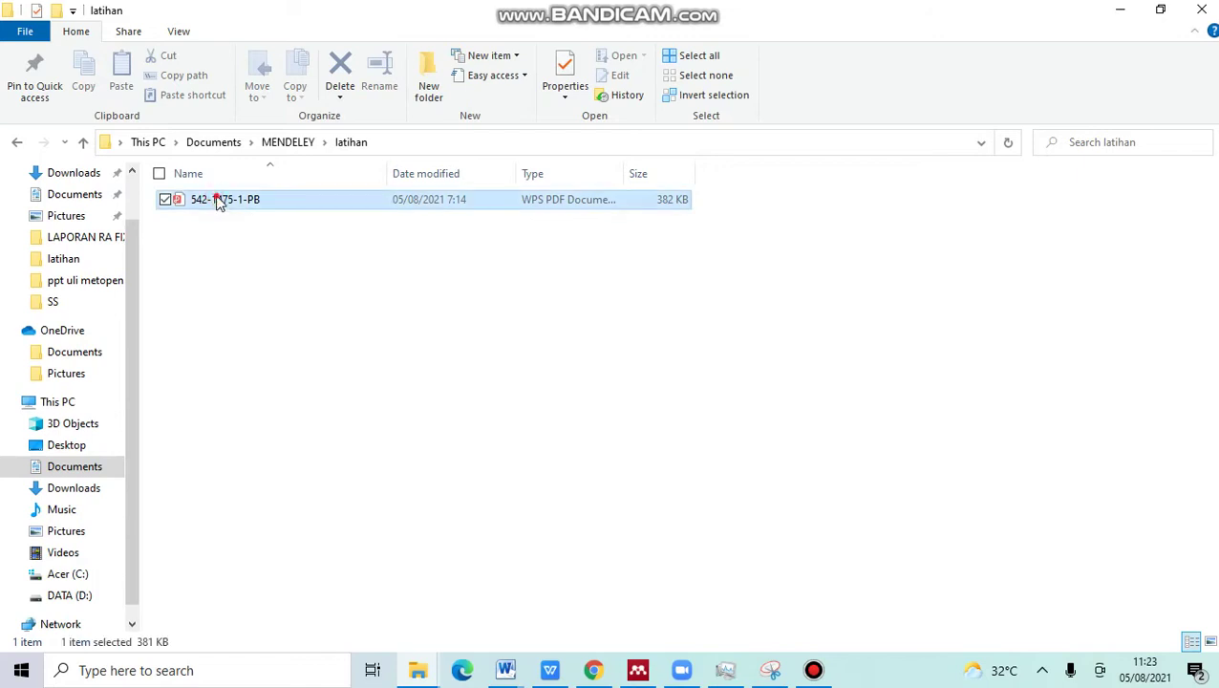
# Step: Switch to Chrome and launch the Mendeley Web Importer extension on the Octopus article page
pyautogui.click(594, 669)
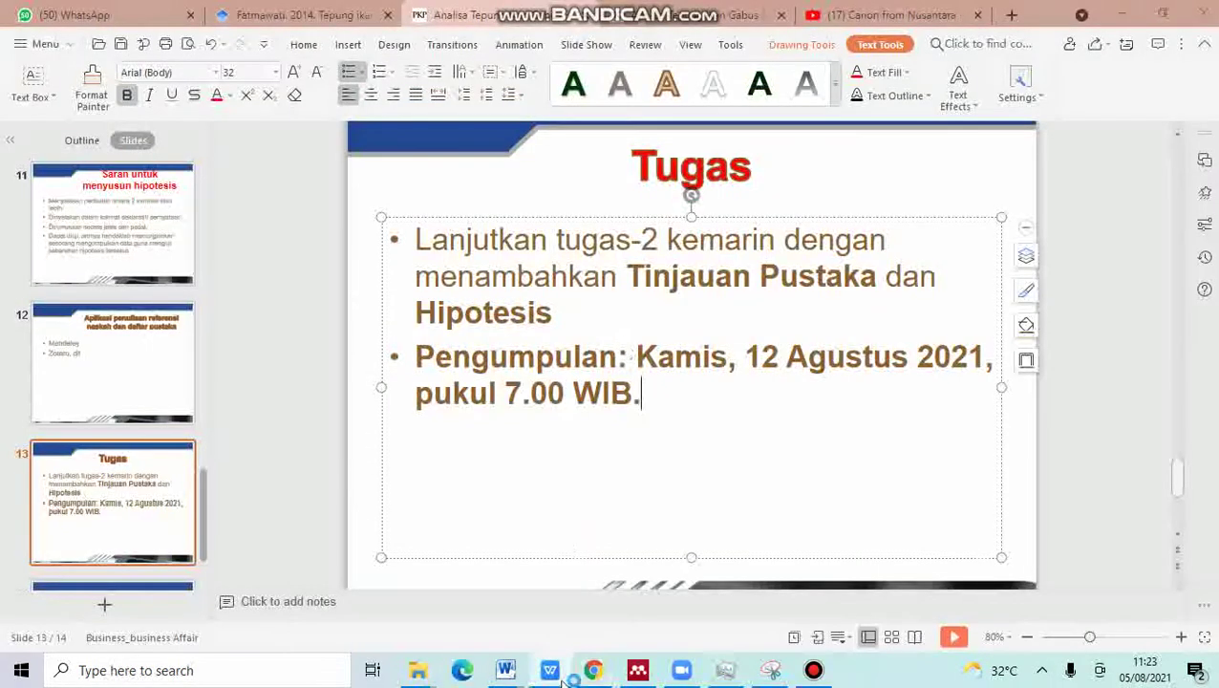
pyautogui.moveTo(592, 673)
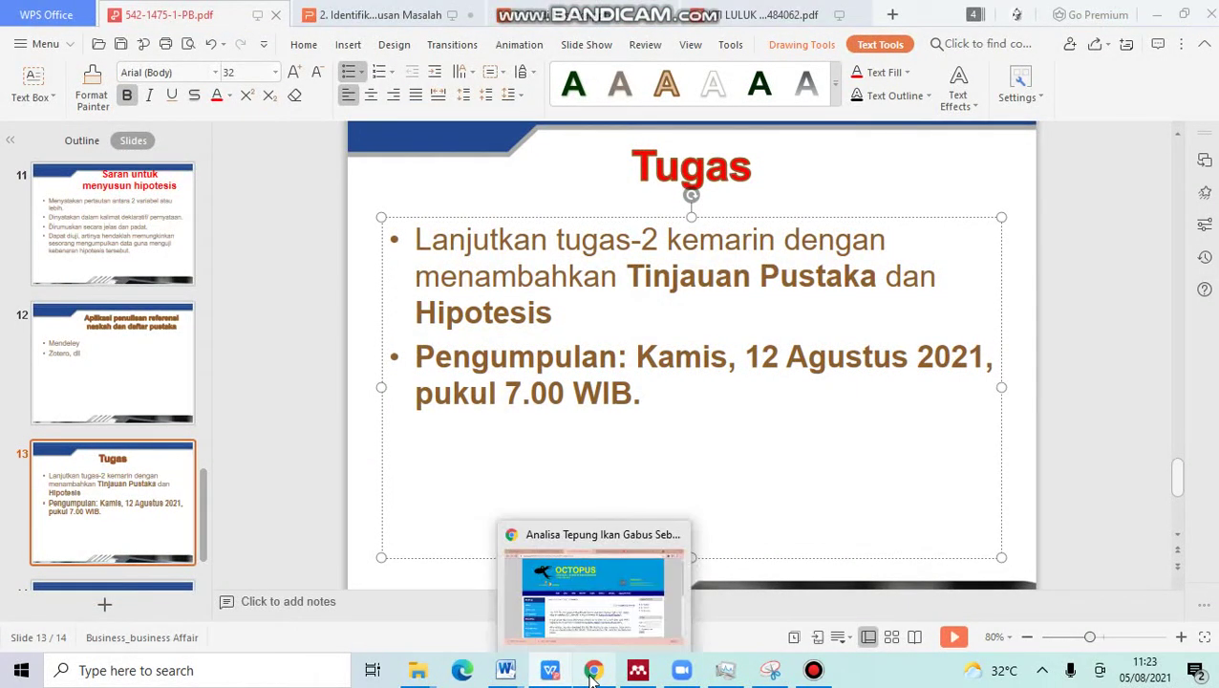
pyautogui.click(602, 604)
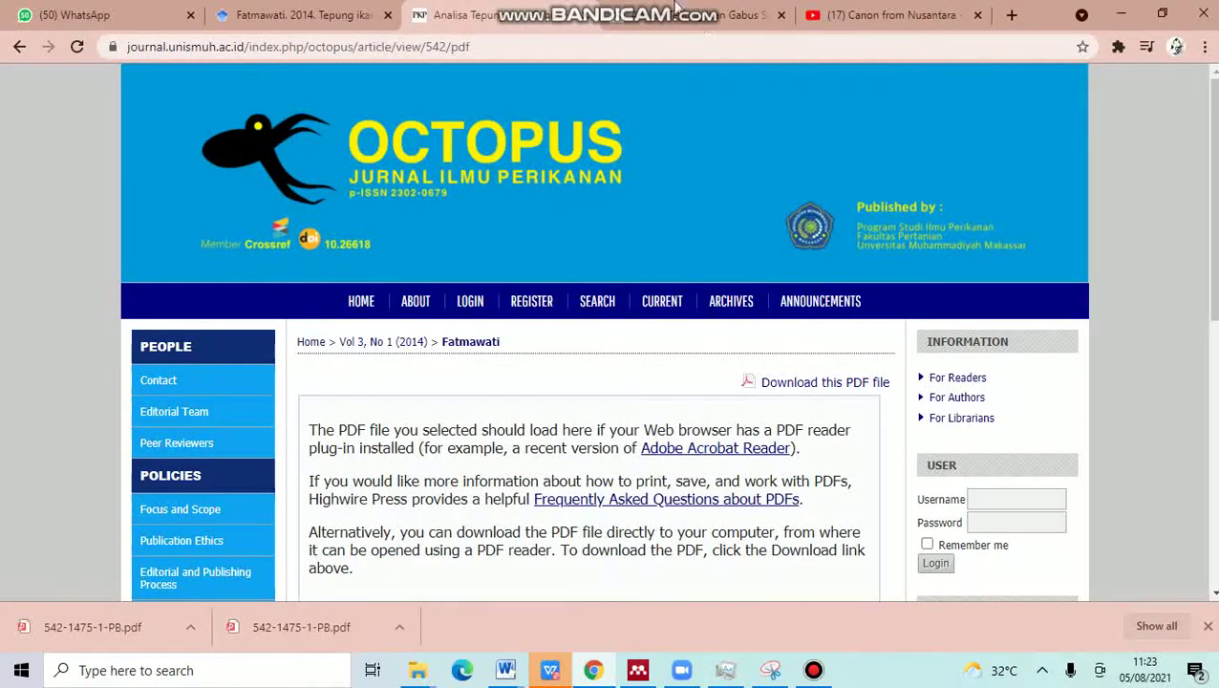
pyautogui.click(1117, 47)
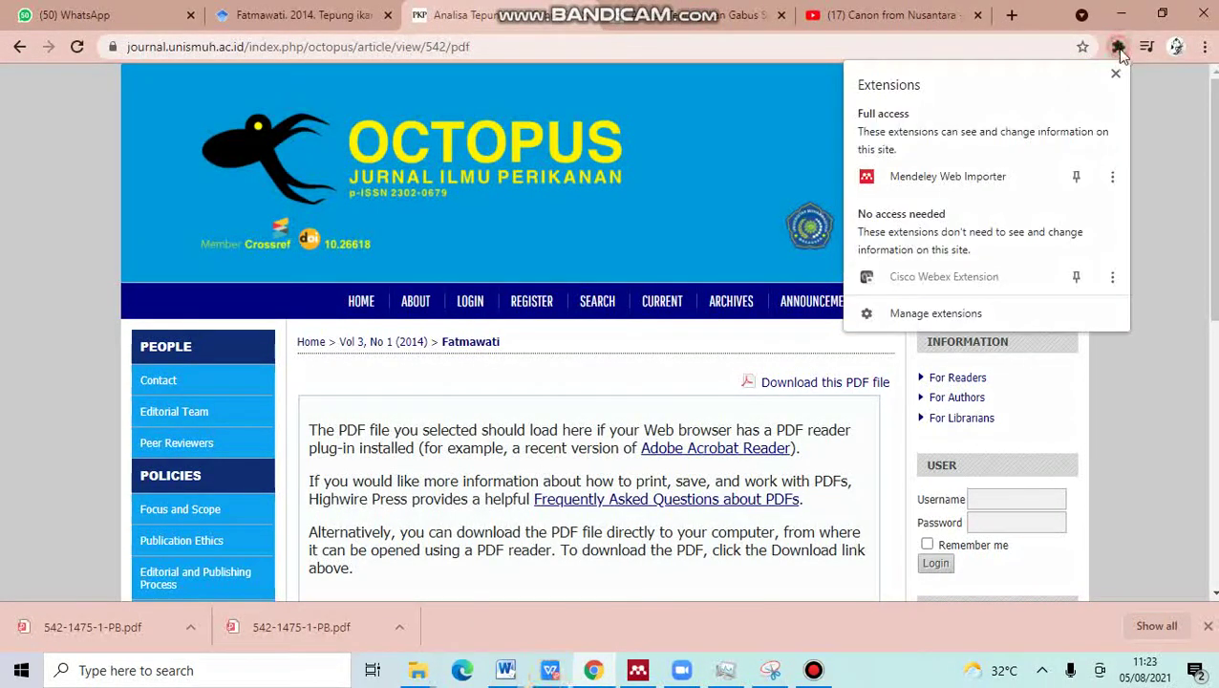
pyautogui.click(954, 181)
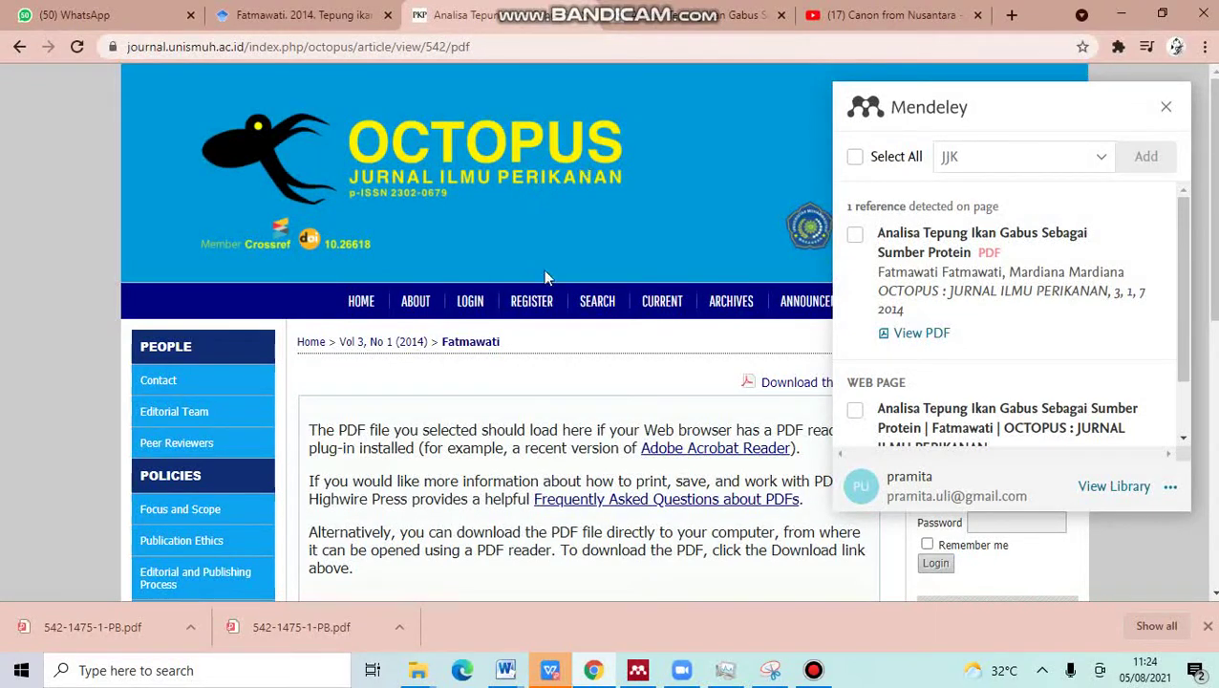
# Step: Select the detected reference "Analisa Tepung Ikan Gabus Sebagai Sumber Protein" with its PDF and add it to the JJK collection
pyautogui.click(855, 235)
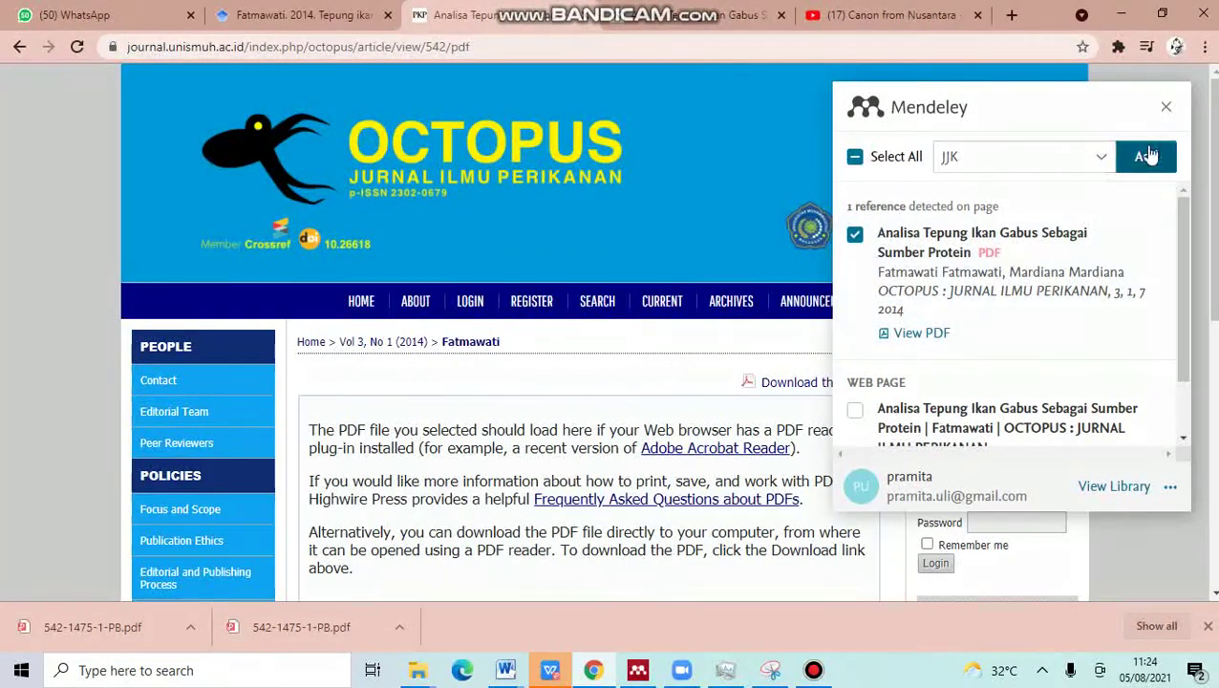
pyautogui.click(1104, 164)
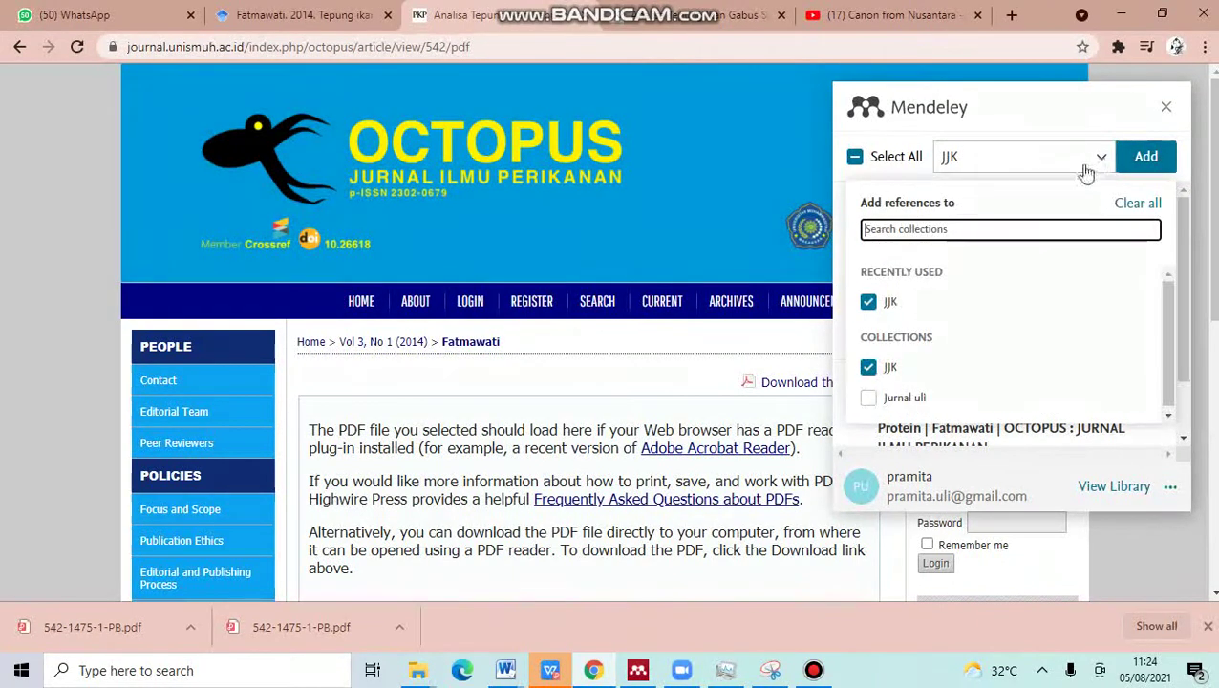
pyautogui.scroll(-1, 944, 380)
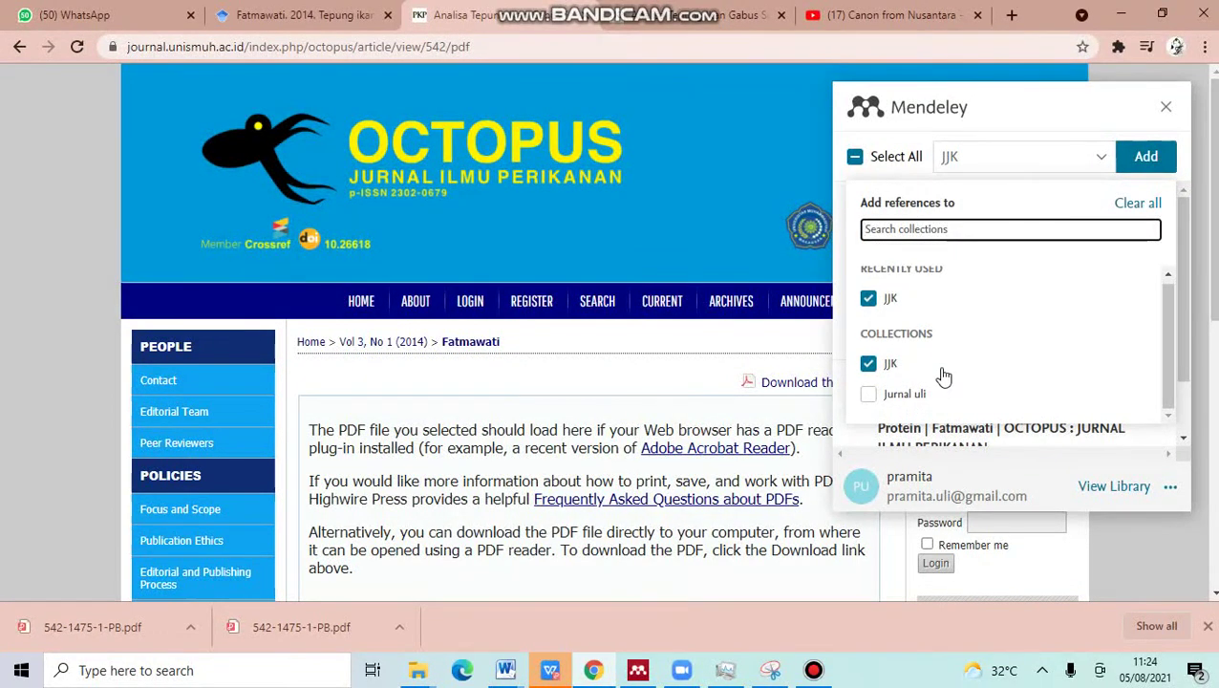
pyautogui.click(870, 300)
pyautogui.click(888, 300)
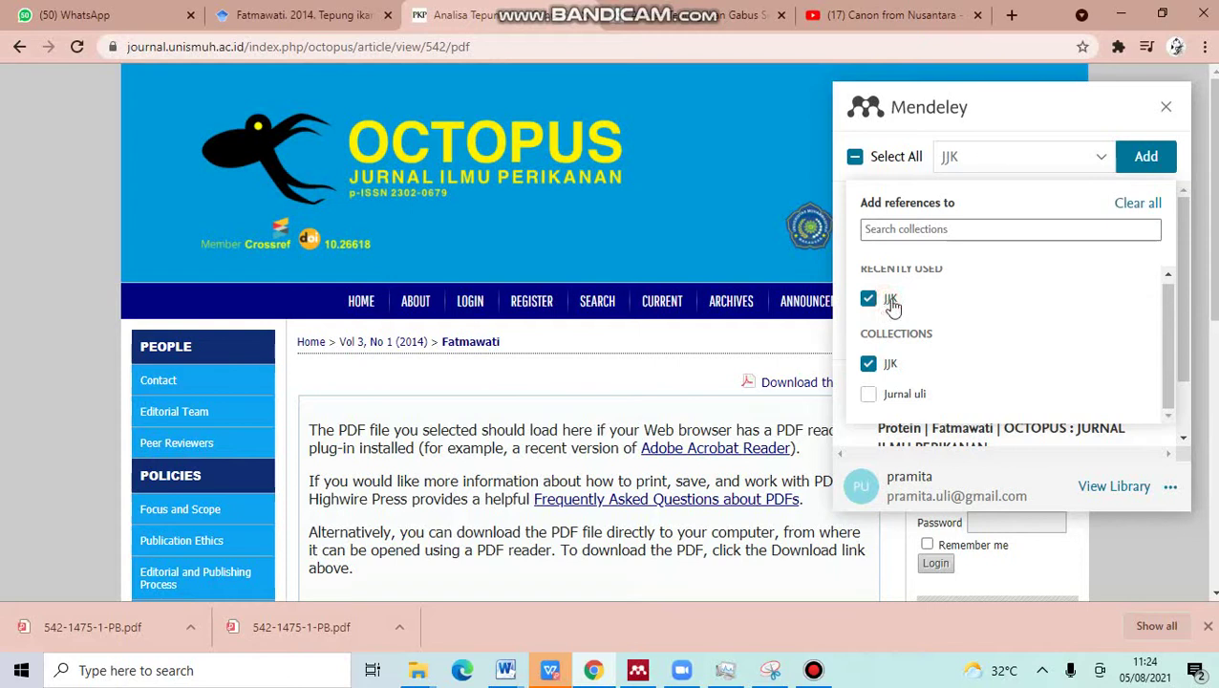
pyautogui.click(1137, 159)
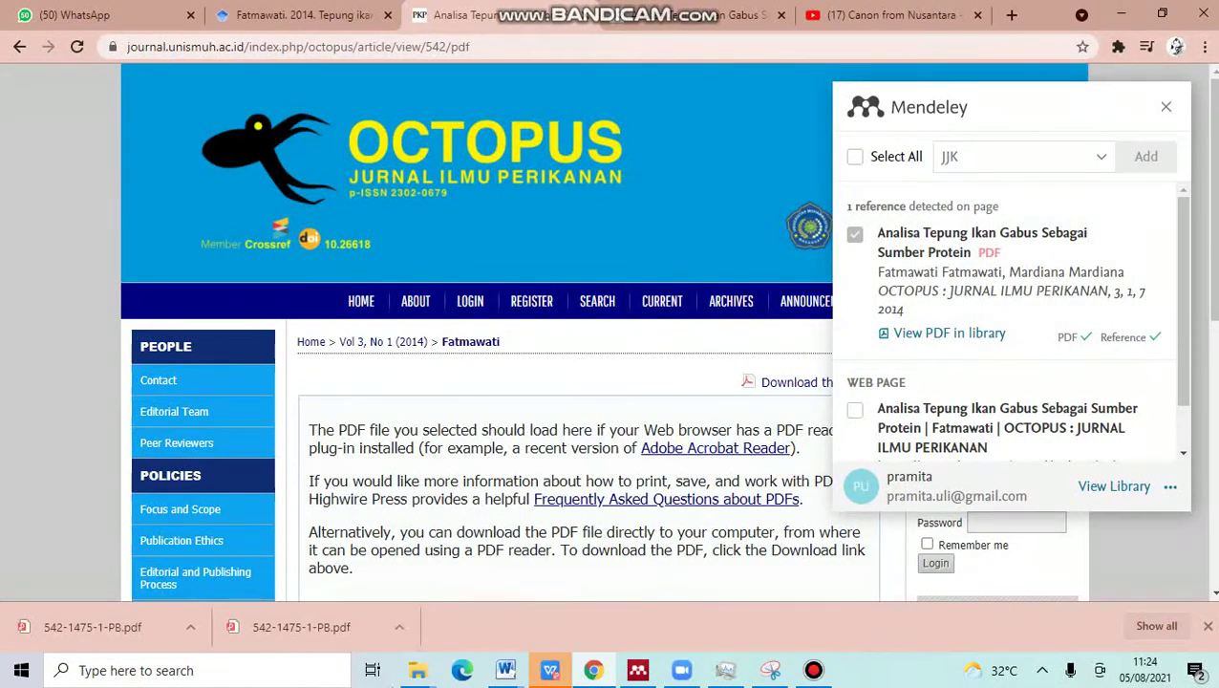
# Step: Look at Mendeley Desktop, return to Chrome and open the online Mendeley library from the importer to check the added reference
pyautogui.moveTo(637, 670)
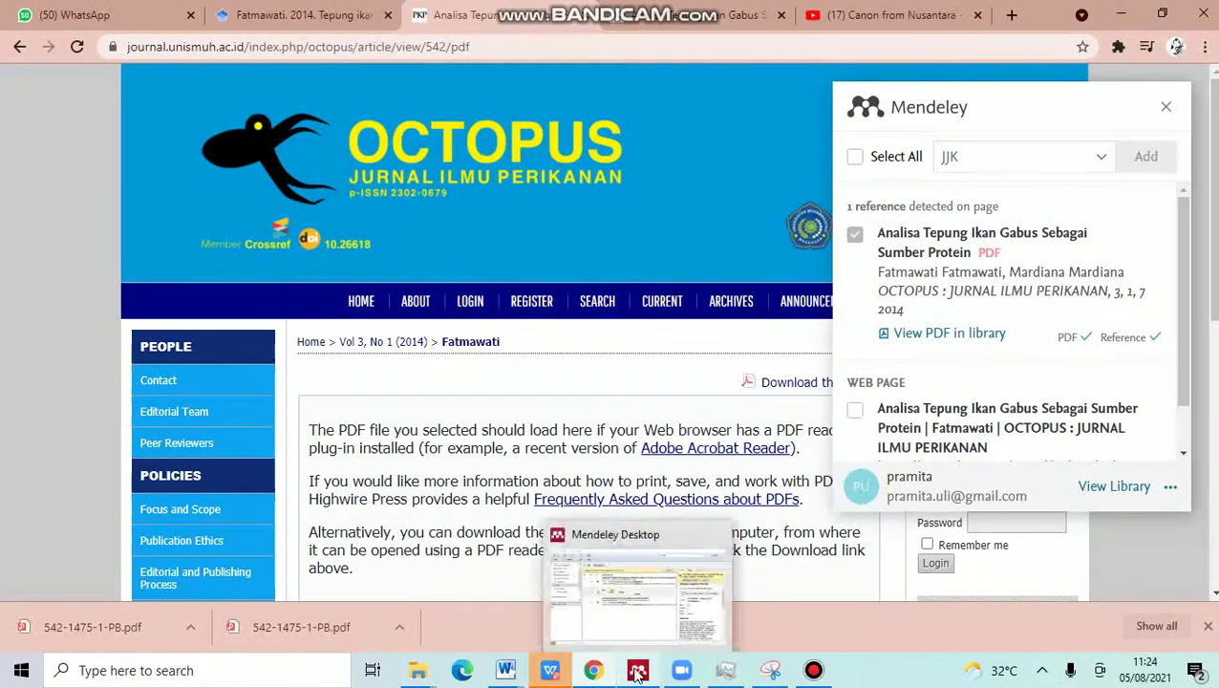
pyautogui.click(652, 606)
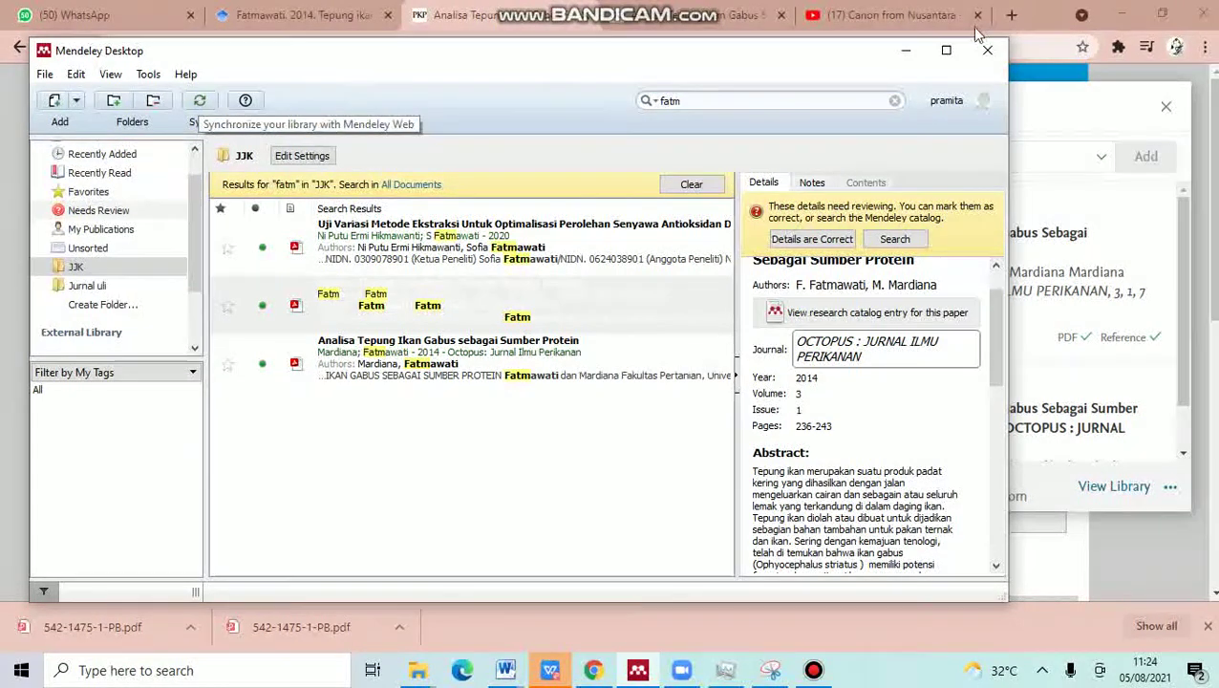
pyautogui.click(1039, 109)
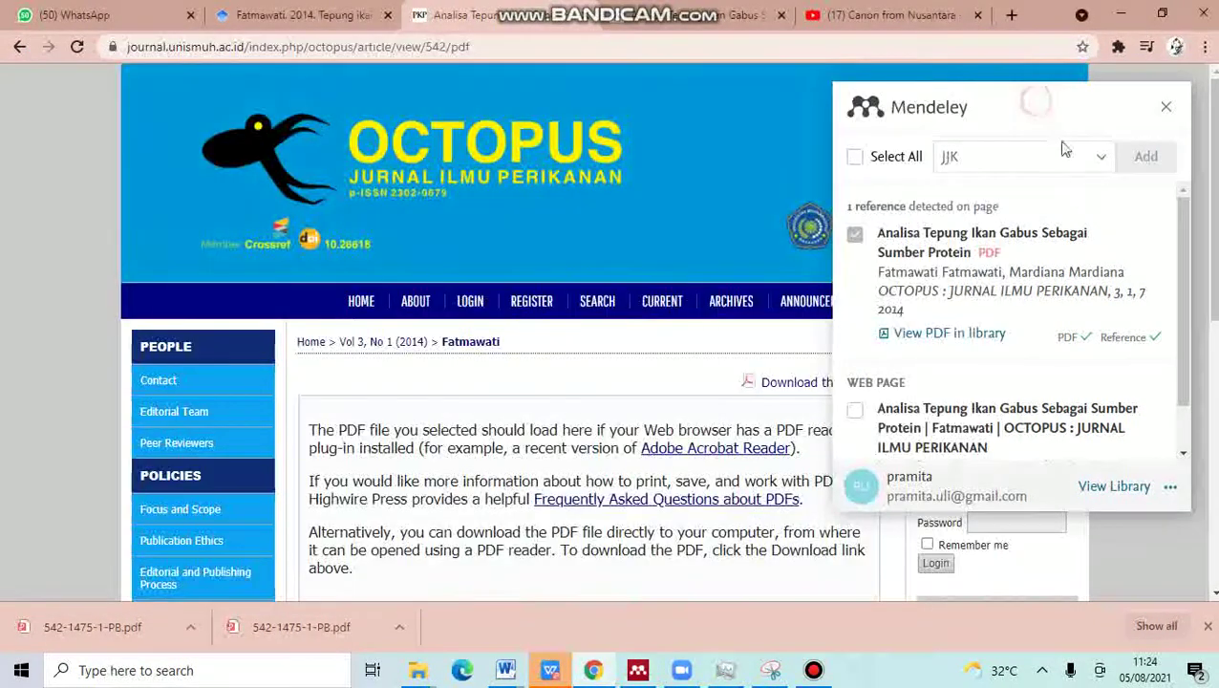
pyautogui.click(1114, 488)
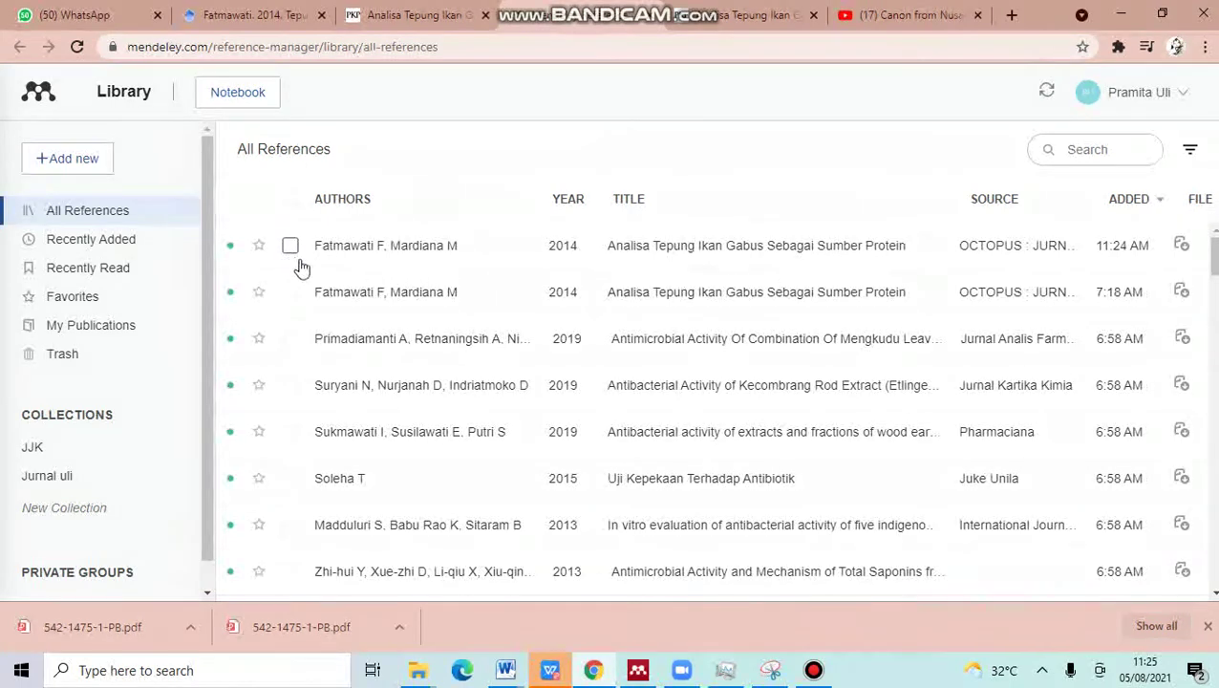
# Step: Switch to Mendeley Desktop, show the recently added references and sync the library
pyautogui.click(638, 670)
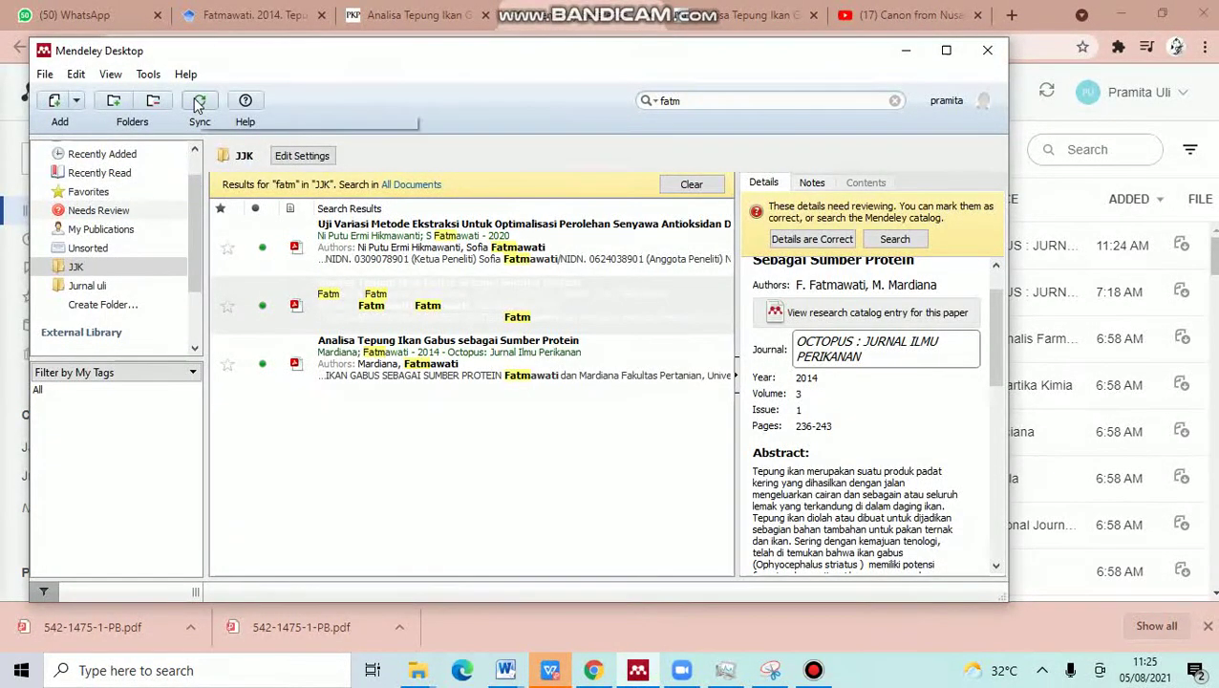
pyautogui.click(116, 154)
pyautogui.click(199, 110)
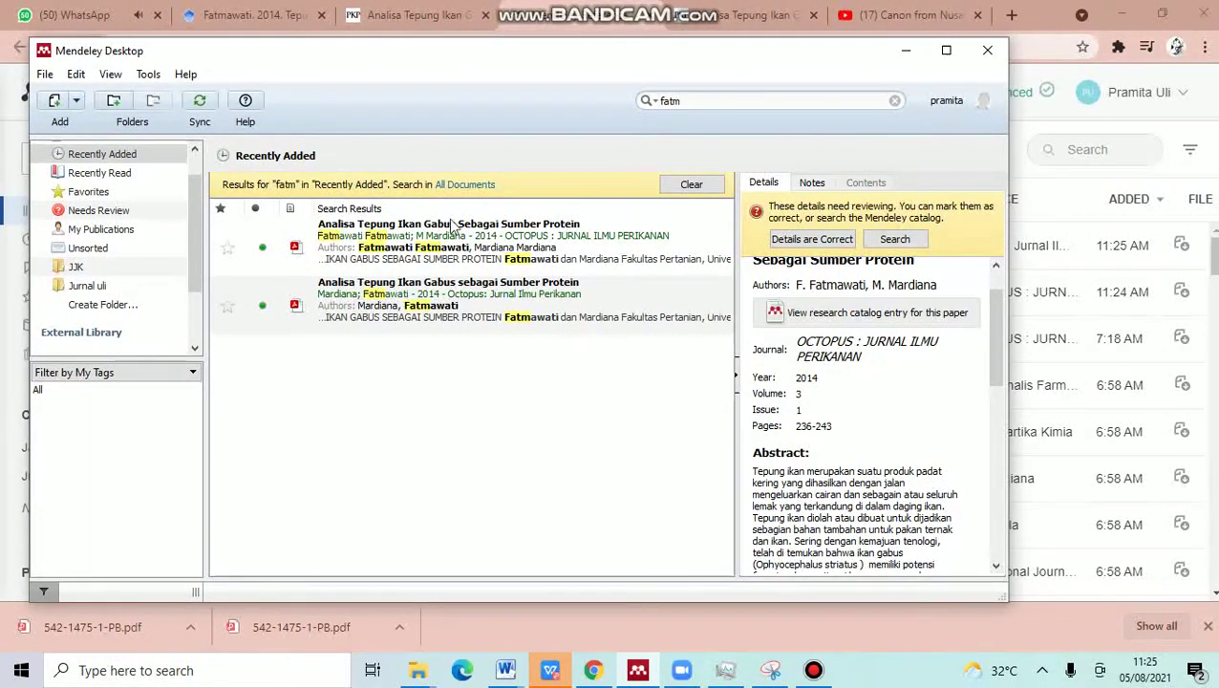
# Step: Select the newest "Analisa Tepung Ikan Gabus Sebagai Sumber Protein" entry, clear the library search and examine the entry's details down to its attached file
pyautogui.click(348, 246)
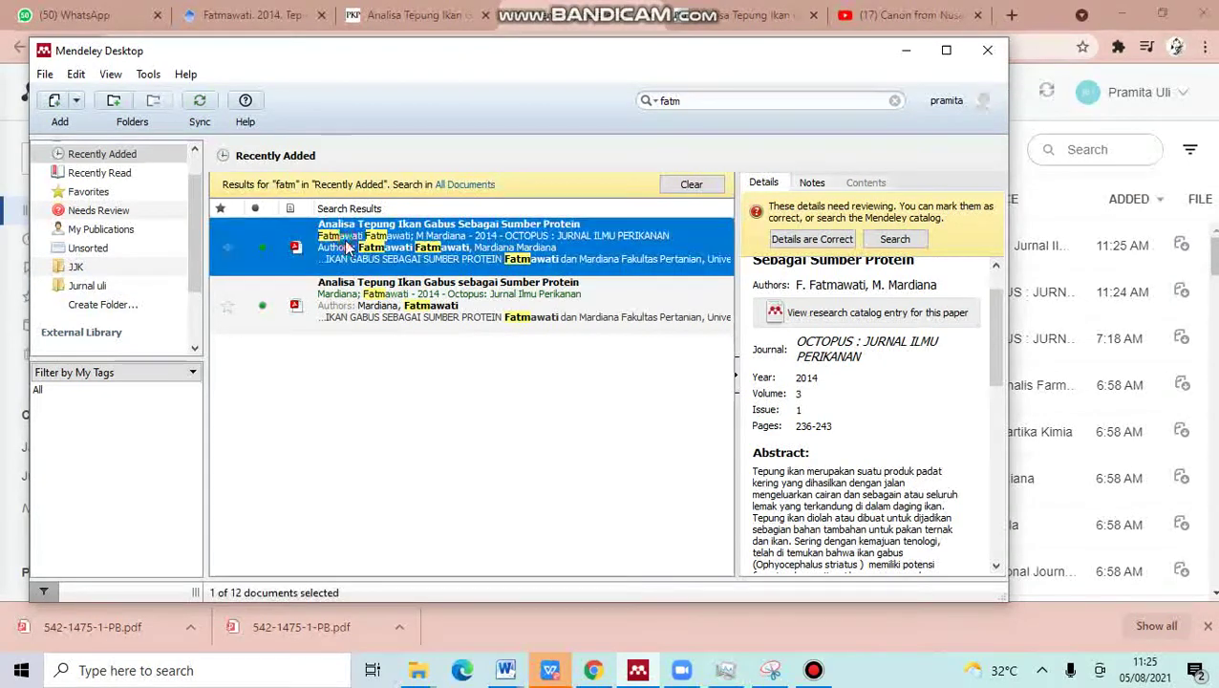
pyautogui.click(375, 386)
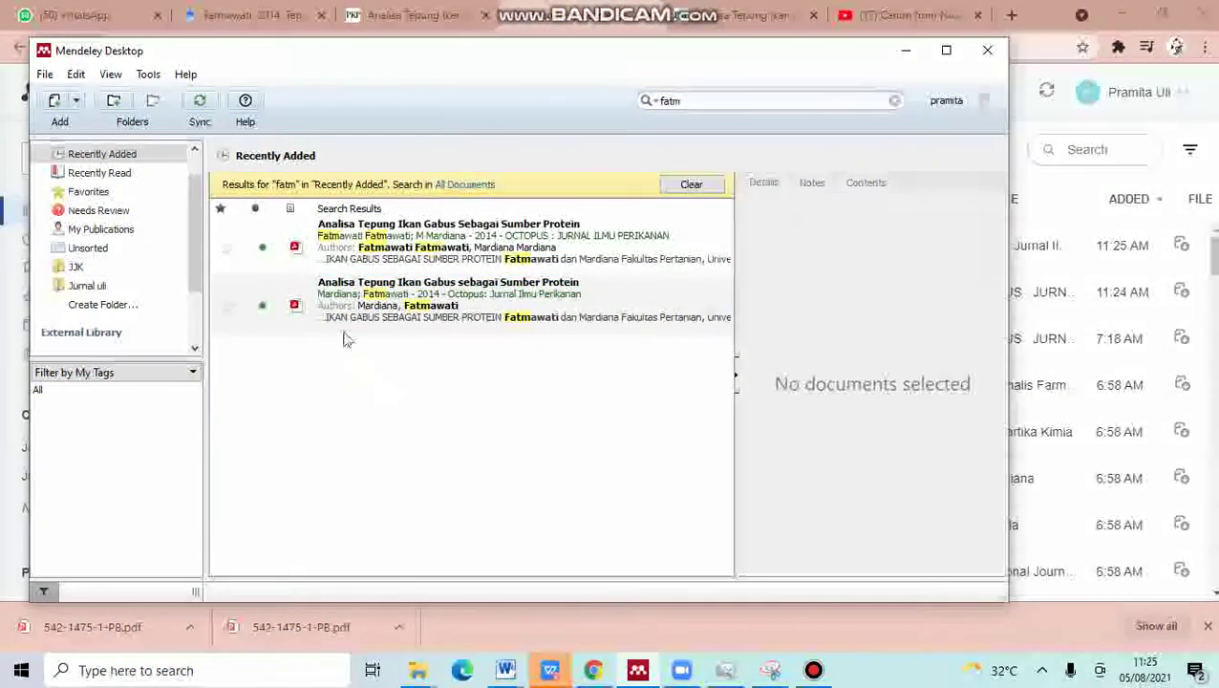
pyautogui.click(375, 247)
pyautogui.scroll(-1, 835, 463)
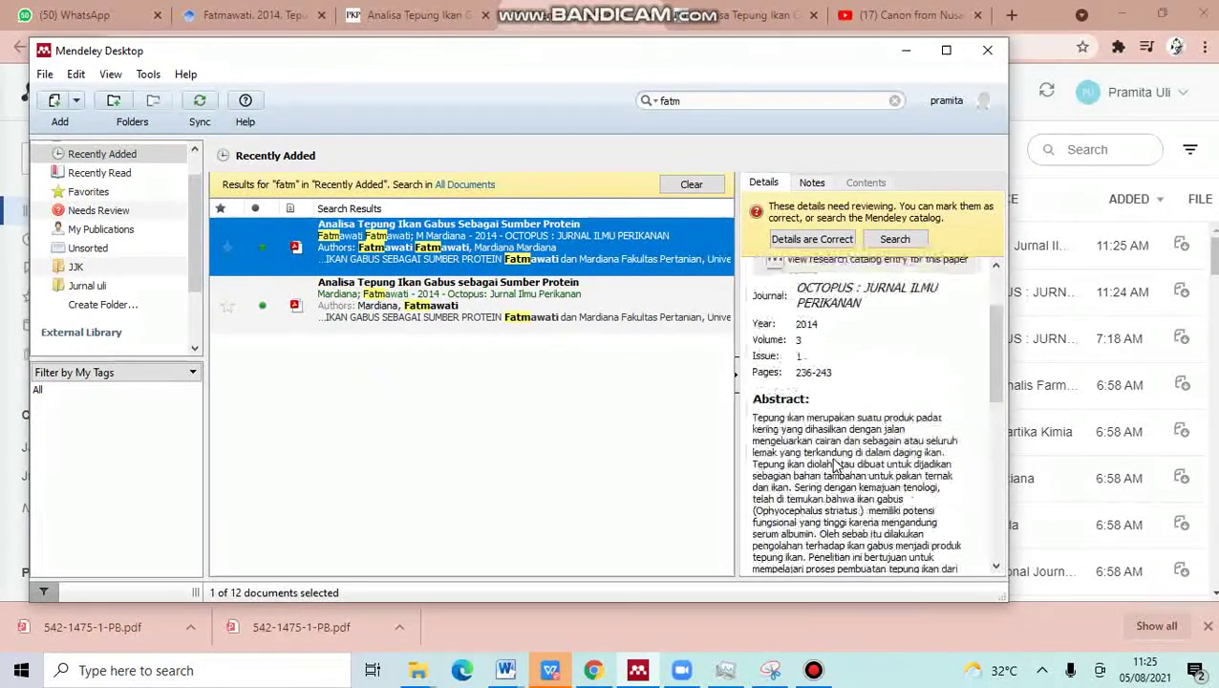
pyautogui.scroll(1, 836, 463)
pyautogui.click(691, 184)
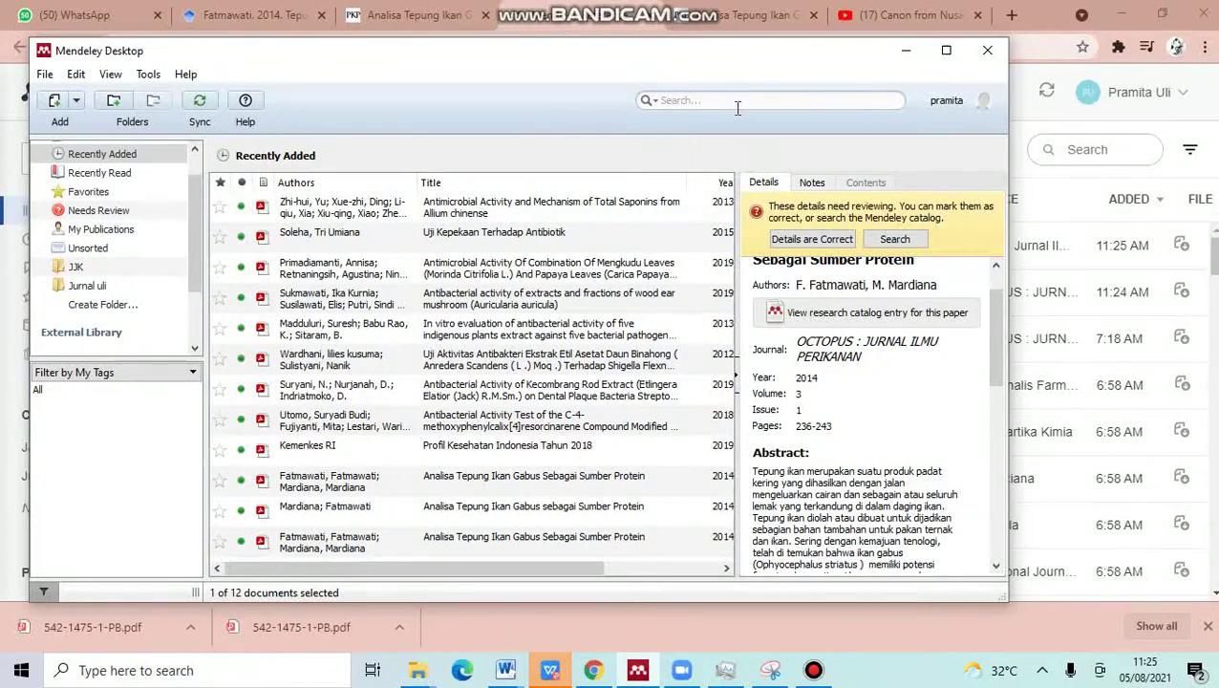
pyautogui.click(814, 184)
pyautogui.click(766, 184)
pyautogui.scroll(-10, 817, 411)
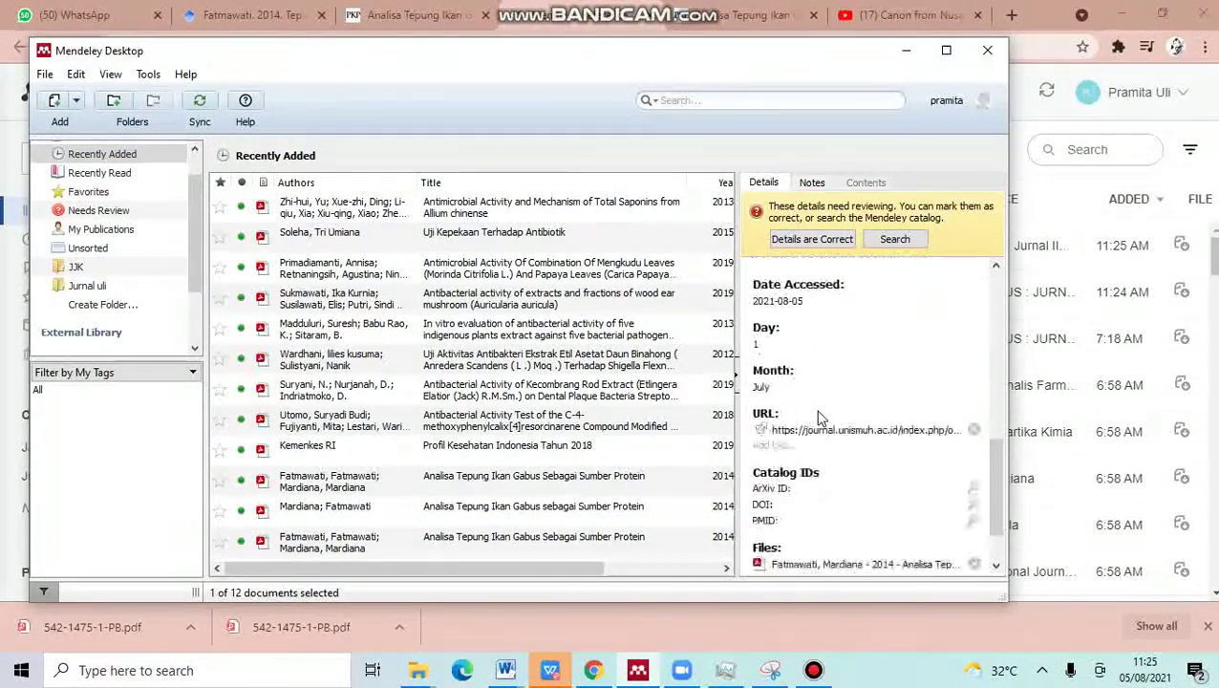
pyautogui.scroll(-2, 818, 417)
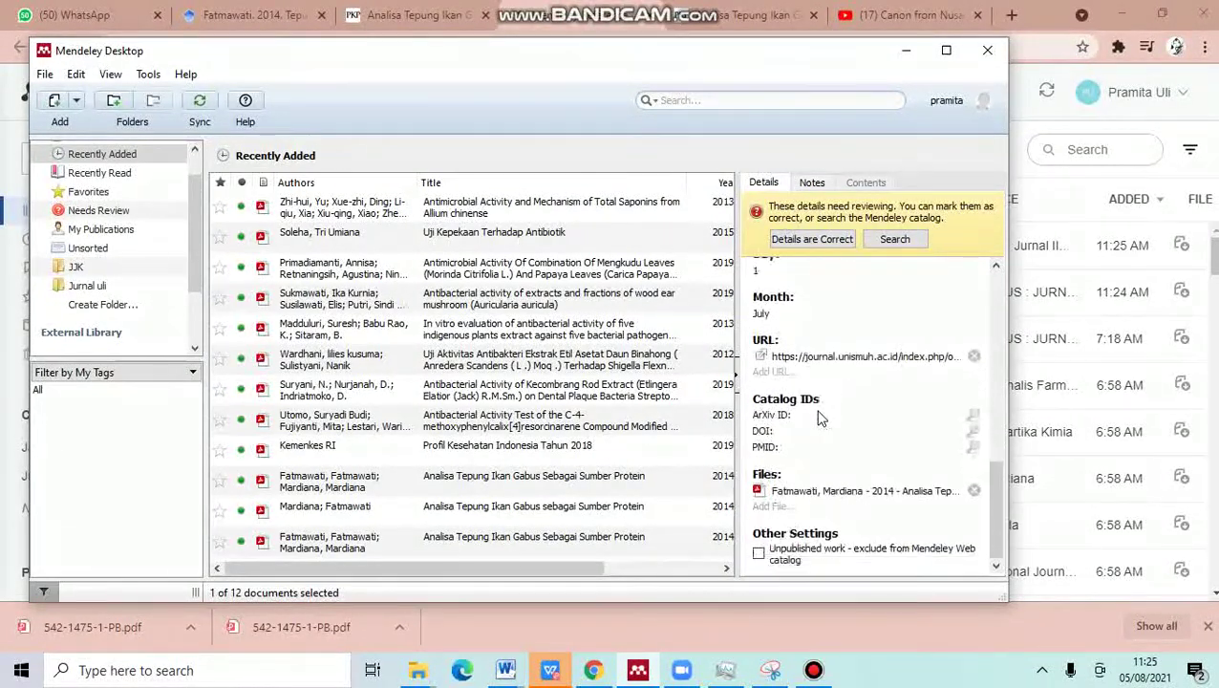
# Step: Open the reference's attached PDF, compare its header with the journal and volume details, and close the PDF
pyautogui.click(801, 495)
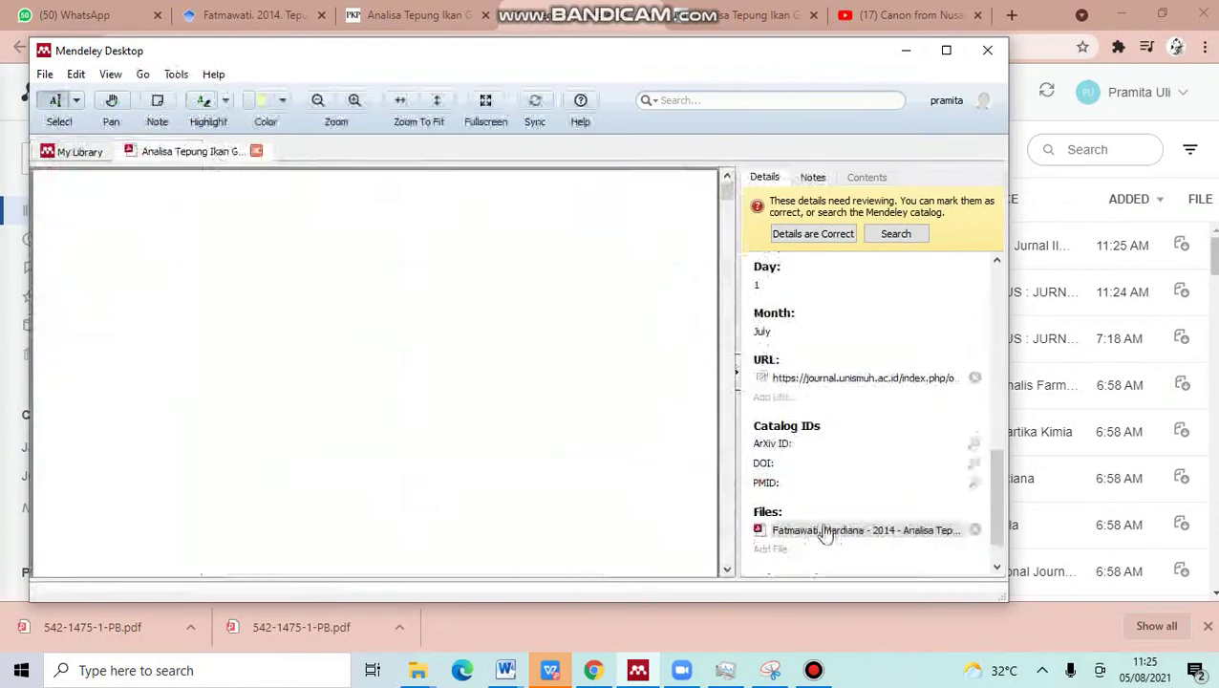
pyautogui.scroll(-6, 364, 434)
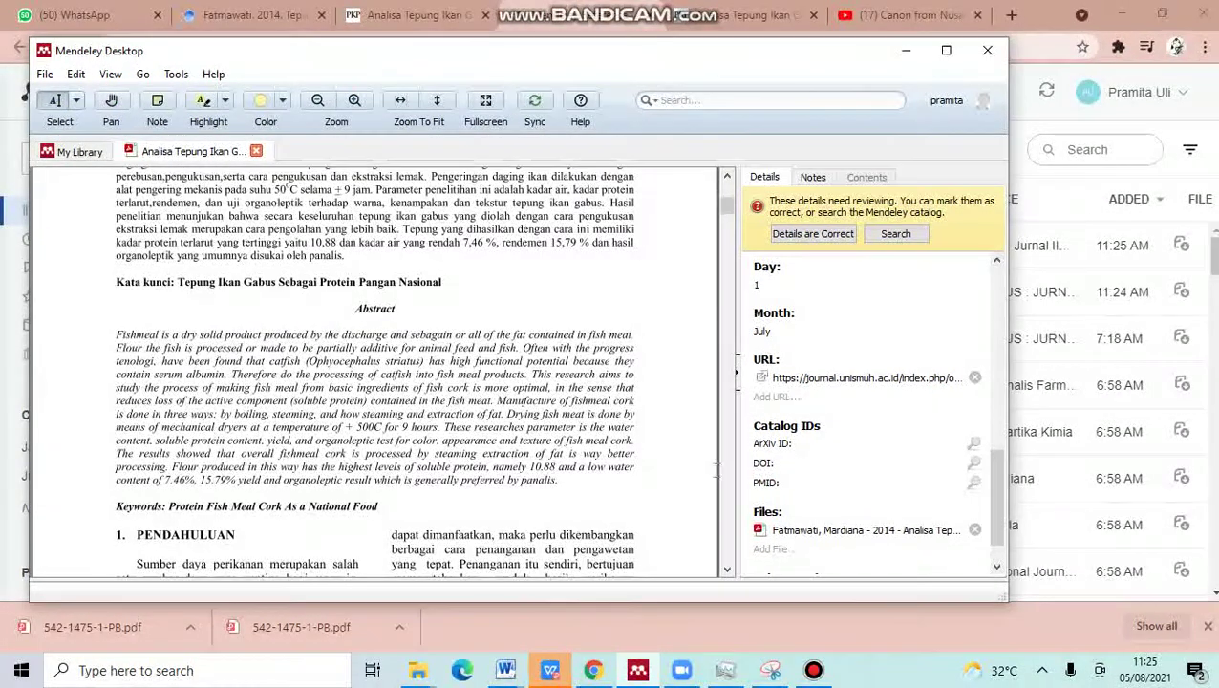
pyautogui.scroll(3, 417, 413)
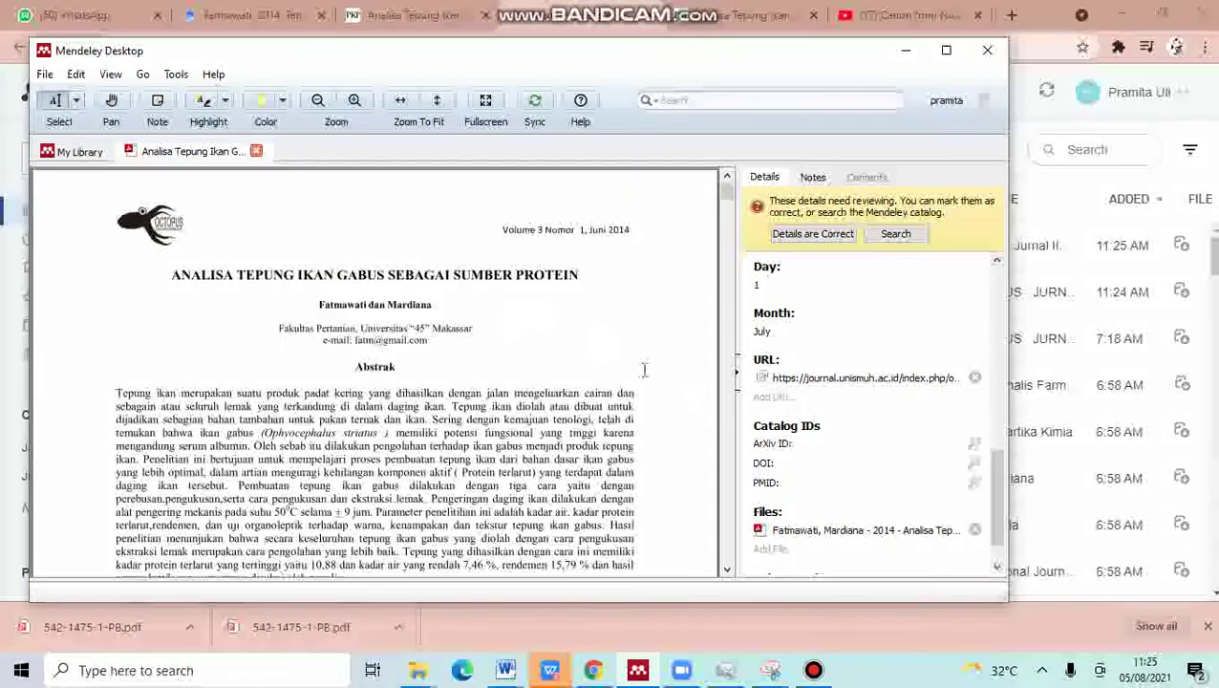
pyautogui.scroll(6, 835, 443)
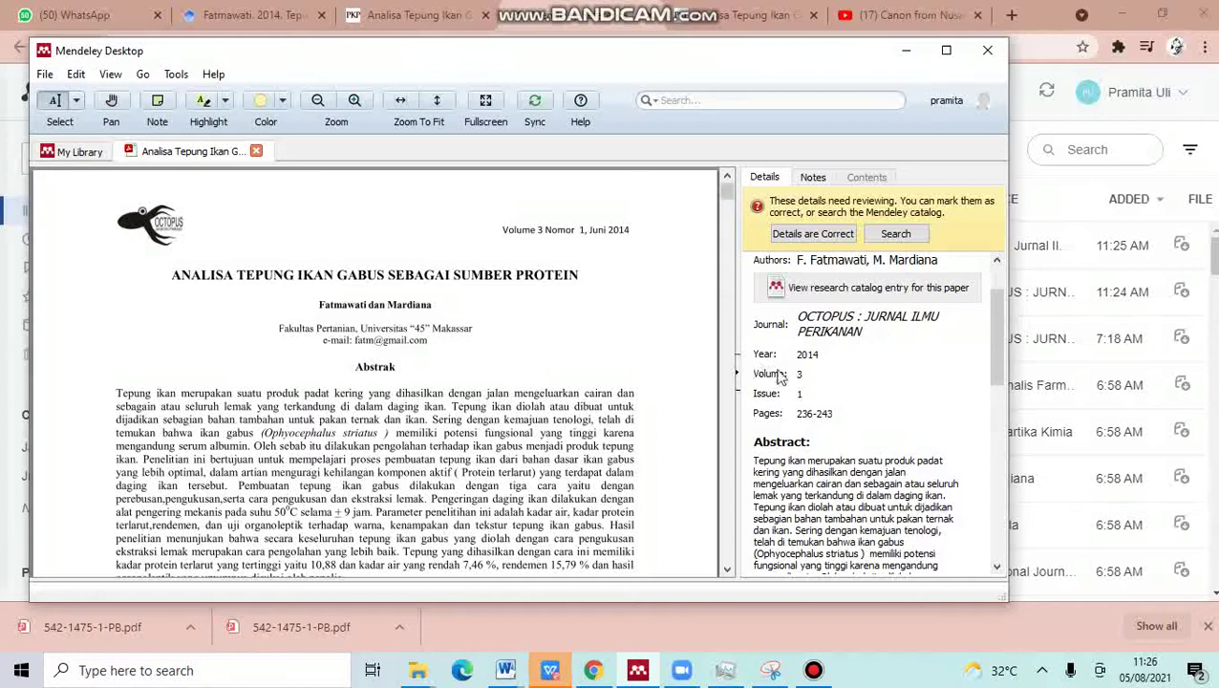
pyautogui.click(815, 375)
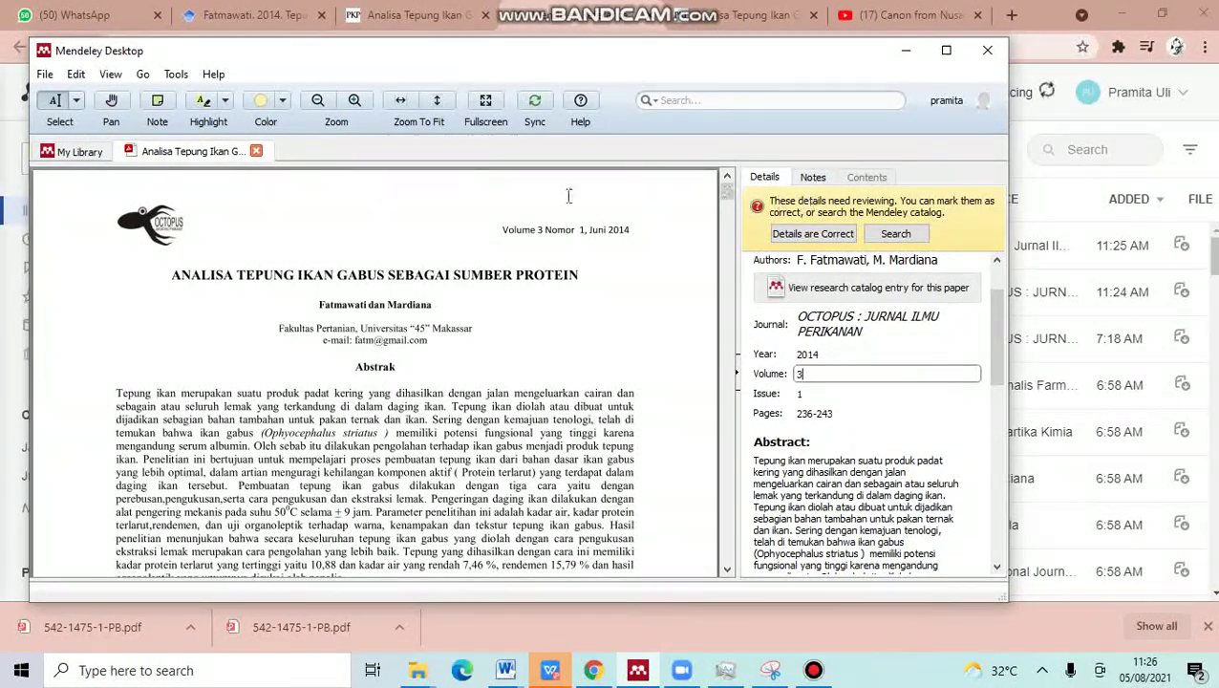
pyautogui.click(256, 151)
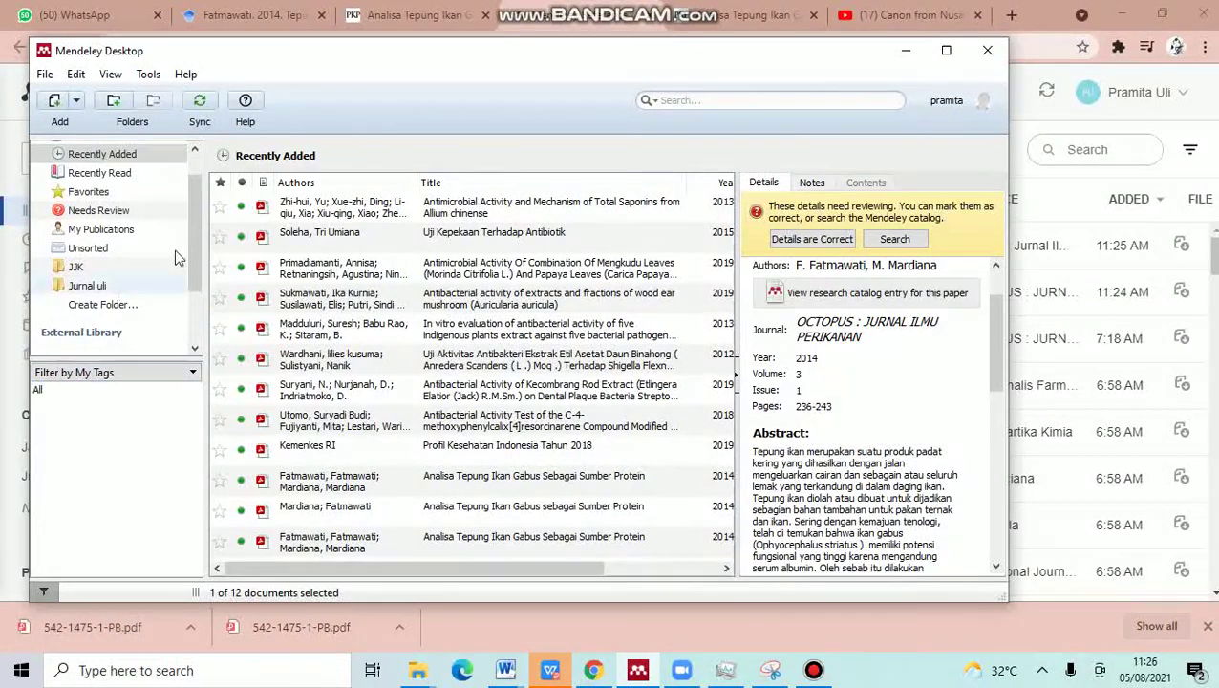
pyautogui.click(78, 101)
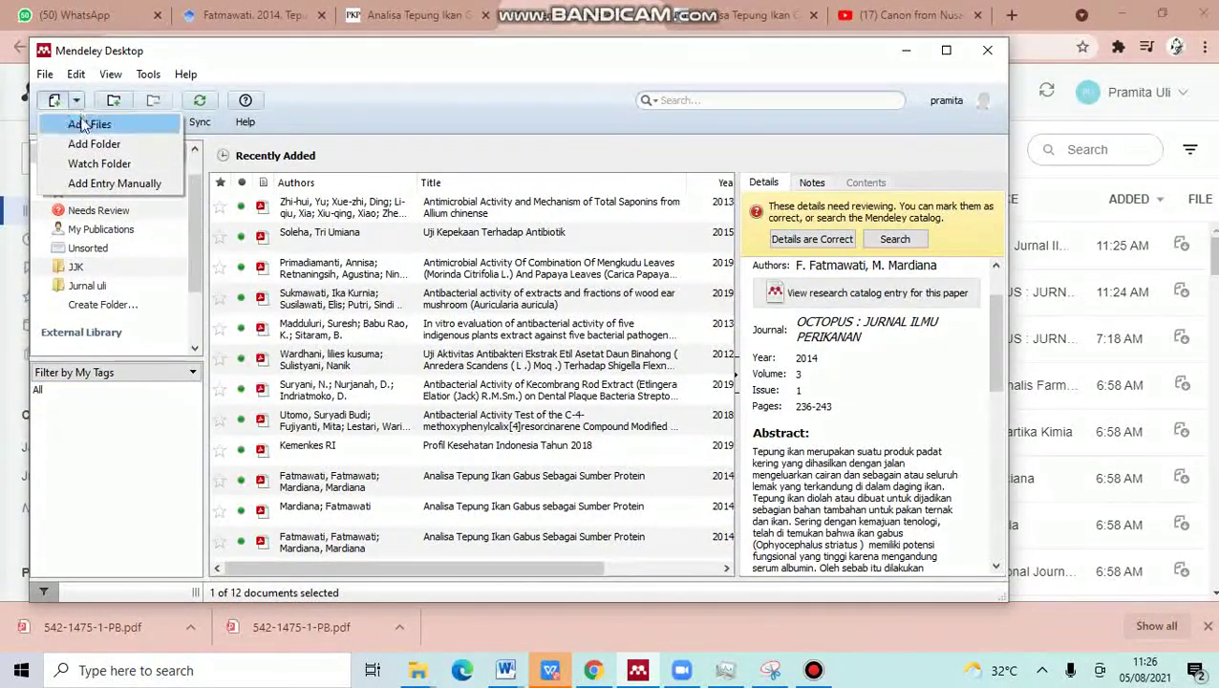
pyautogui.click(84, 124)
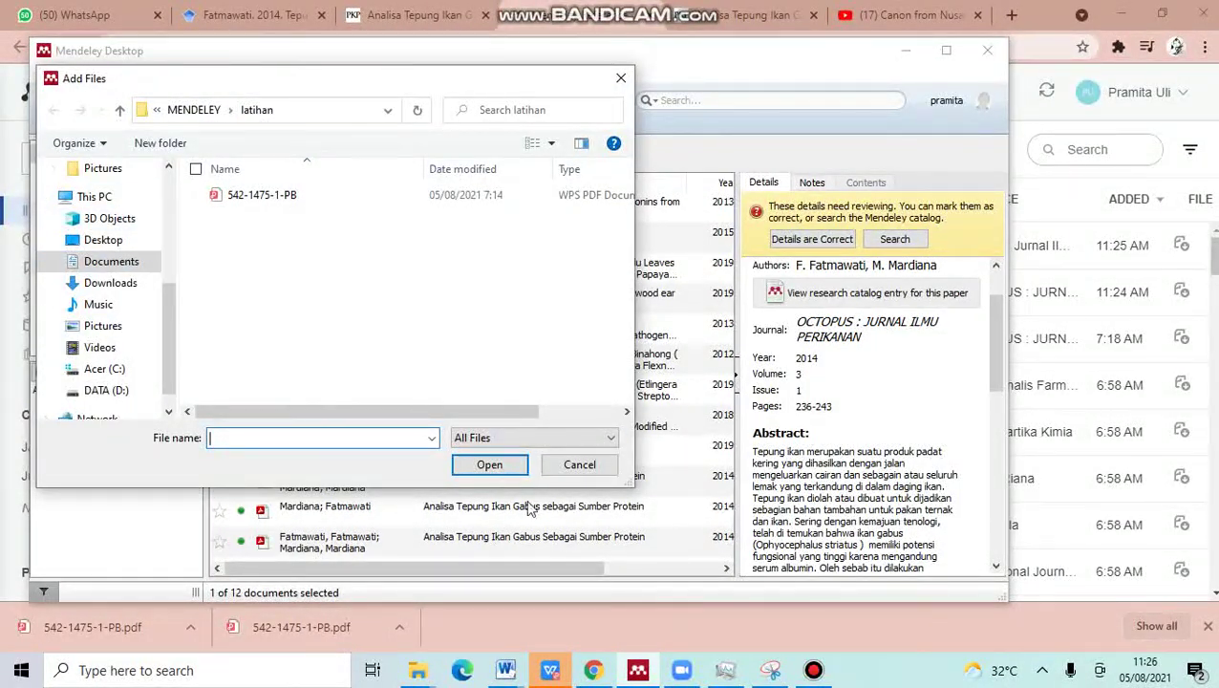
pyautogui.click(695, 536)
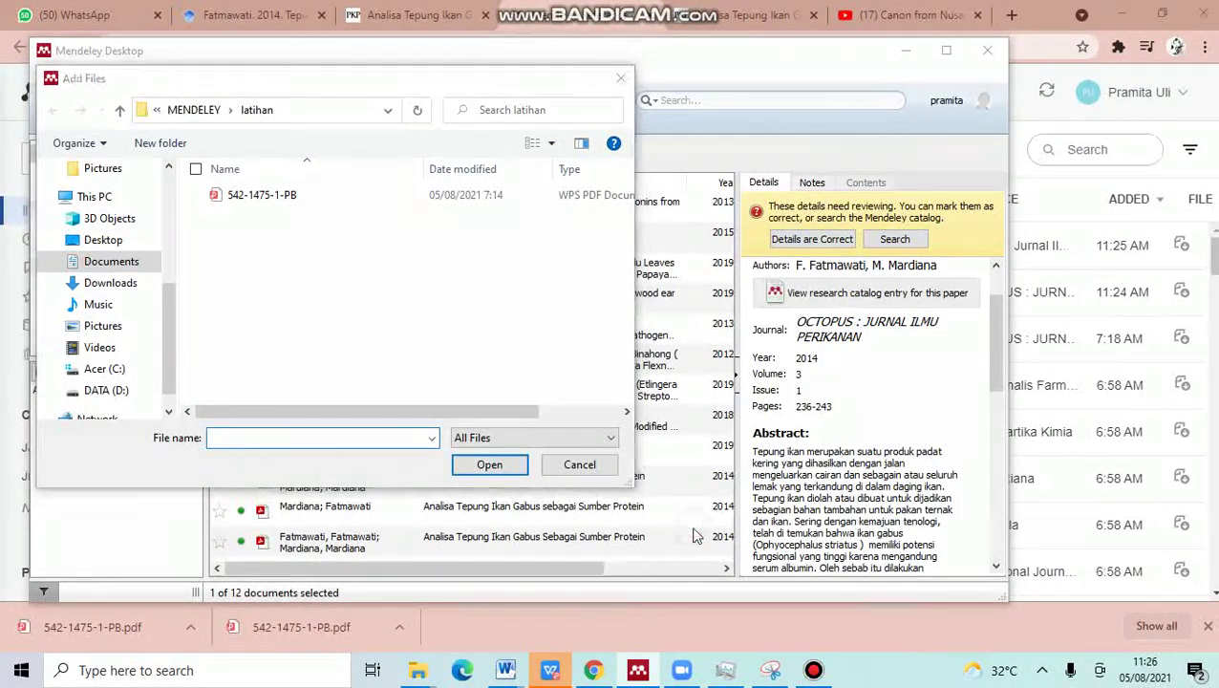
pyautogui.click(583, 465)
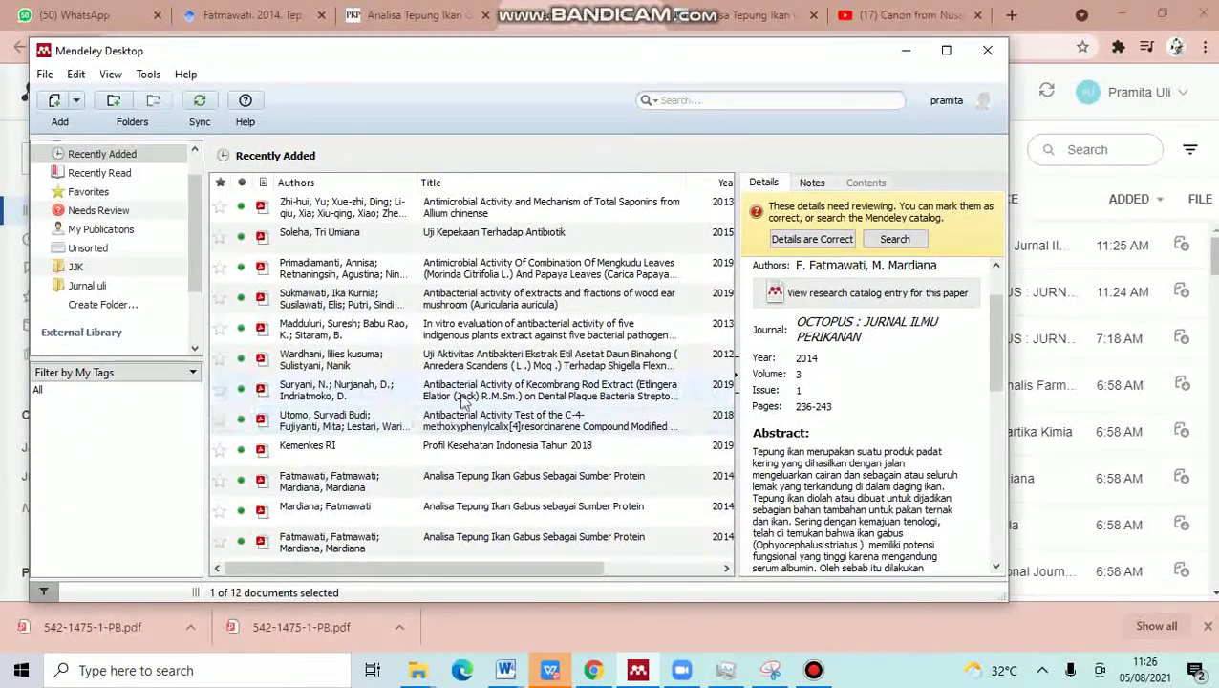
# Step: Show the Jurnal uli folder, switch to the Octopus article page in Chrome, and relaunch and dismiss the Mendeley Web Importer
pyautogui.click(82, 287)
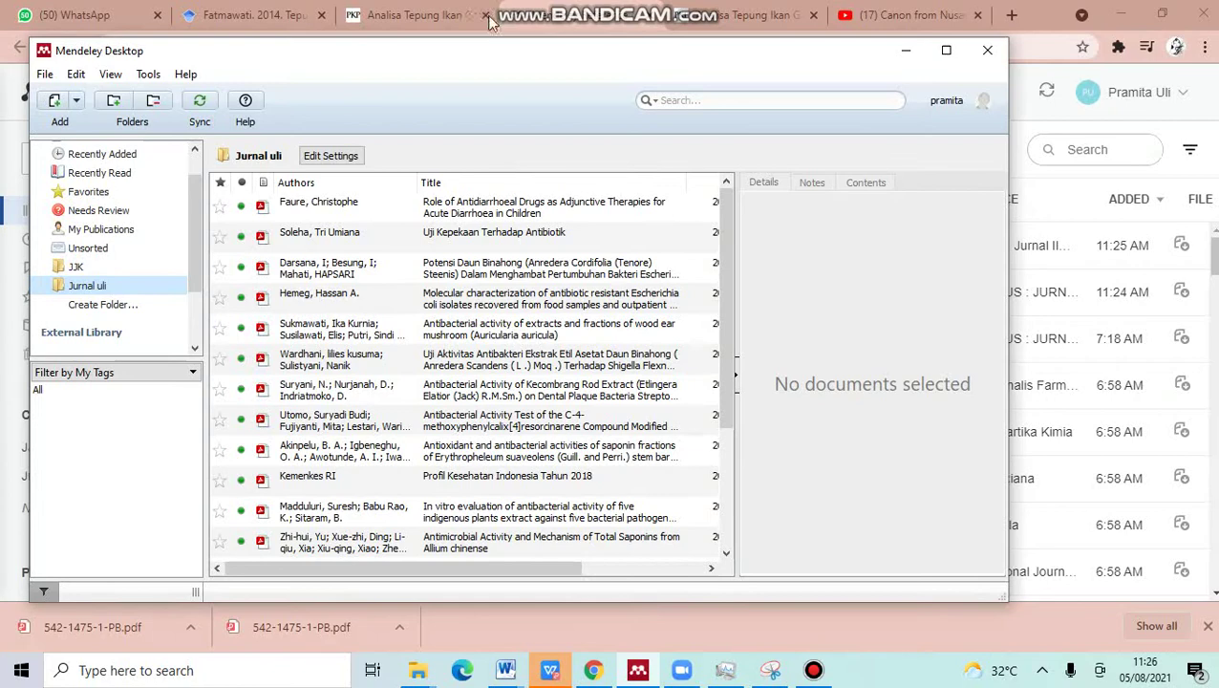
pyautogui.click(436, 16)
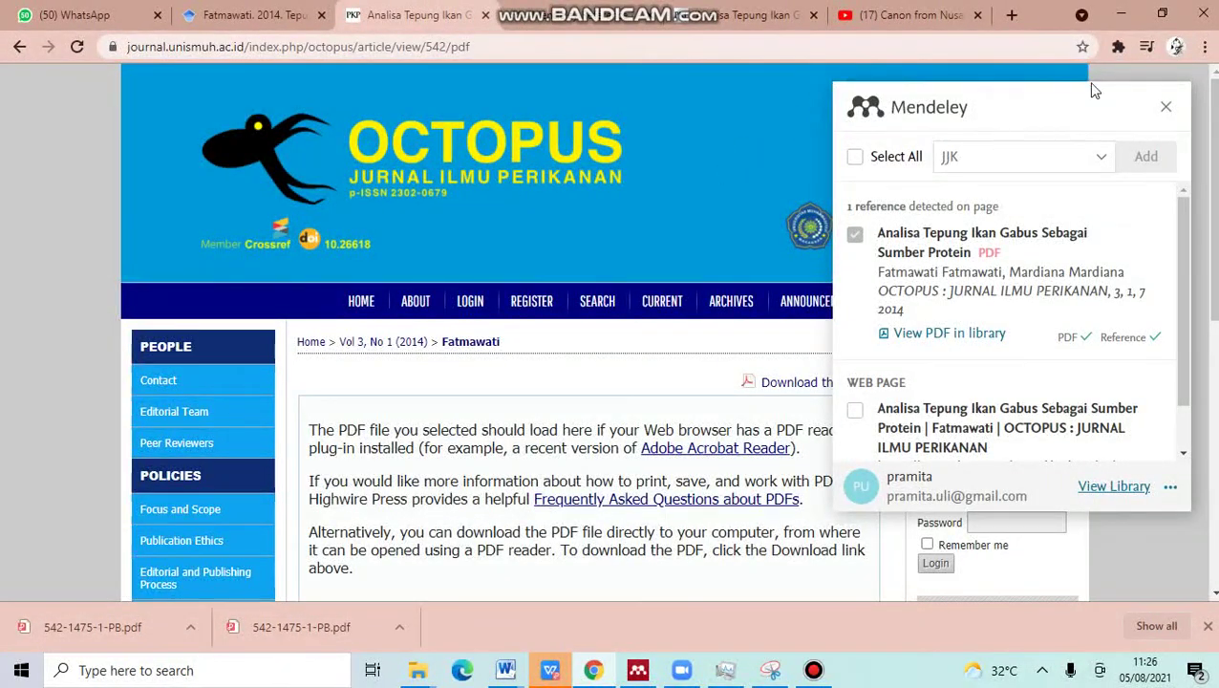
pyautogui.click(1165, 108)
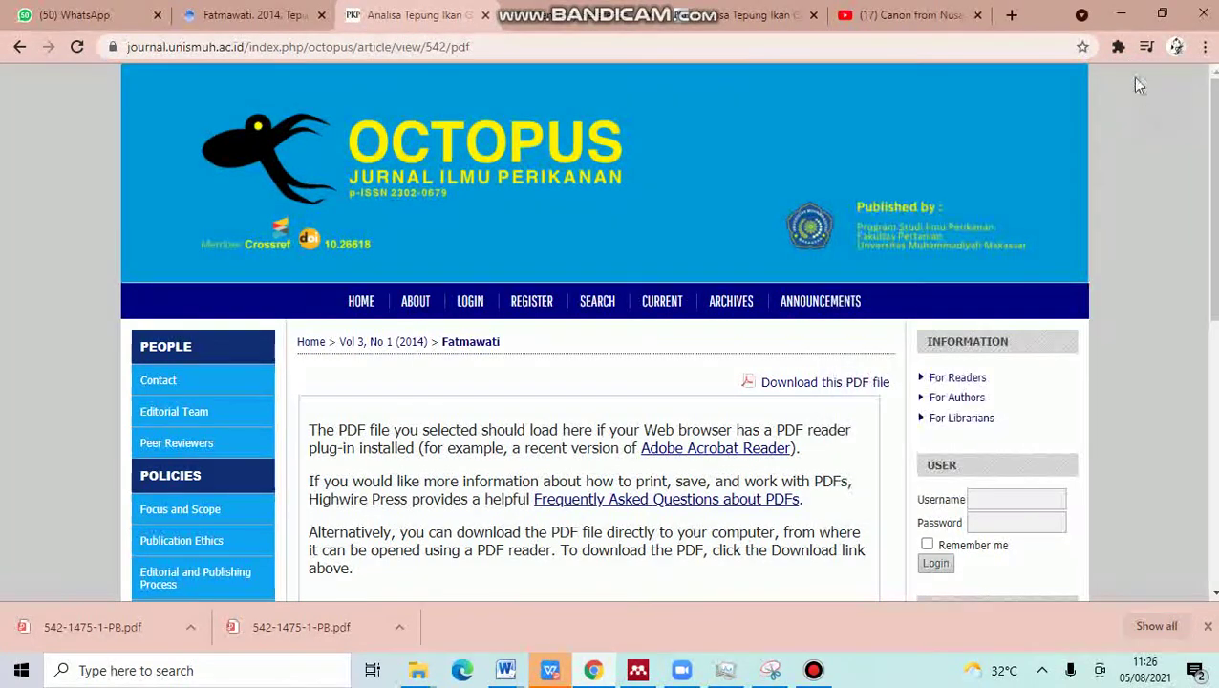
pyautogui.click(1117, 46)
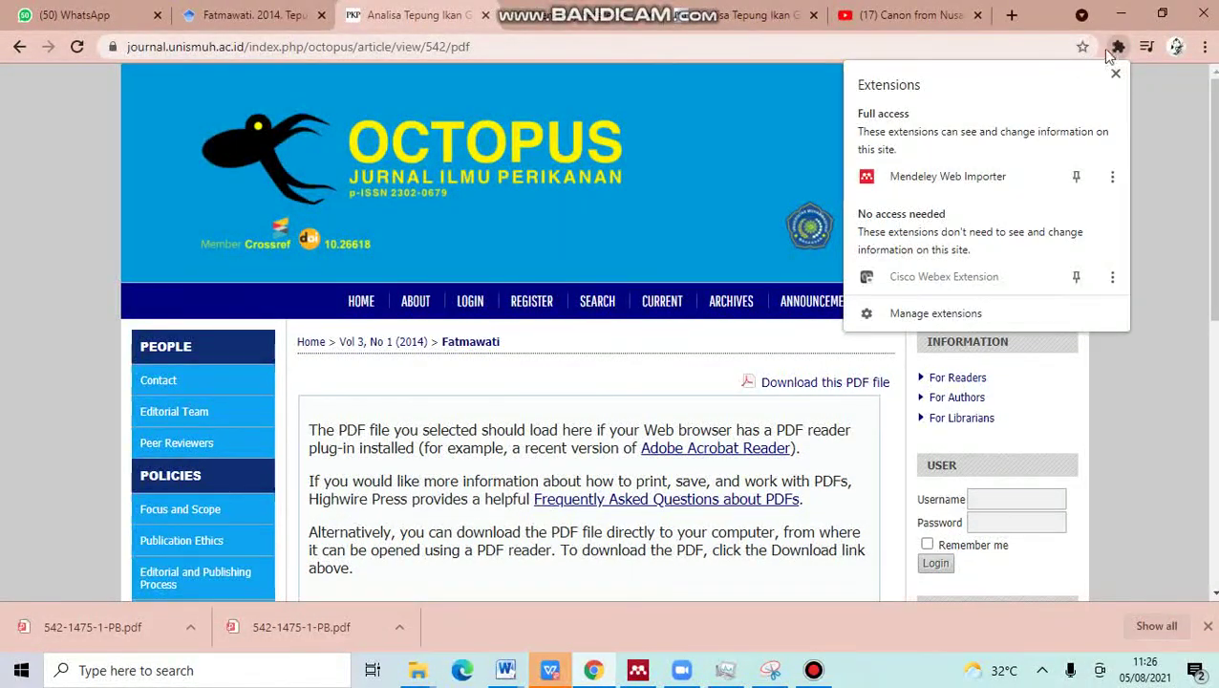
pyautogui.click(1015, 180)
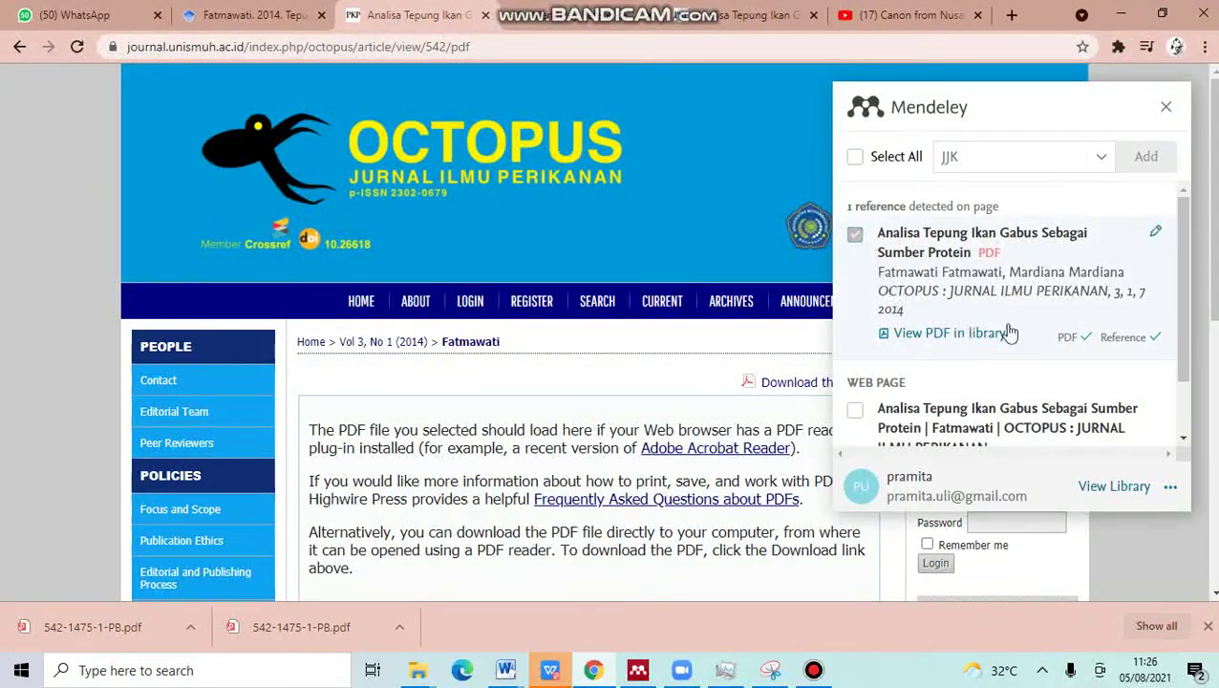
pyautogui.click(1165, 108)
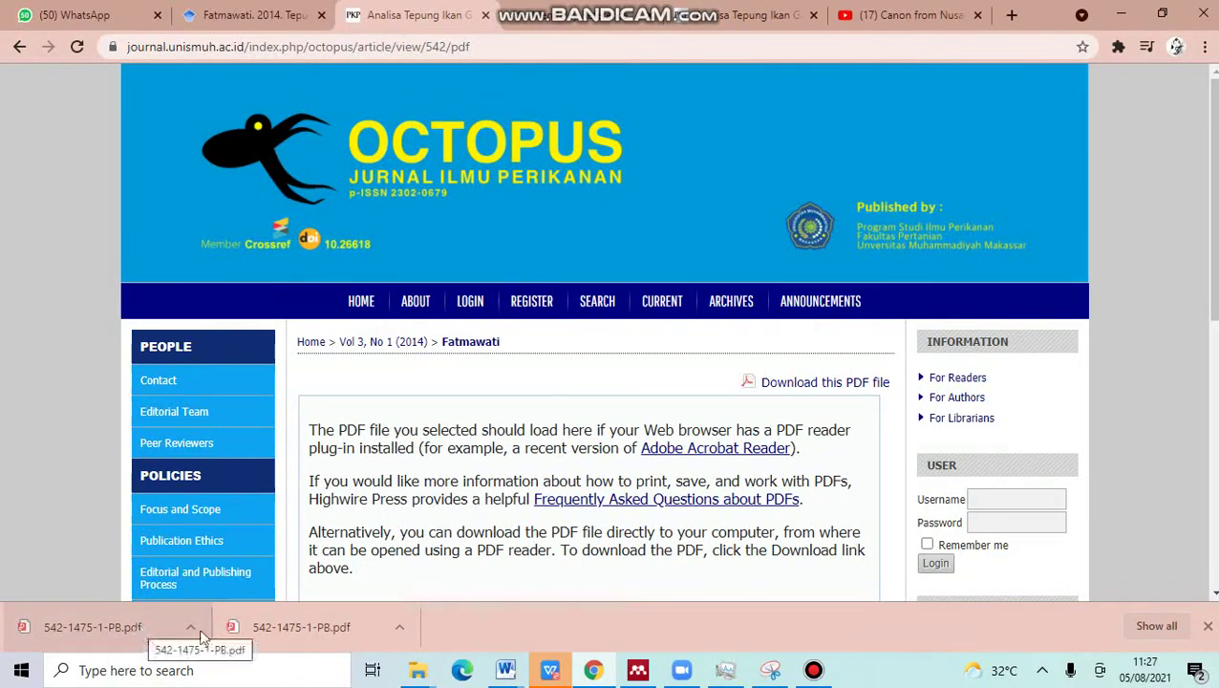
# Step: Switch to Document1 in Word and look through its reference list and the pages around Tabel 4
pyautogui.moveTo(650, 680)
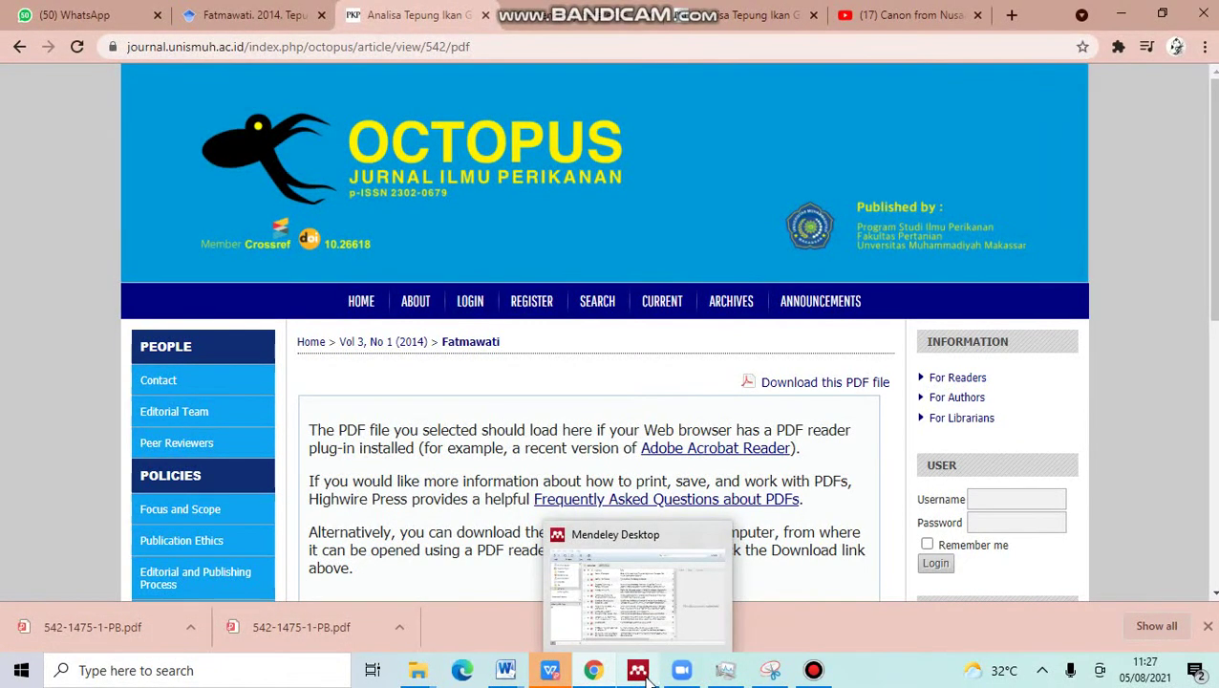
pyautogui.moveTo(638, 586)
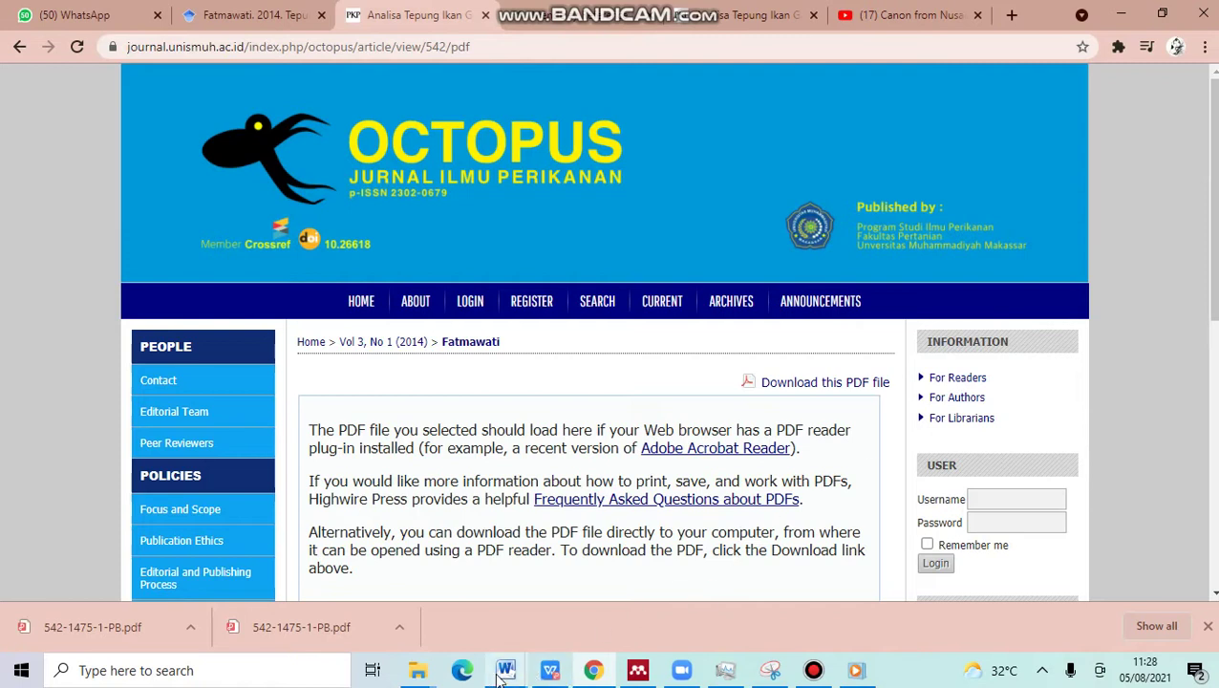
pyautogui.moveTo(498, 673)
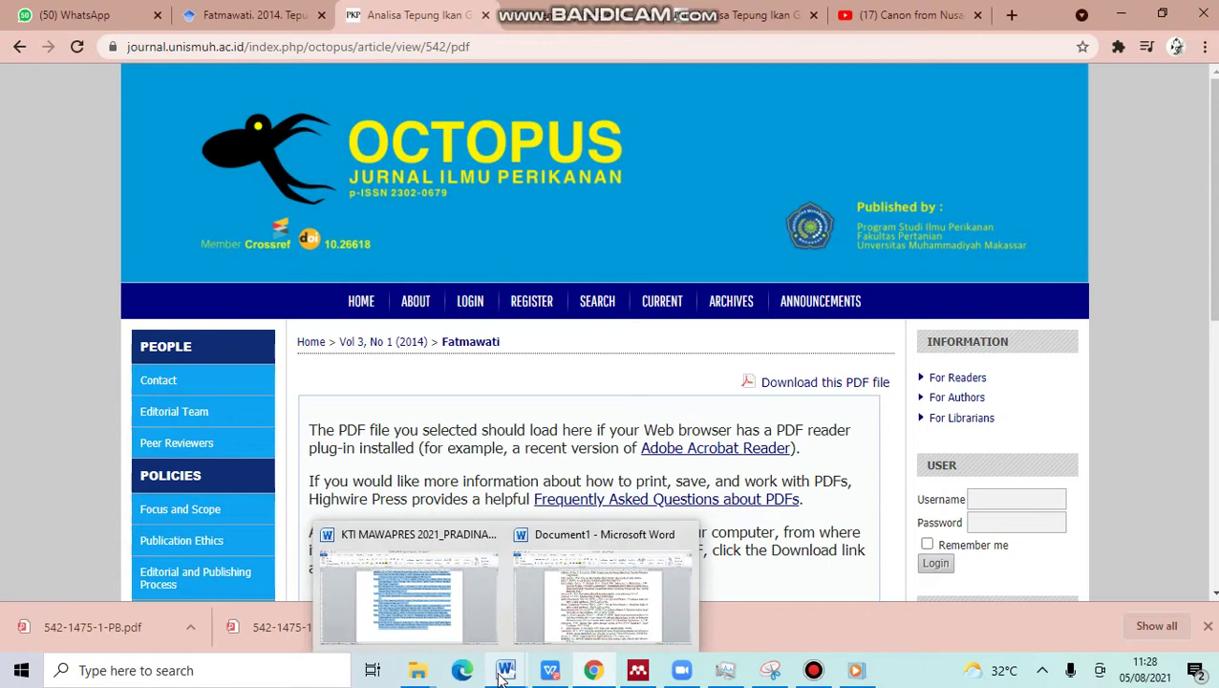
pyautogui.click(611, 616)
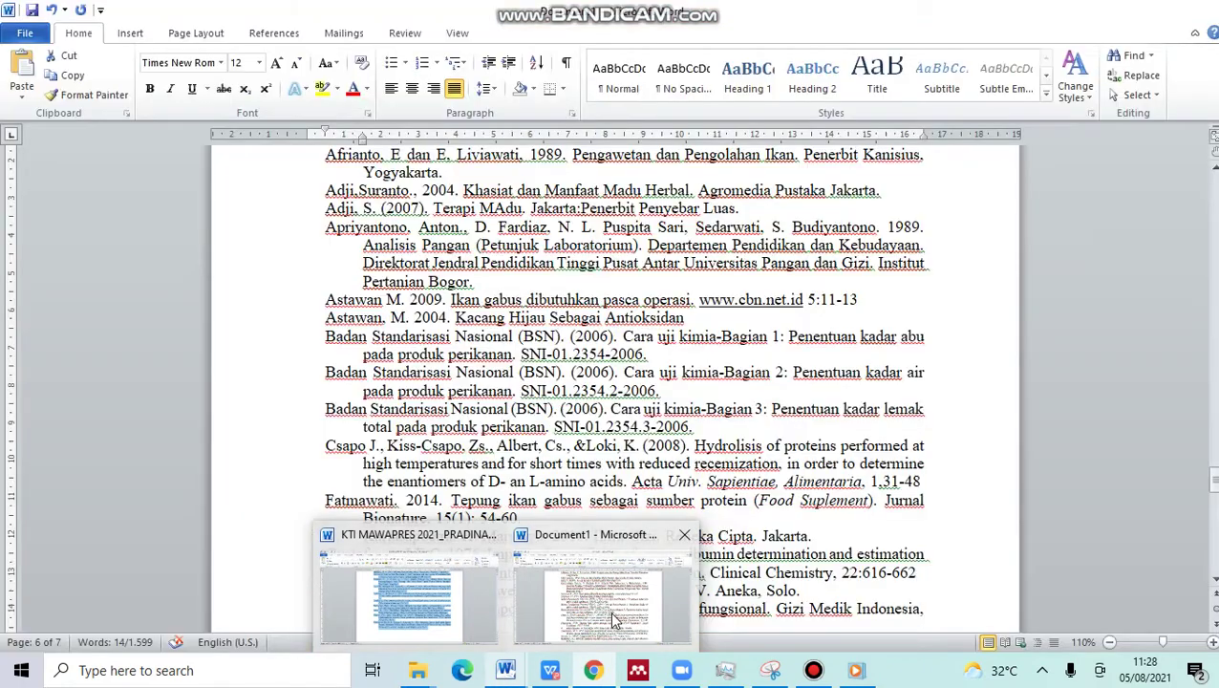
pyautogui.click(956, 336)
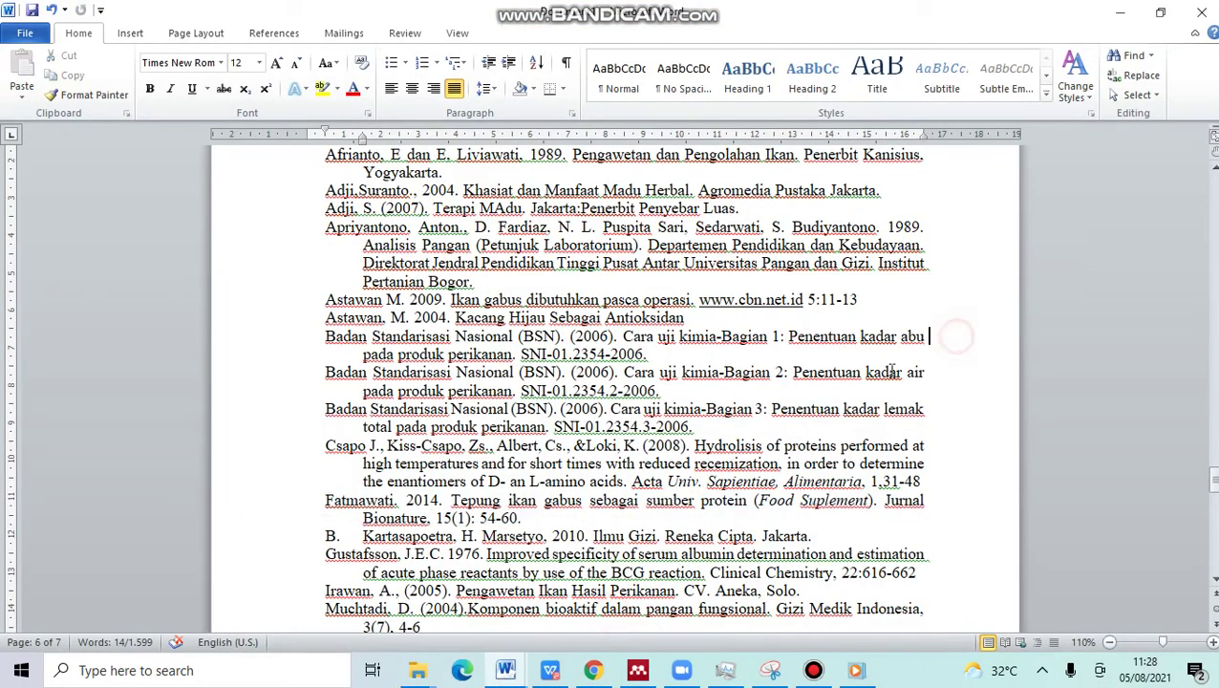
pyautogui.scroll(12, 821, 402)
pyautogui.scroll(2, 821, 402)
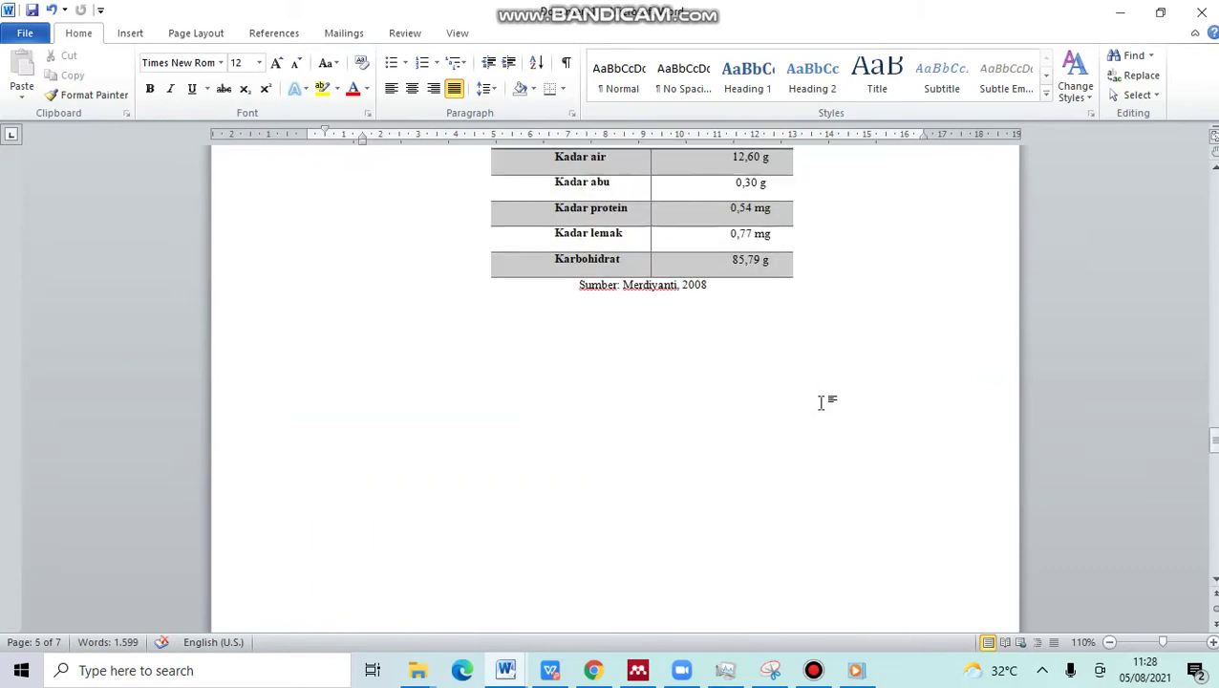
pyautogui.scroll(-15, 821, 402)
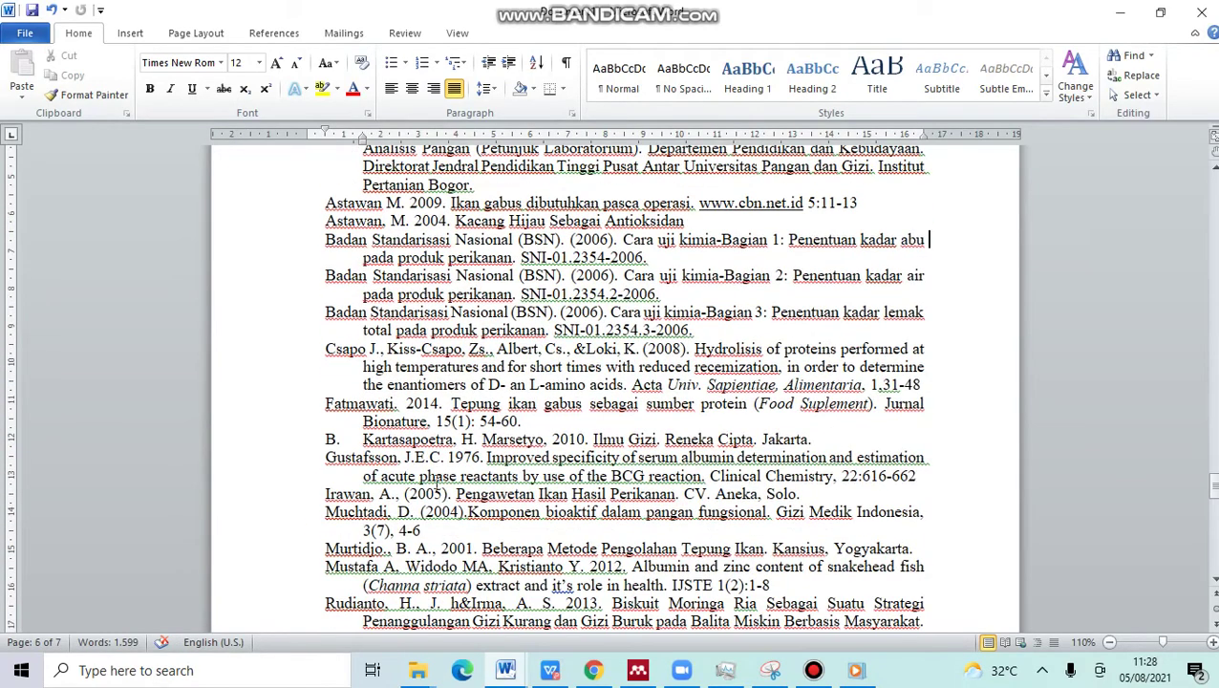
pyautogui.scroll(12, 606, 399)
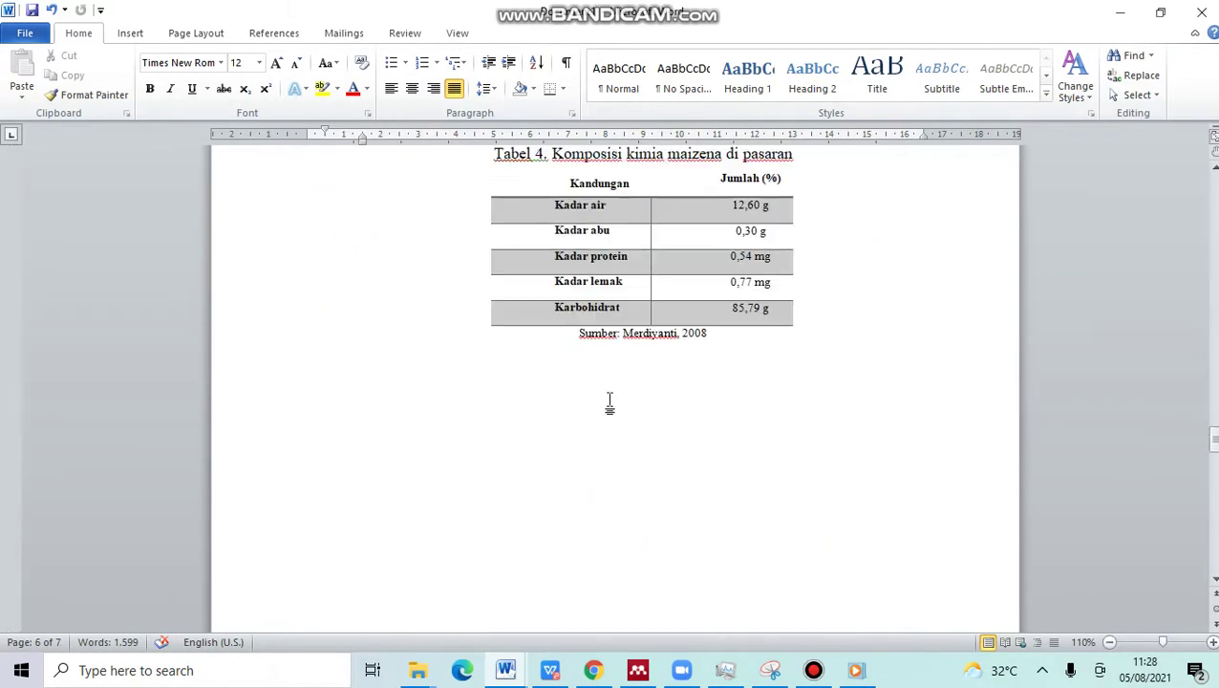
pyautogui.scroll(1, 623, 394)
# Step: Start a Mendeley citation after "0,54 mg" at the end of section 10's paragraph and open the Mendeley library to choose the source
pyautogui.click(695, 422)
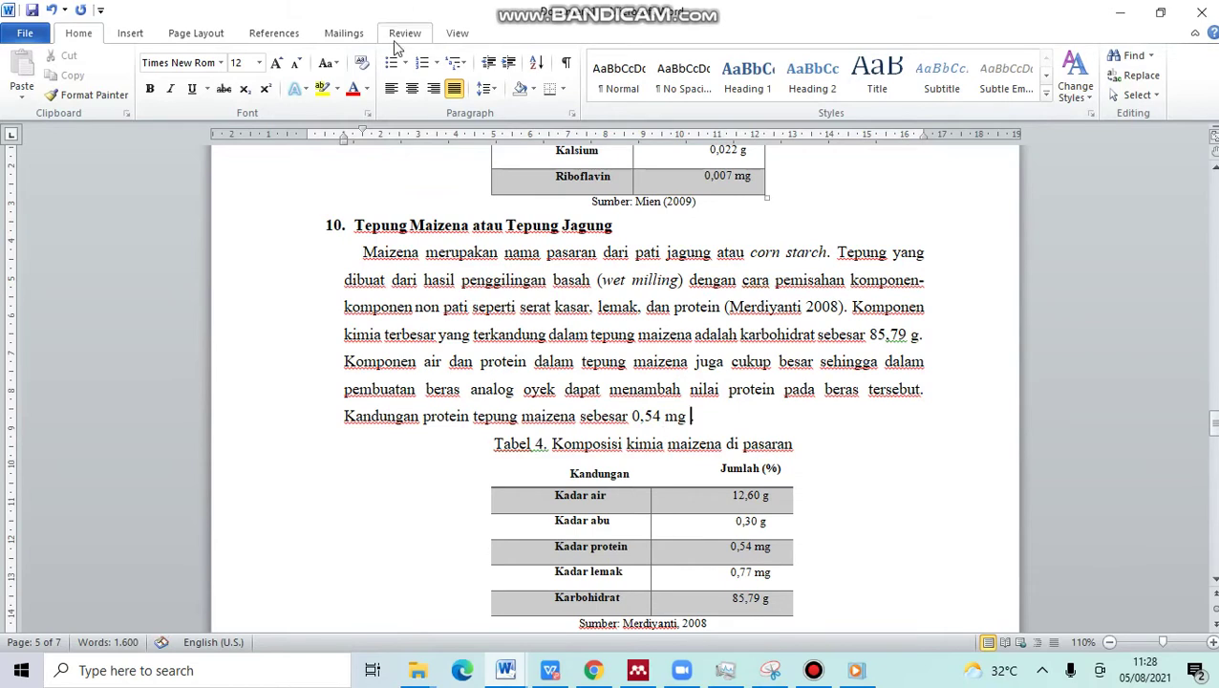
pyautogui.click(274, 34)
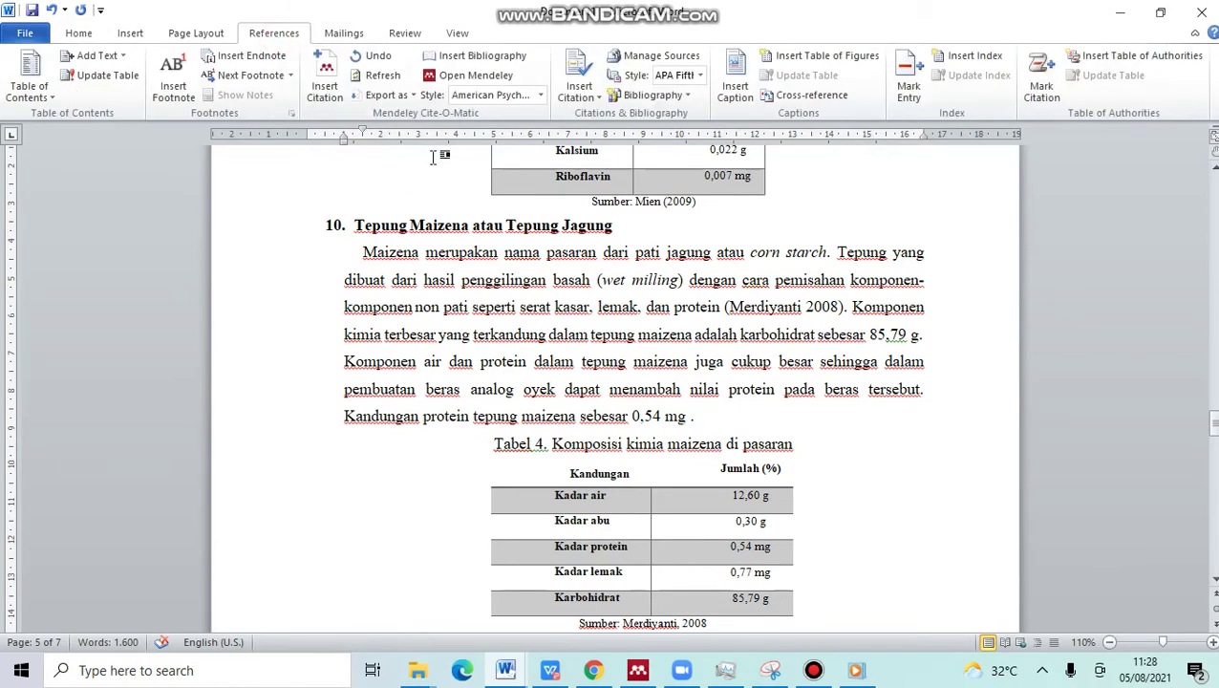
pyautogui.click(326, 84)
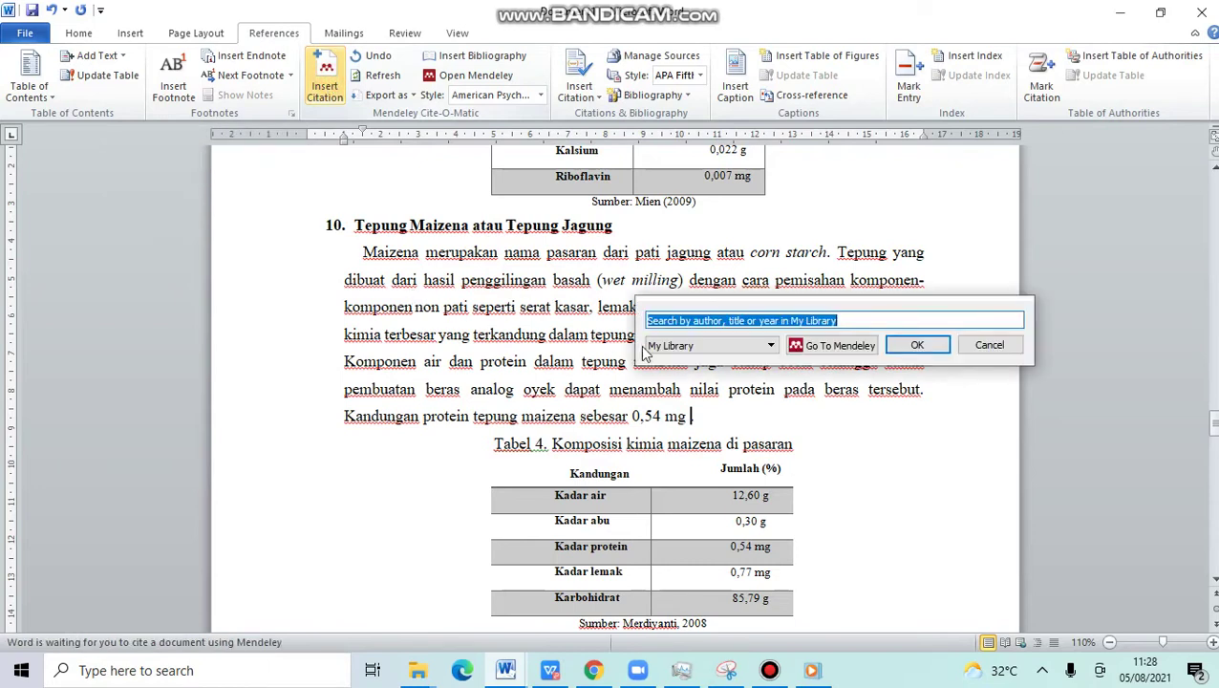
pyautogui.click(836, 345)
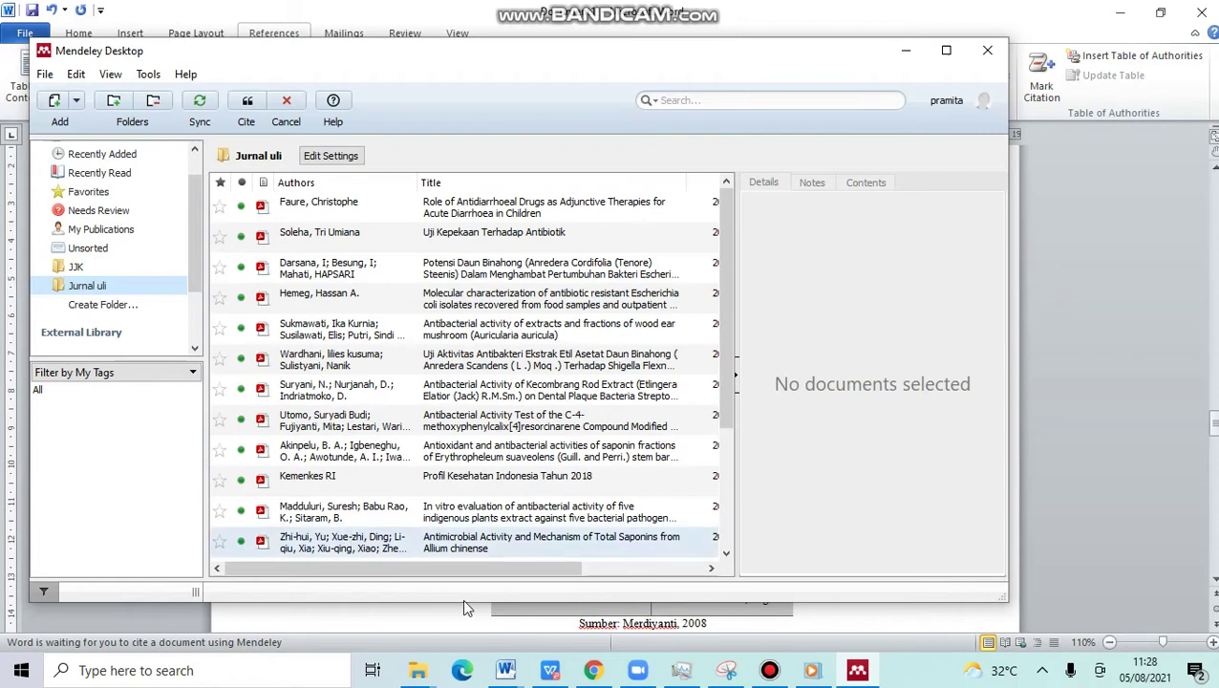
# Step: Search the JJK folder for "ika" and cite the "Analisa Tepung Ikan Gabus sebagai Sumber Protein" entry from "Octopus: Jurnal Ilmu Perikanan"
pyautogui.scroll(-2, 361, 437)
pyautogui.scroll(-1, 361, 437)
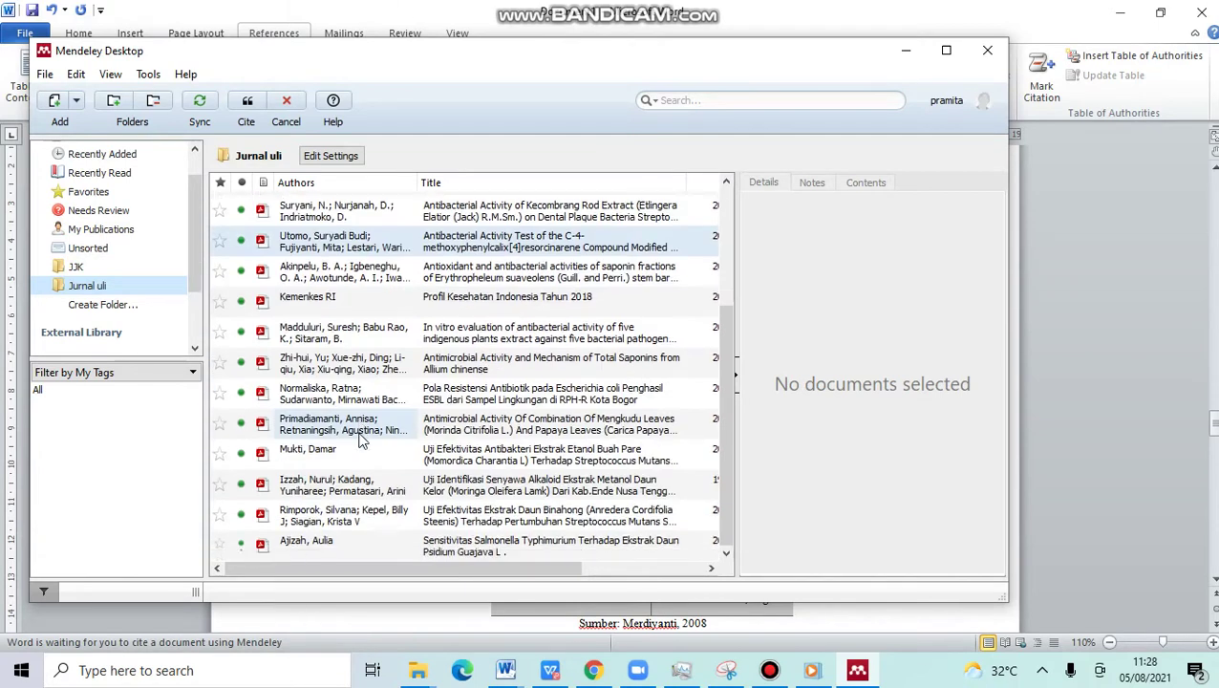
pyautogui.click(82, 268)
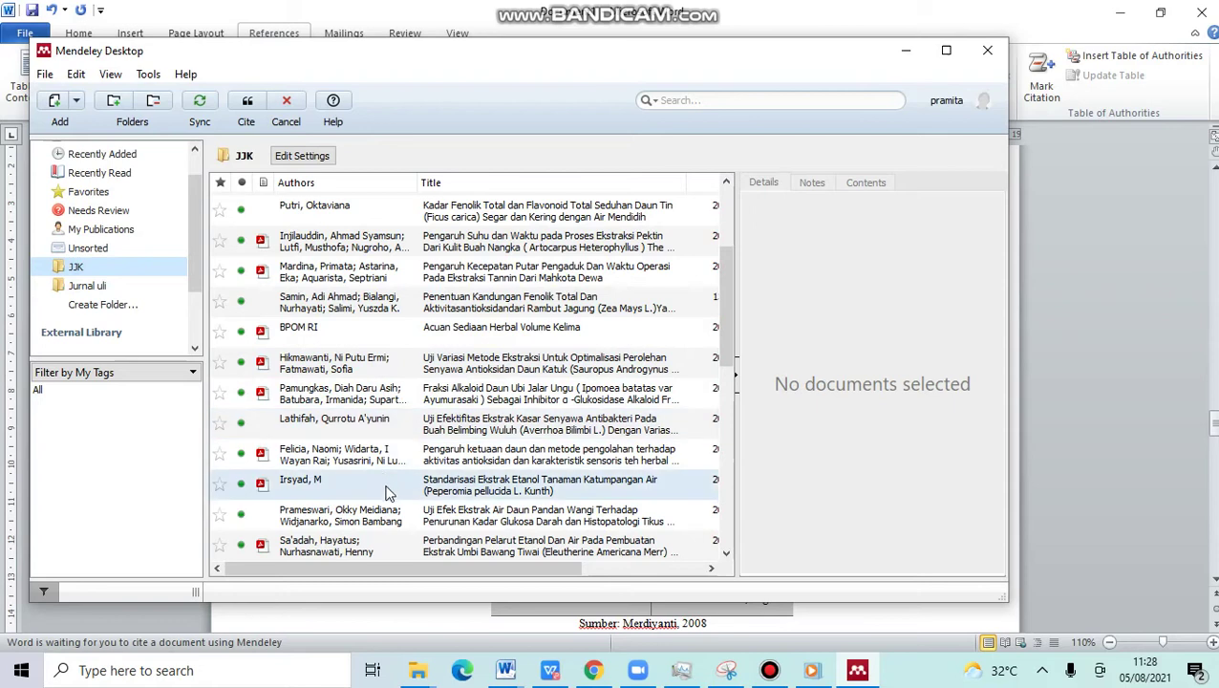
pyautogui.scroll(-1, 387, 487)
pyautogui.click(829, 99)
pyautogui.write('ika')
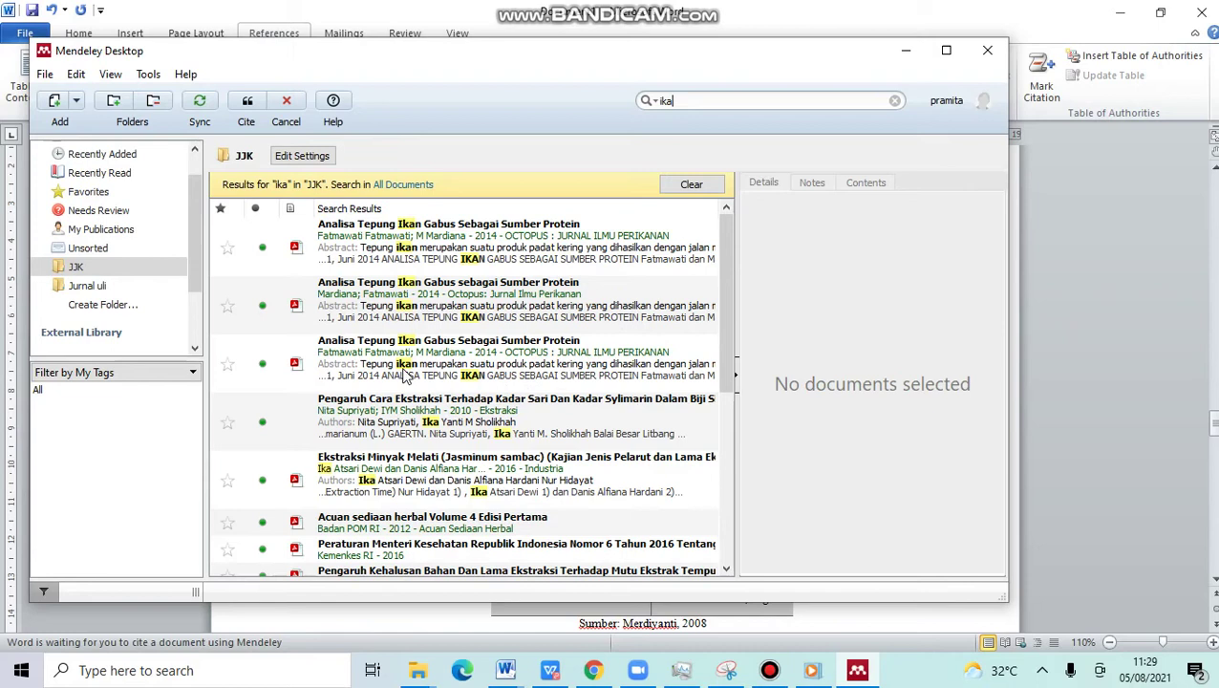
pyautogui.click(375, 299)
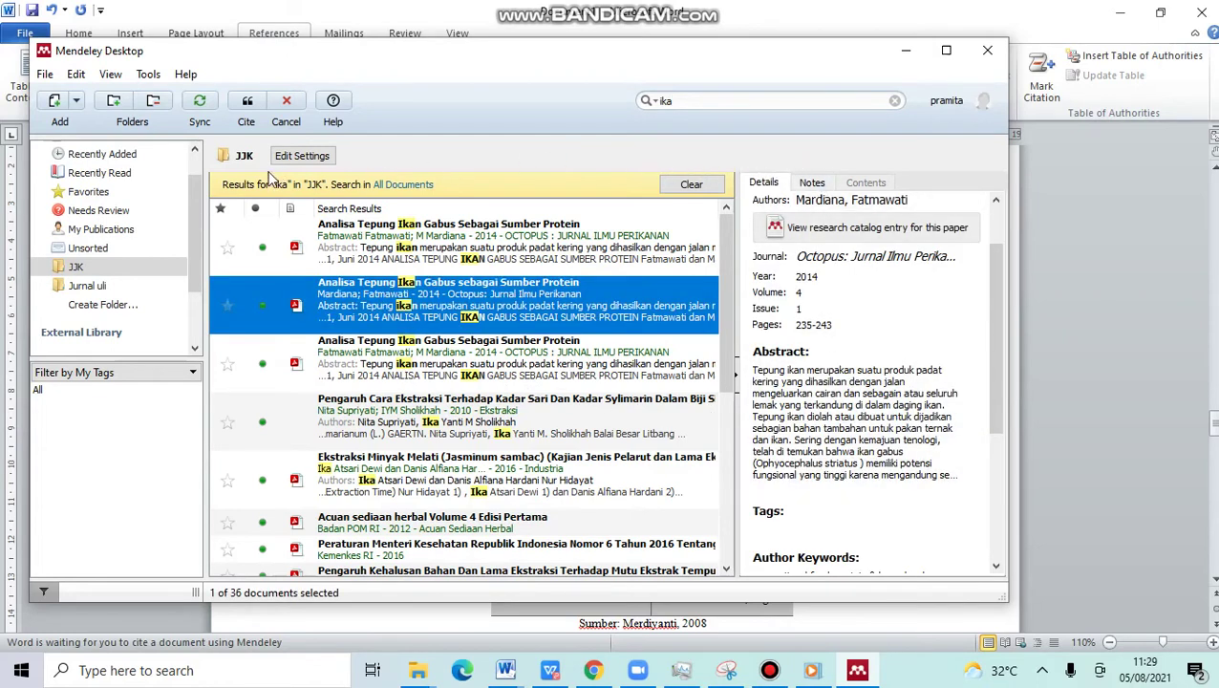
pyautogui.click(245, 105)
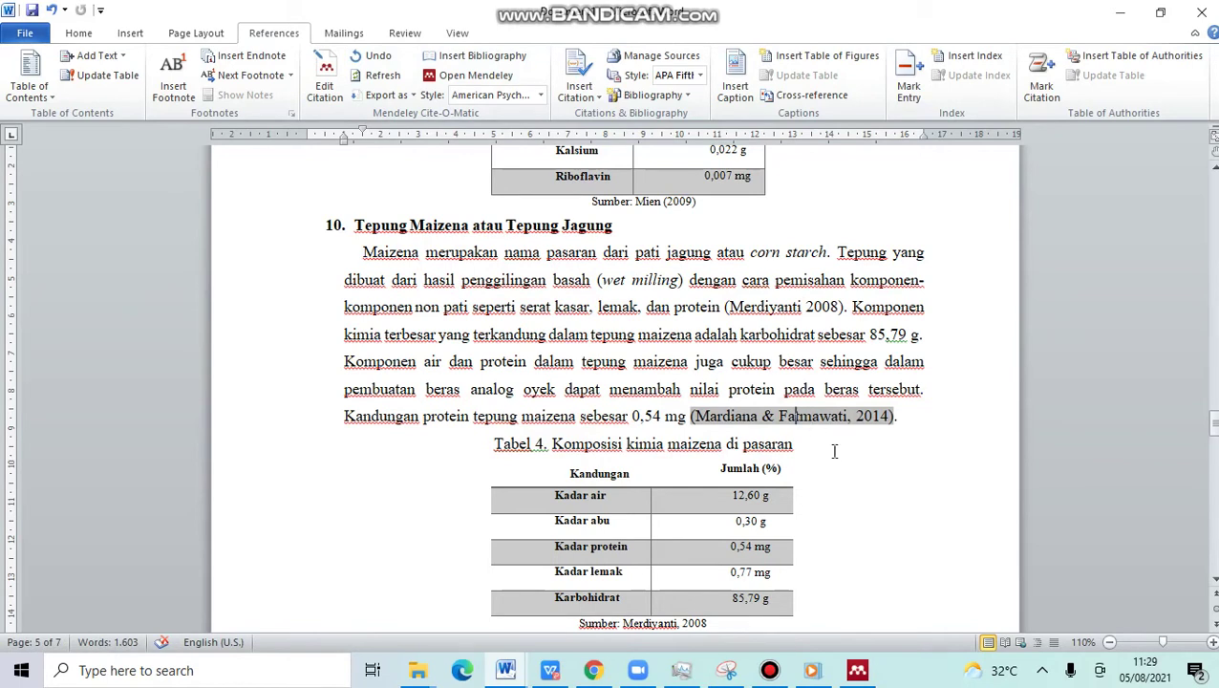
# Step: Add blank lines below the DAFTAR PUSTAKA heading and insert the Mendeley bibliography directly under the heading
pyautogui.scroll(-12, 796, 426)
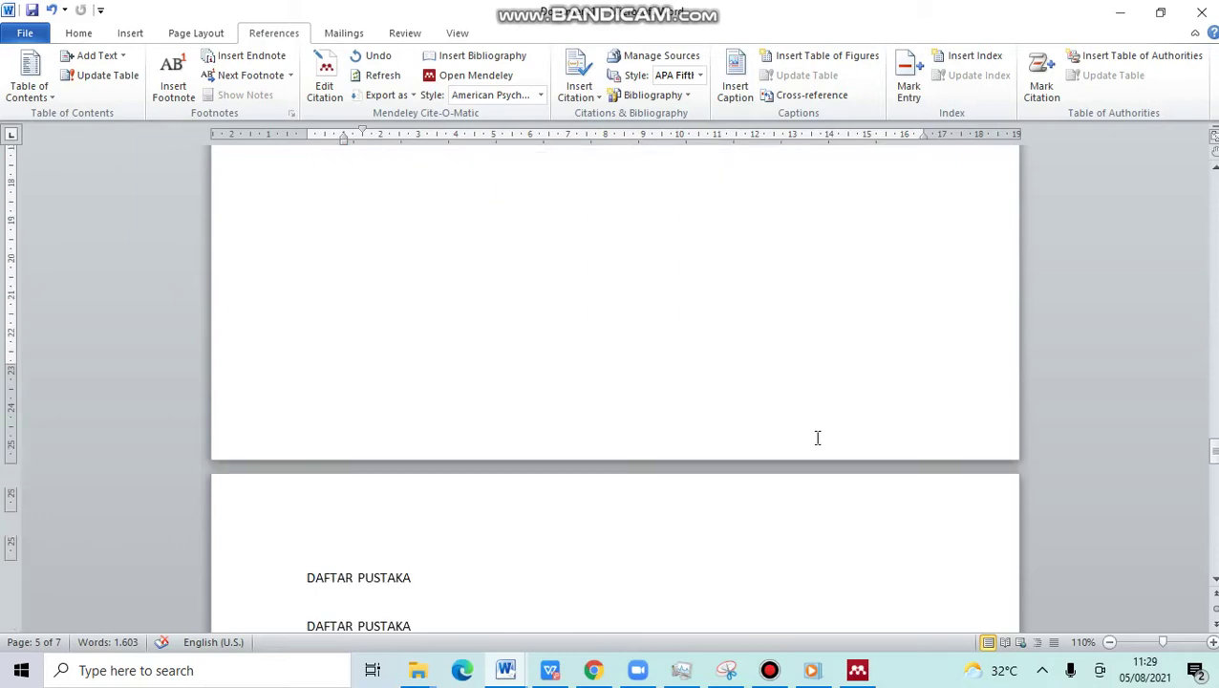
pyautogui.click(413, 361)
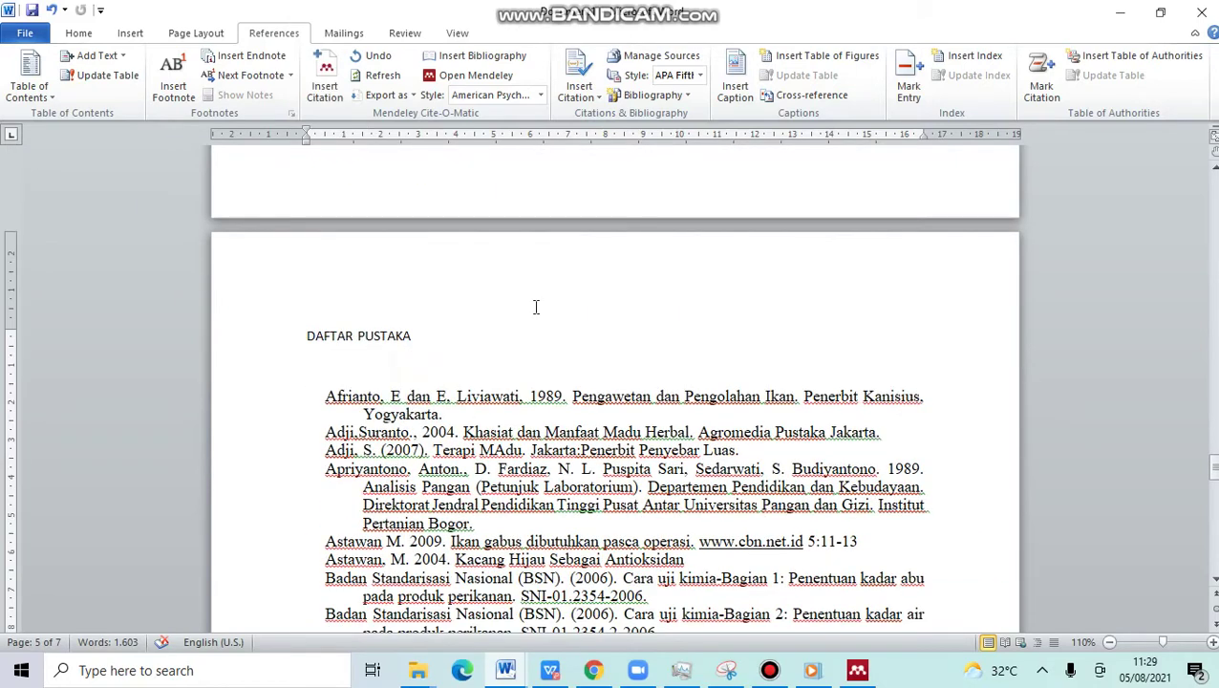
pyautogui.press('Return')
pyautogui.press('Return')
pyautogui.press('Return')
pyautogui.press('Return')
pyautogui.press('Return')
pyautogui.press('Return')
pyautogui.press('Return')
pyautogui.press('Return')
pyautogui.press('Return')
pyautogui.press('Return')
pyautogui.press('Return')
pyautogui.click(324, 369)
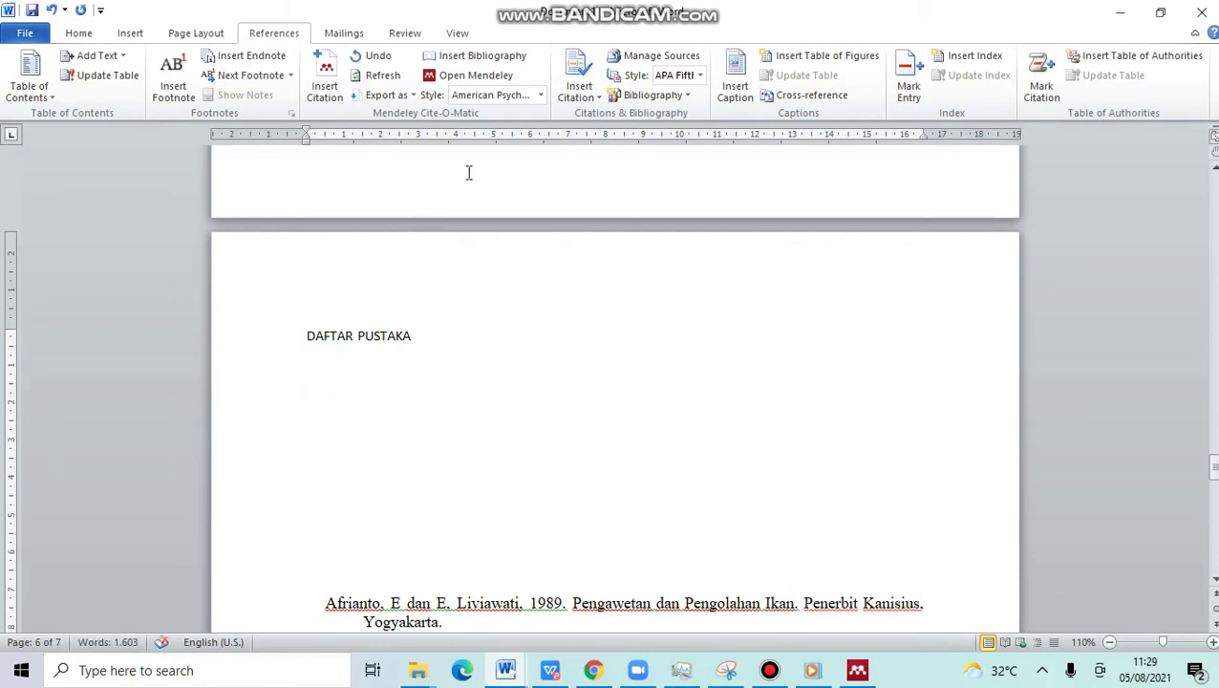
pyautogui.click(501, 63)
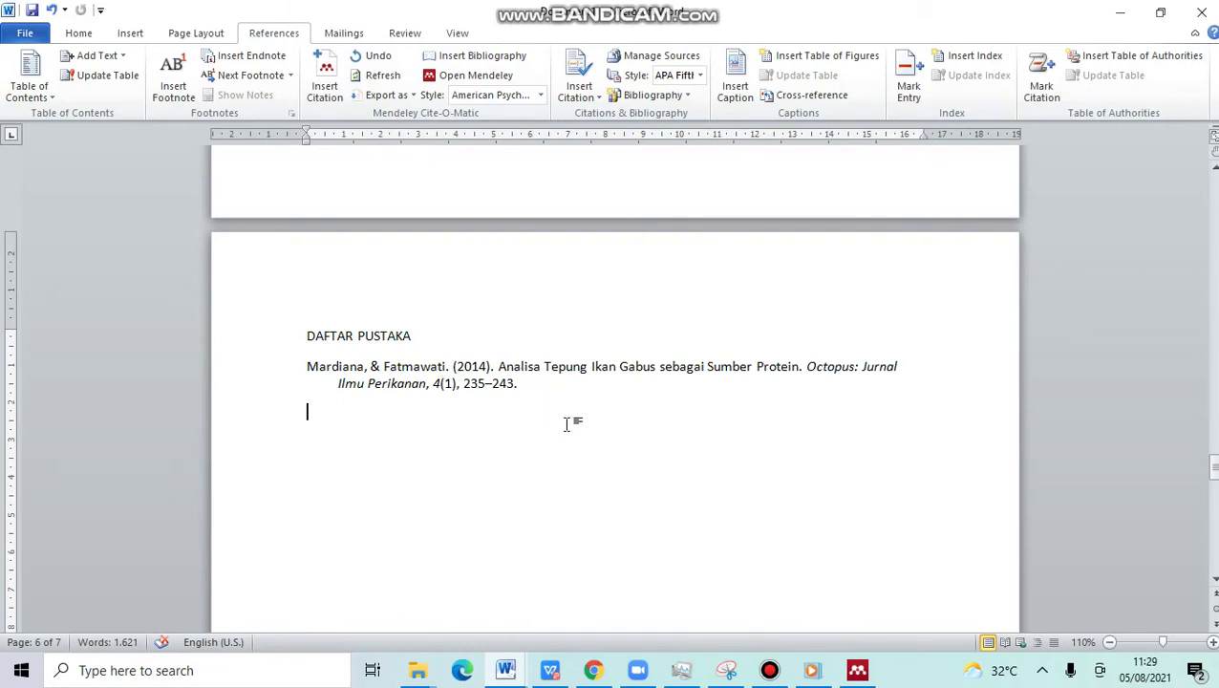
# Step: Start another Mendeley citation after "85,79 g." in section 10, Tepung Maizena atau Tepung Jagung, and open the Mendeley library
pyautogui.scroll(10, 566, 421)
pyautogui.scroll(18, 566, 421)
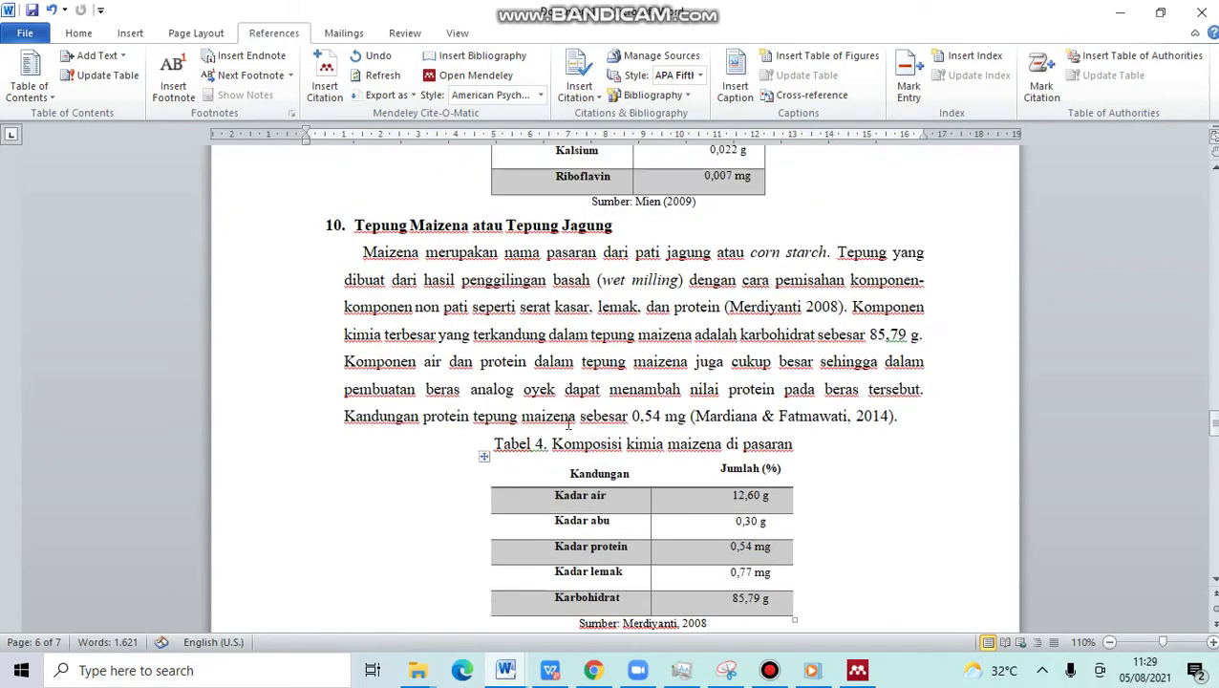
pyautogui.scroll(6, 567, 422)
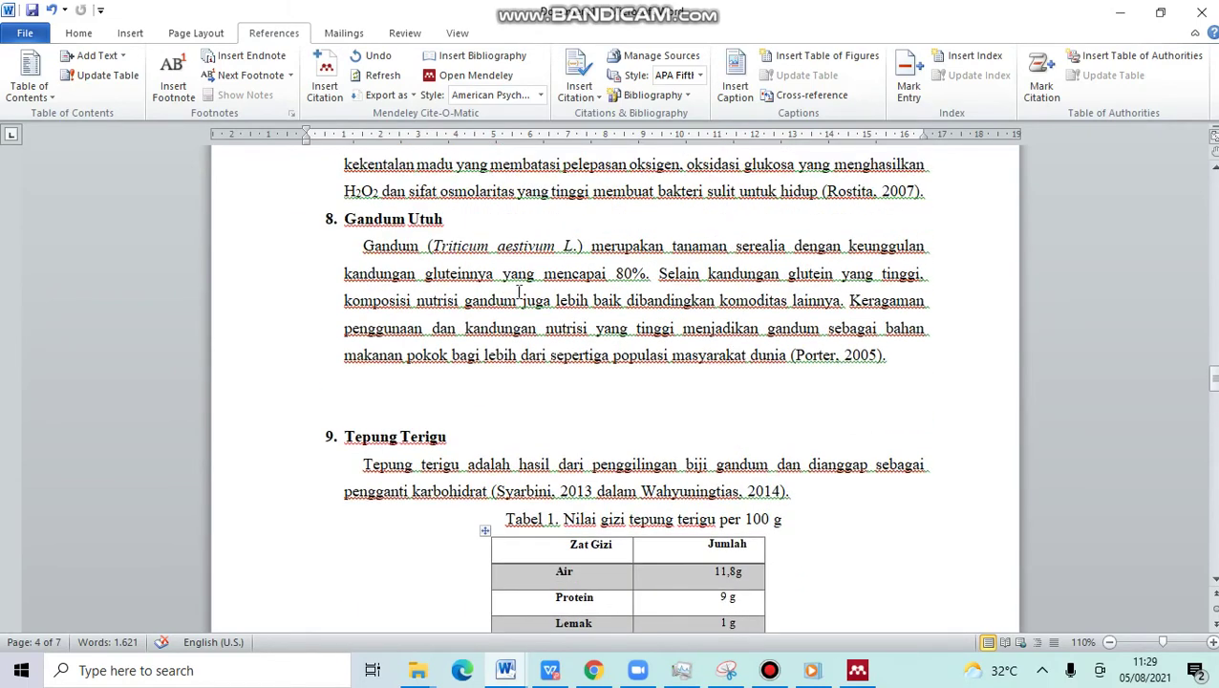
pyautogui.scroll(10, 519, 291)
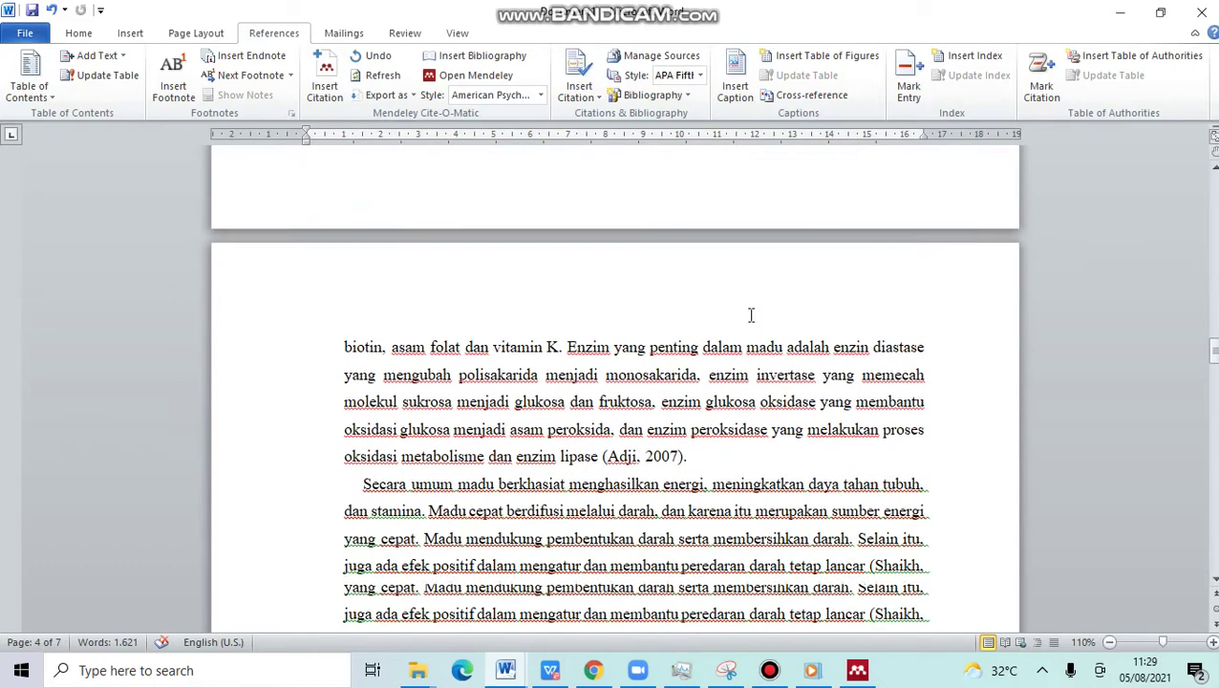
pyautogui.scroll(-15, 751, 316)
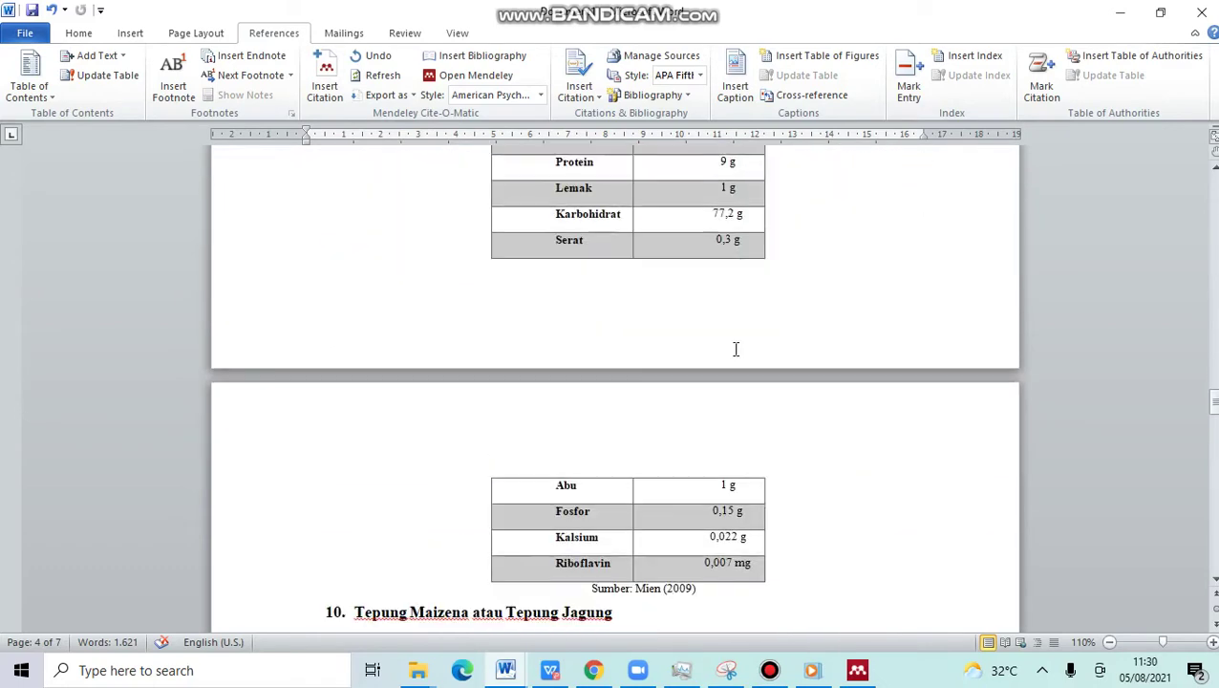
pyautogui.scroll(-6, 735, 348)
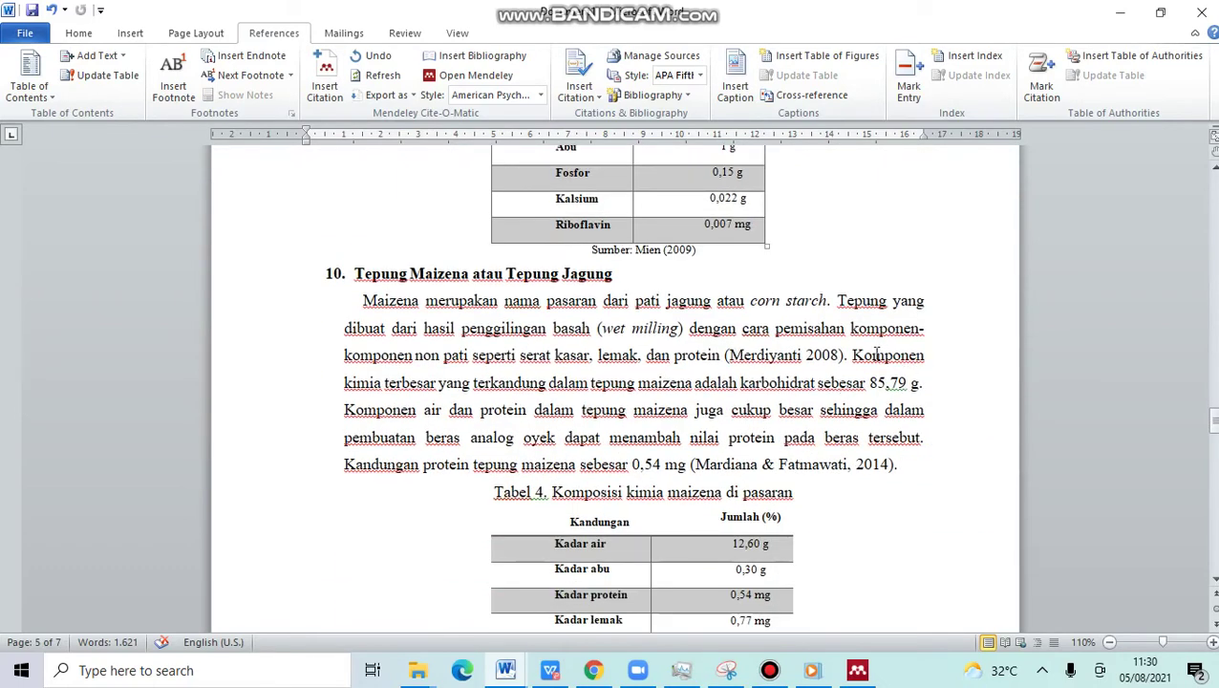
pyautogui.click(927, 384)
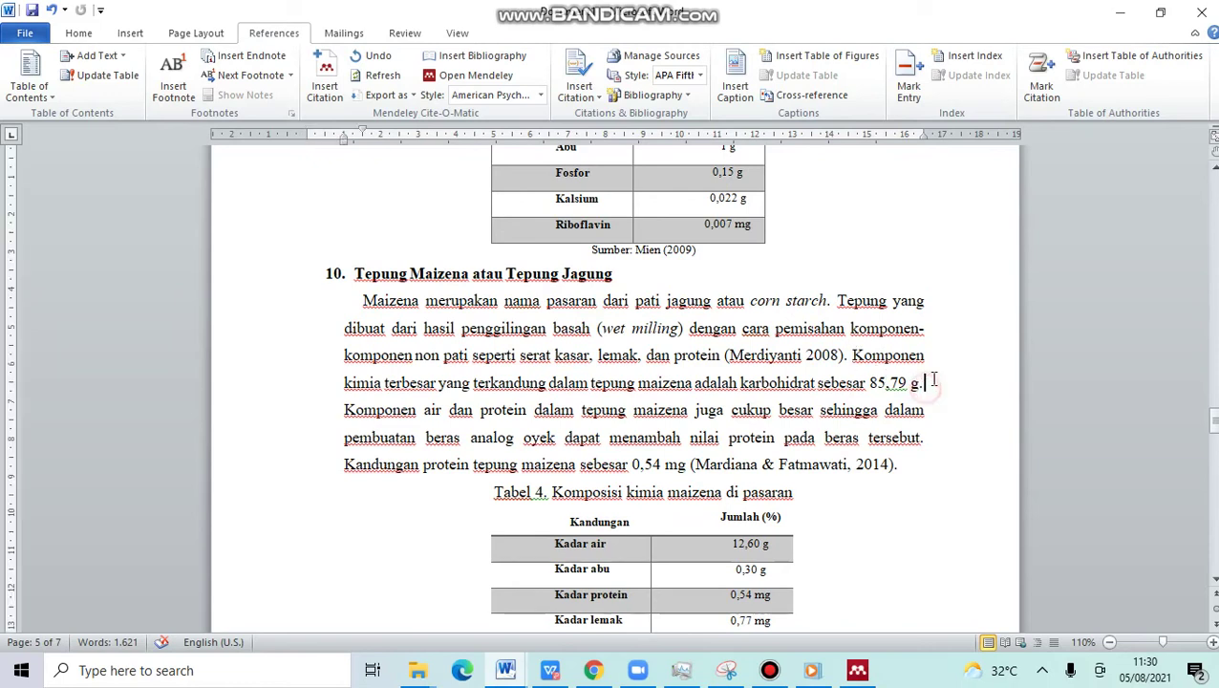
pyautogui.click(328, 86)
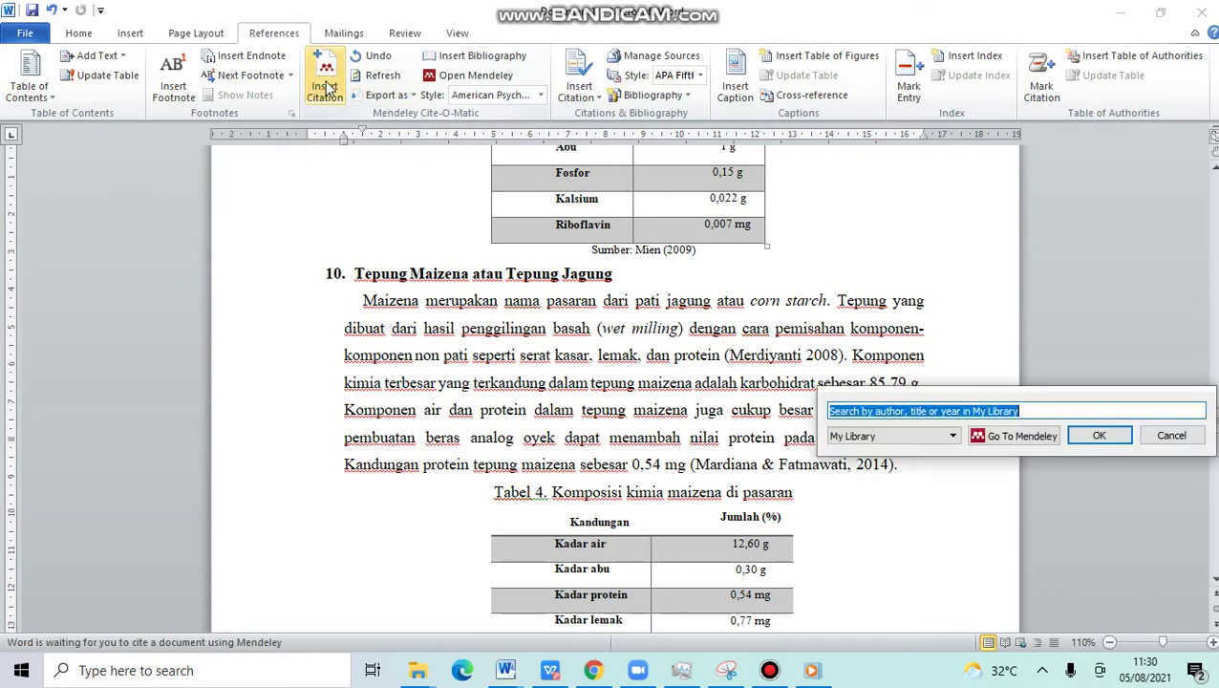
pyautogui.click(976, 437)
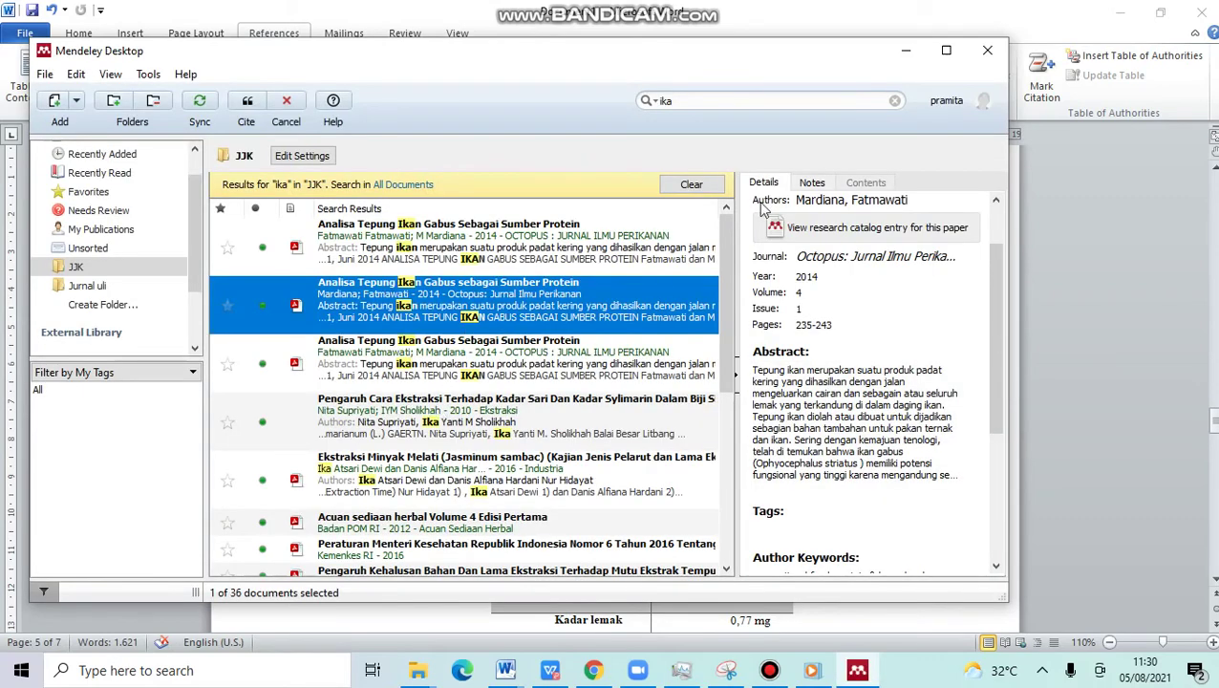
# Step: Clear the library search and cite the 2020 JJK entry "Uji Variasi Metode Ekstraksi Untuk Optimalisasi Perolehan Senyawa Antioksidan Daun Katuk"
pyautogui.click(892, 105)
pyautogui.click(895, 102)
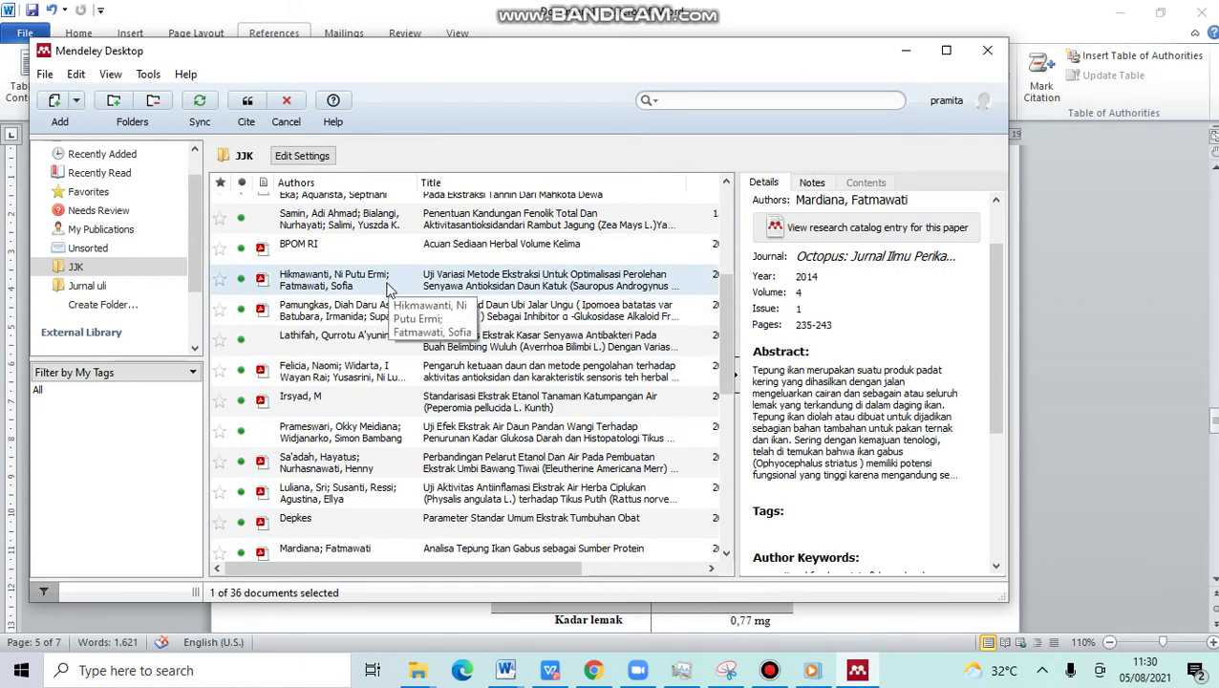
pyautogui.click(387, 288)
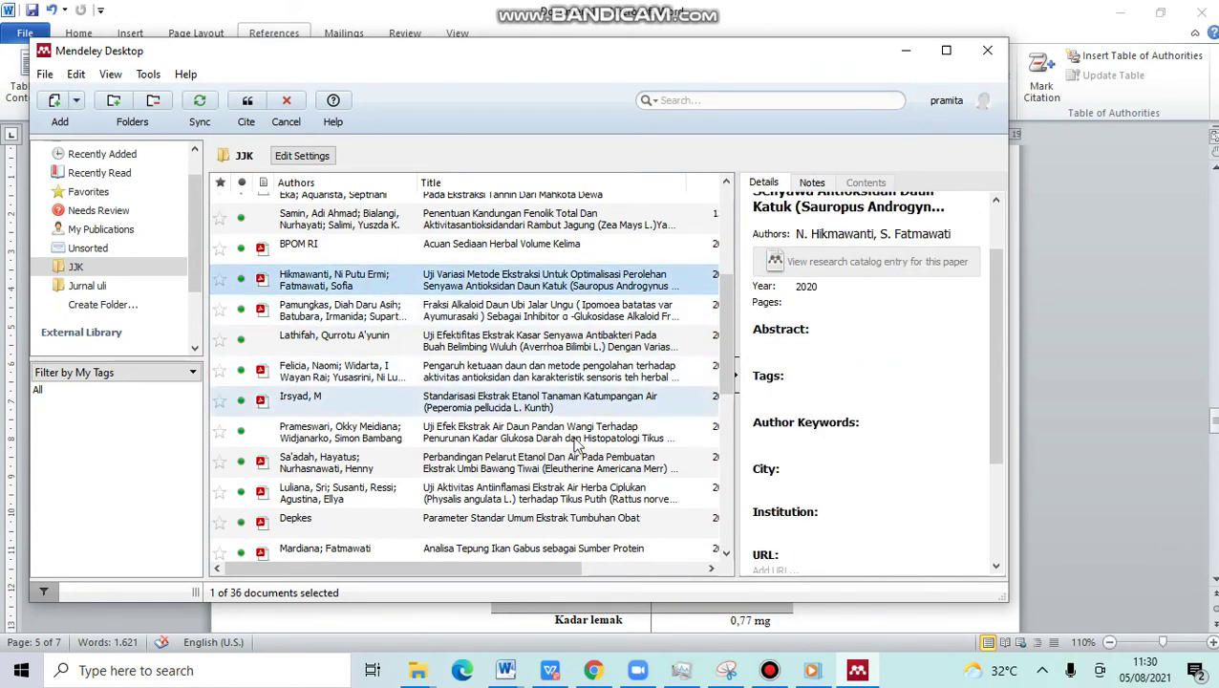
pyautogui.click(251, 113)
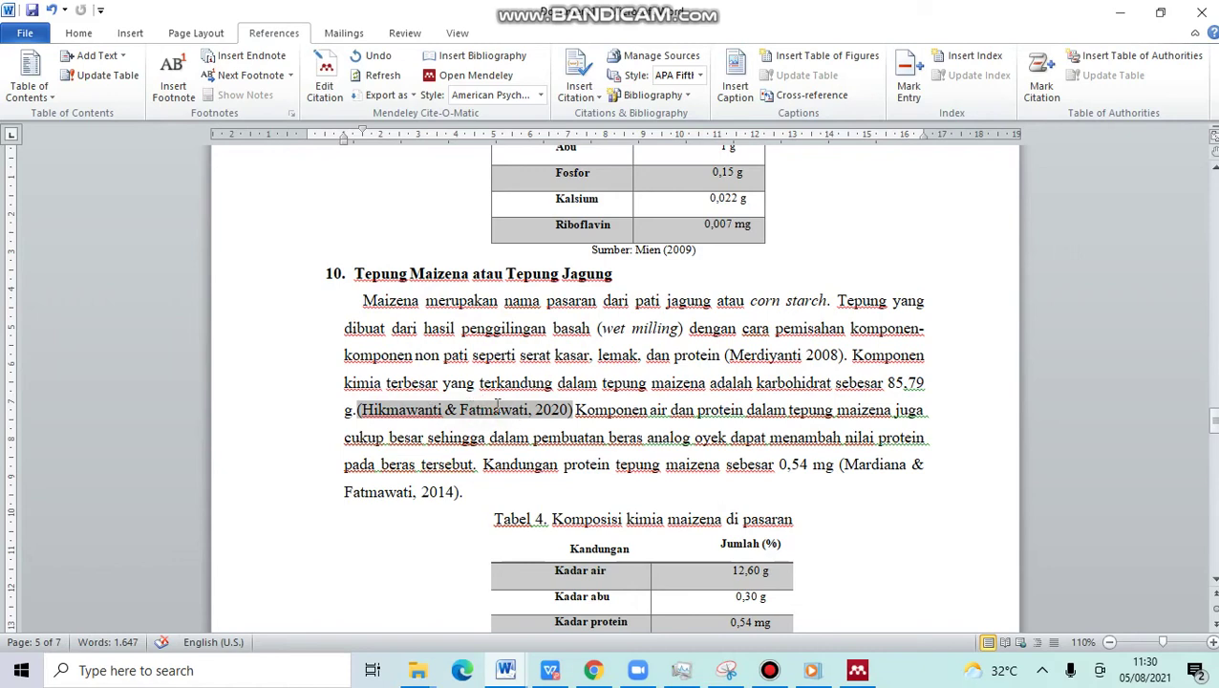
# Step: Examine the bibliography under DAFTAR PUSTAKA for the entries of both cited sources
pyautogui.scroll(-15, 610, 449)
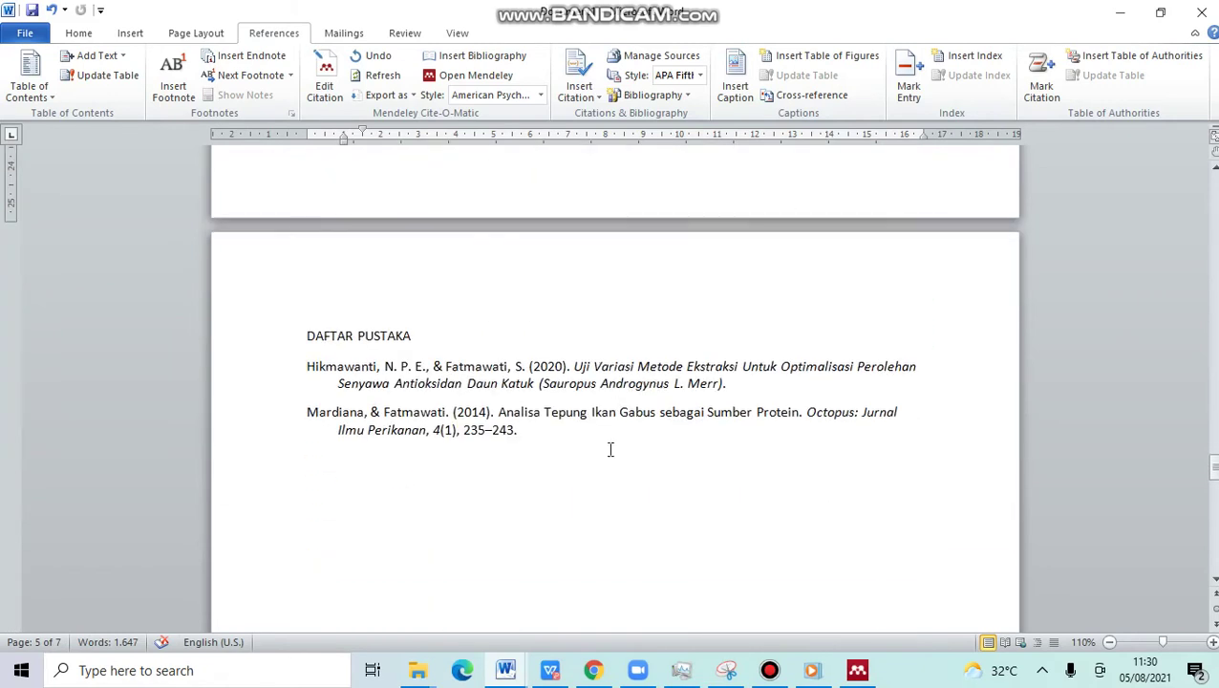
pyautogui.click(543, 430)
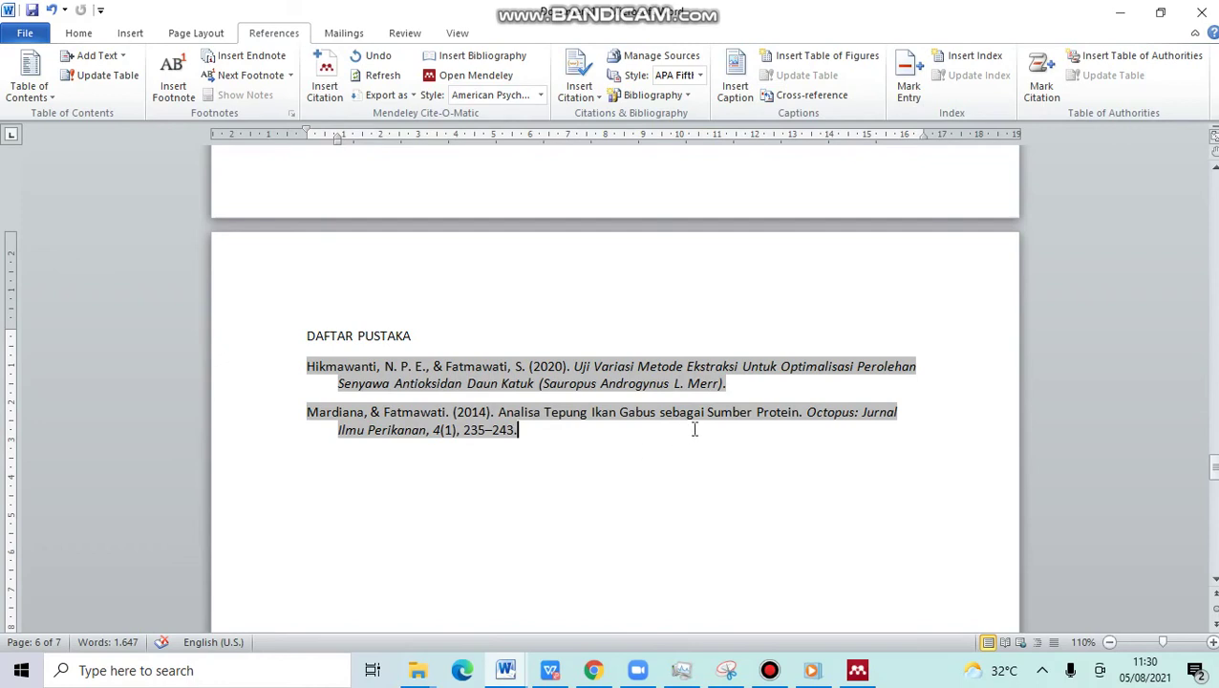
pyautogui.scroll(5, 736, 425)
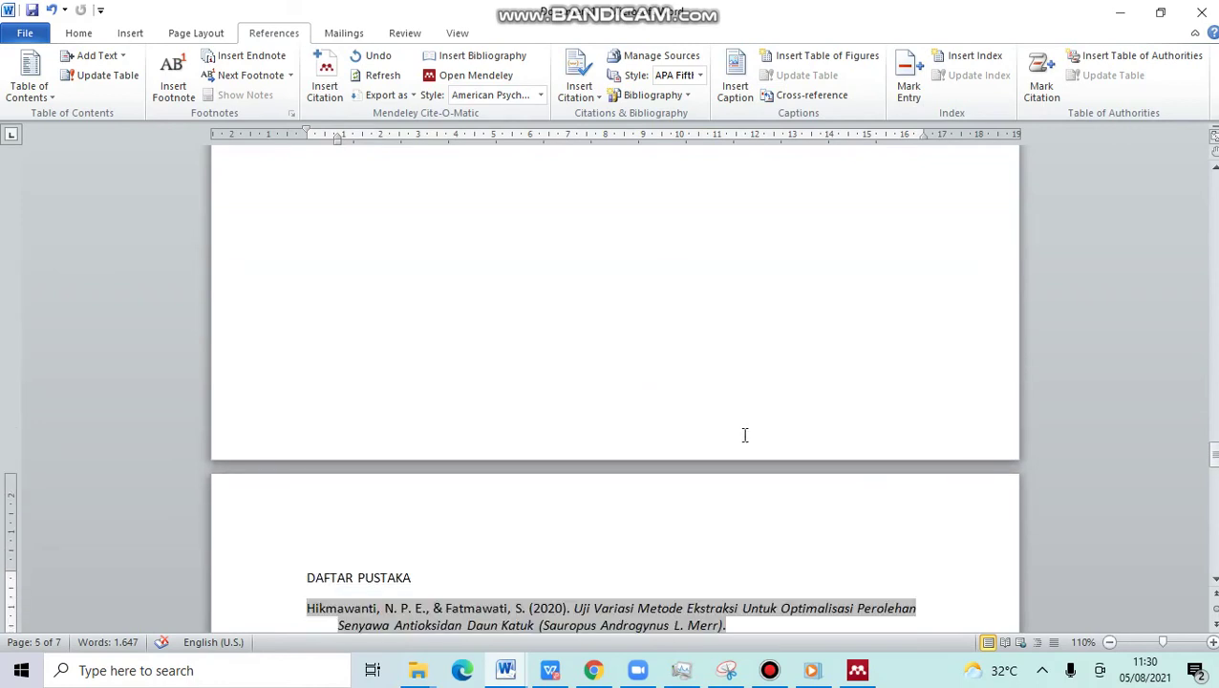
pyautogui.scroll(6, 1027, 540)
pyautogui.scroll(-10, 1000, 516)
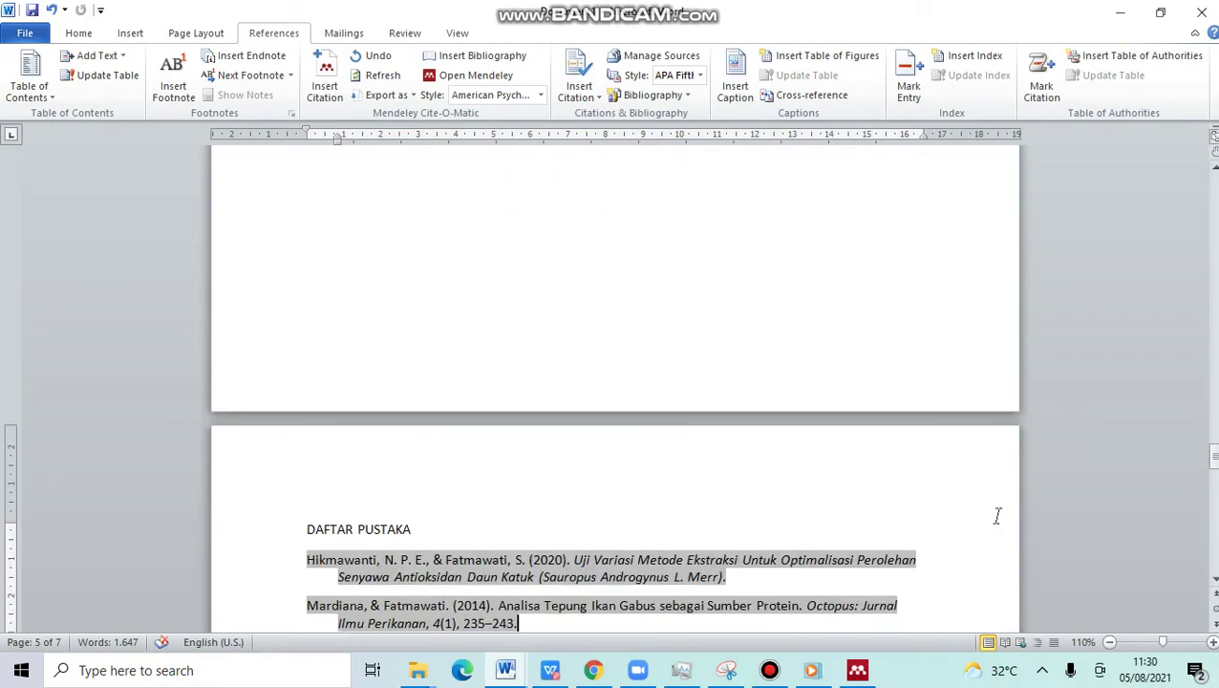